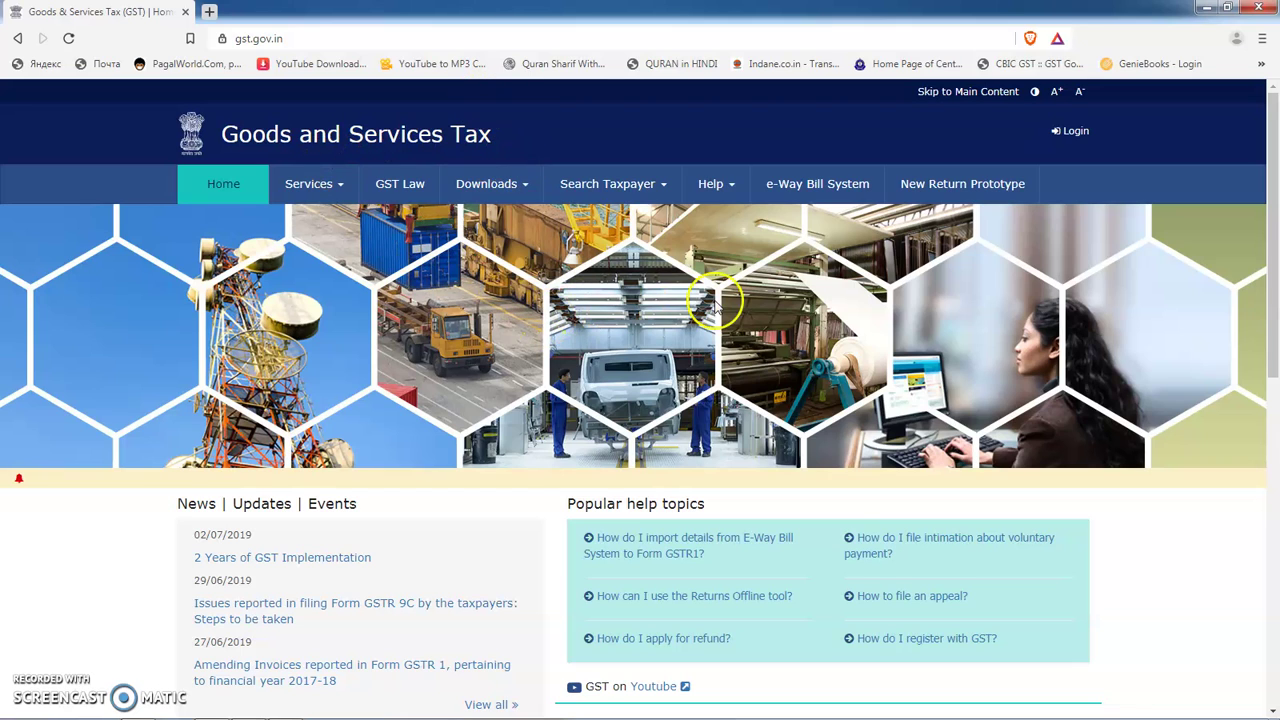
- Go from e-Way Bill System info through Proceed to the e-Way Bill portal's Login form
left_click(825, 192)
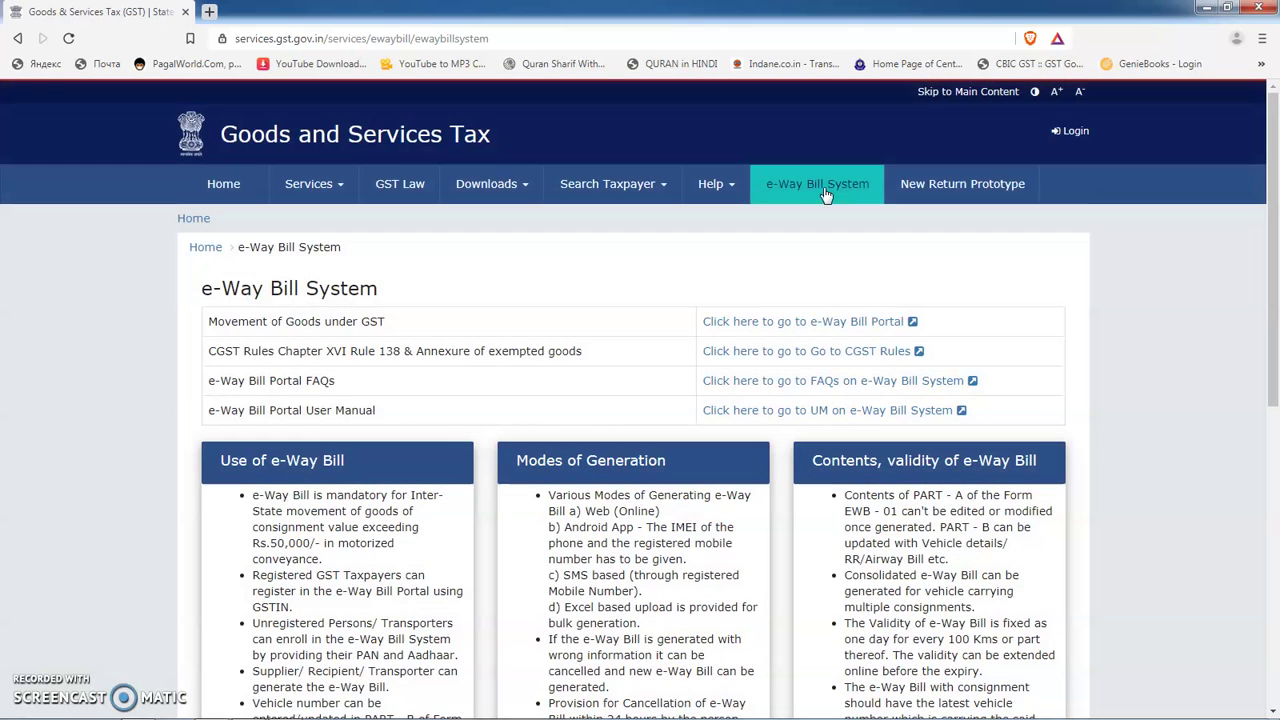
left_click(644, 264)
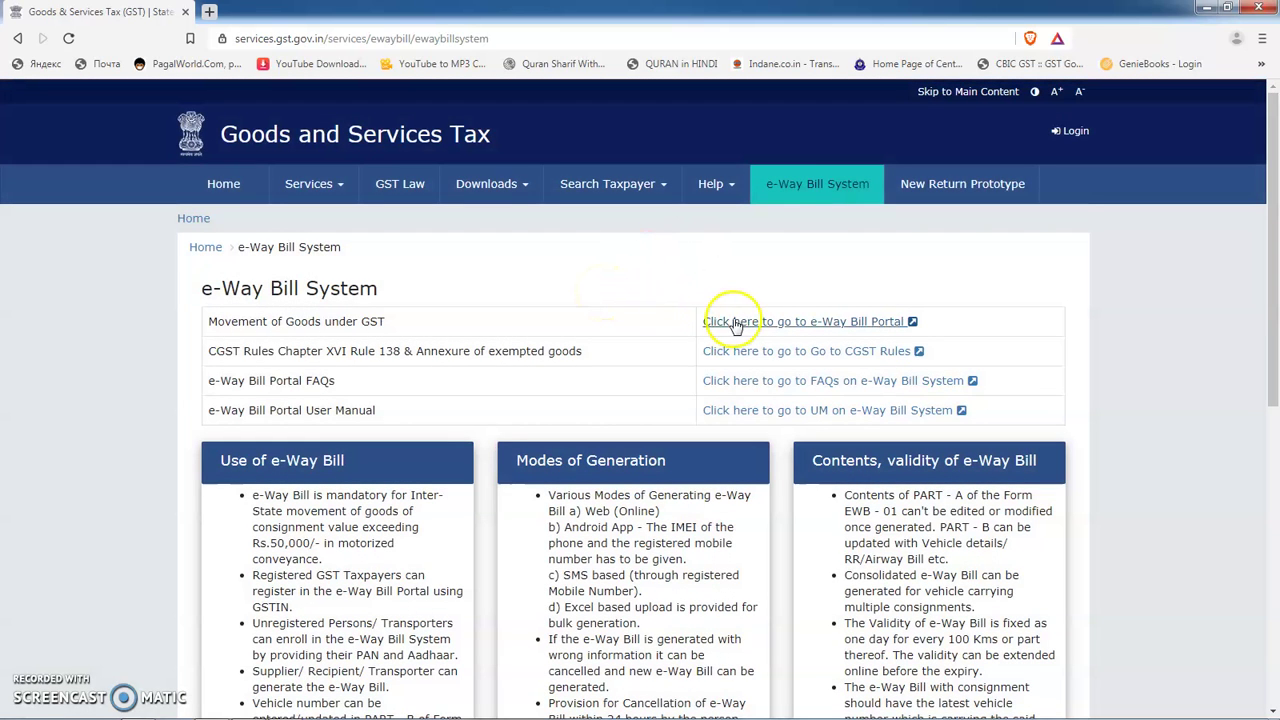
left_click(781, 329)
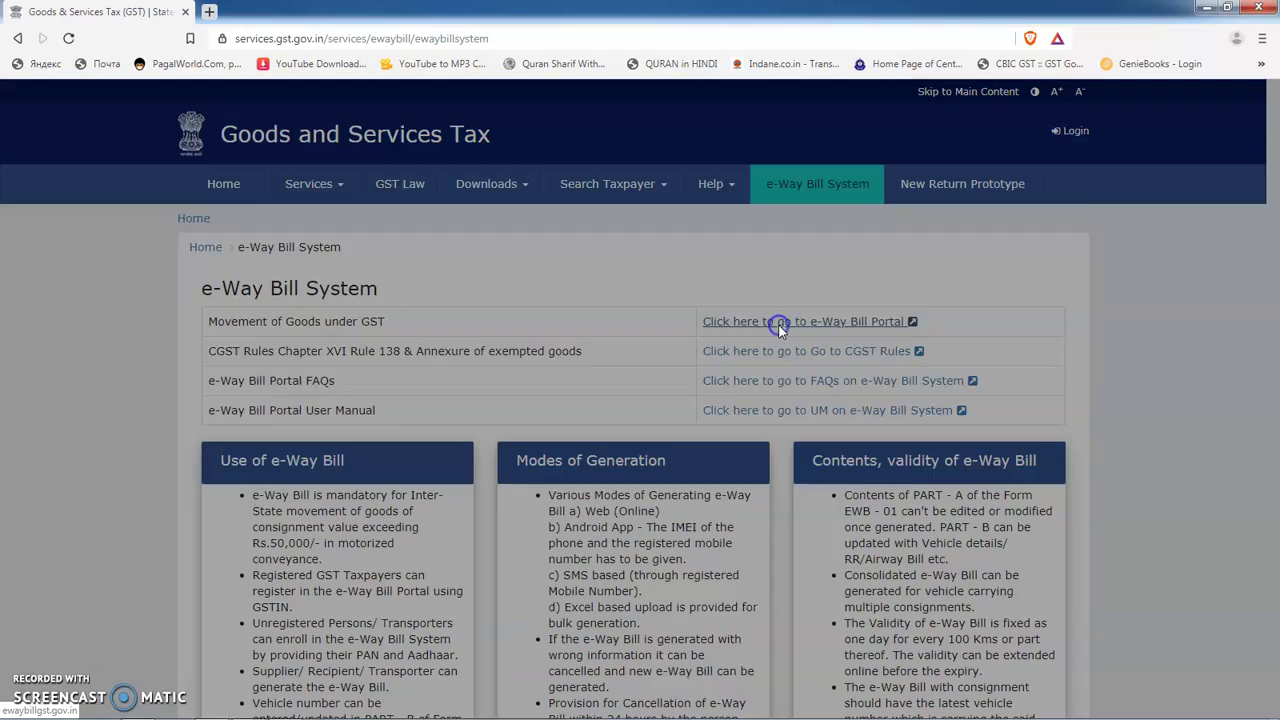
left_click(700, 365)
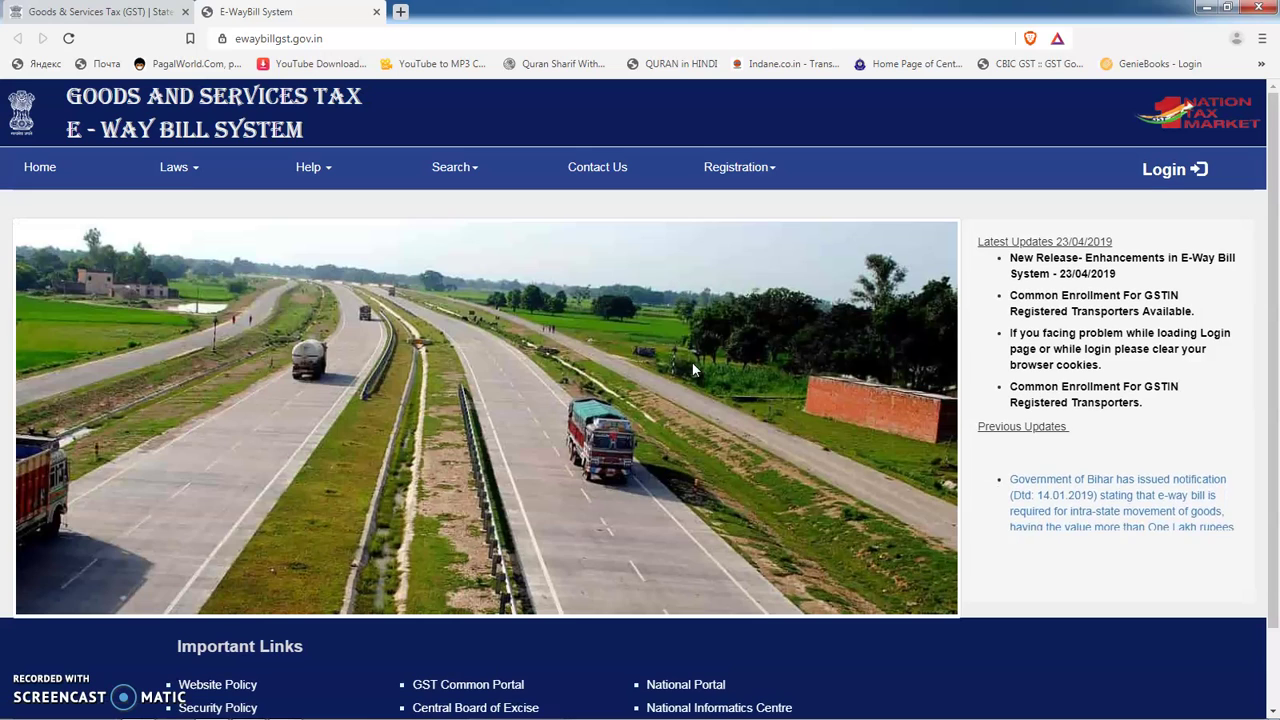
left_click(950, 292)
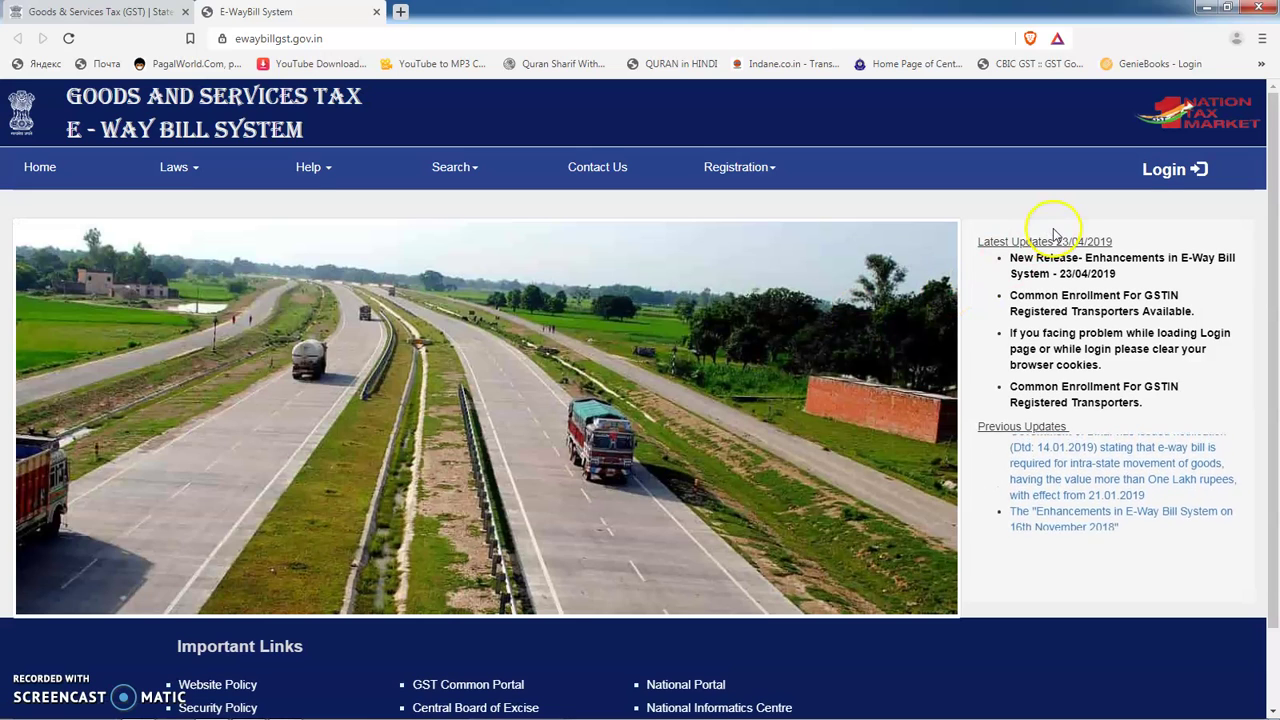
left_click(1155, 178)
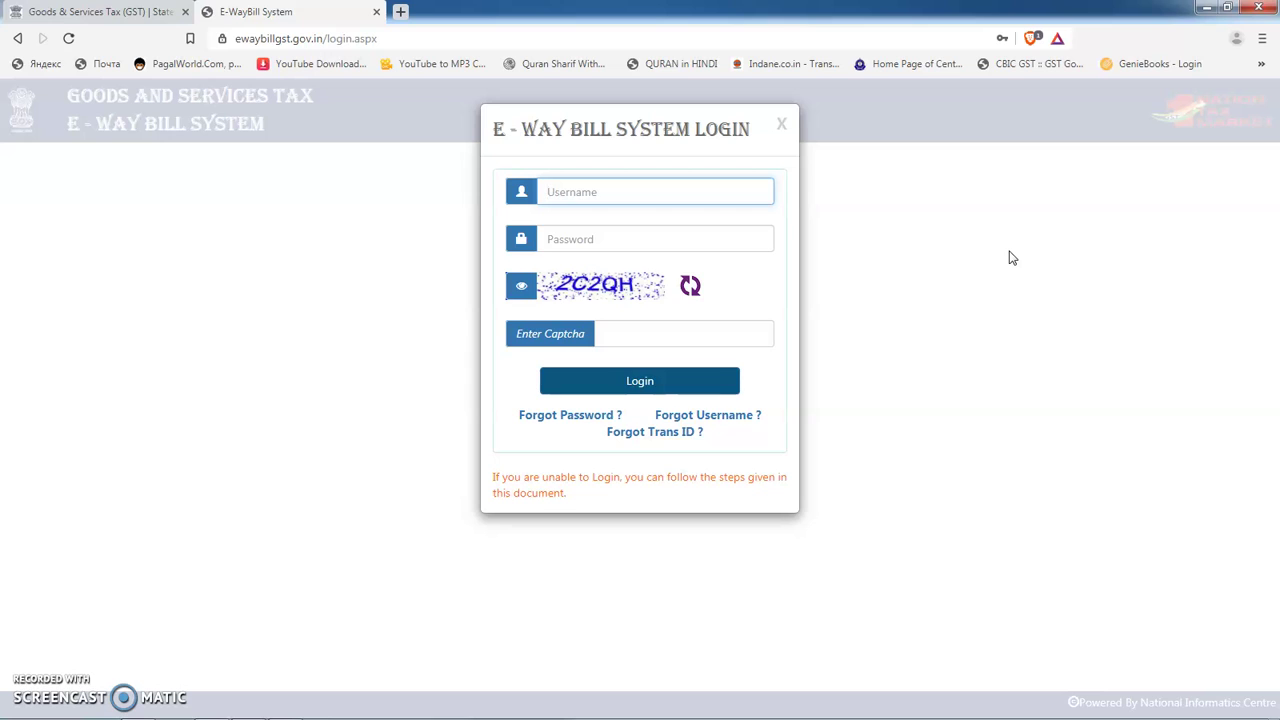
- Log in with the saved account, autofilled password and captcha code, then go to the main dashboard
type("a")
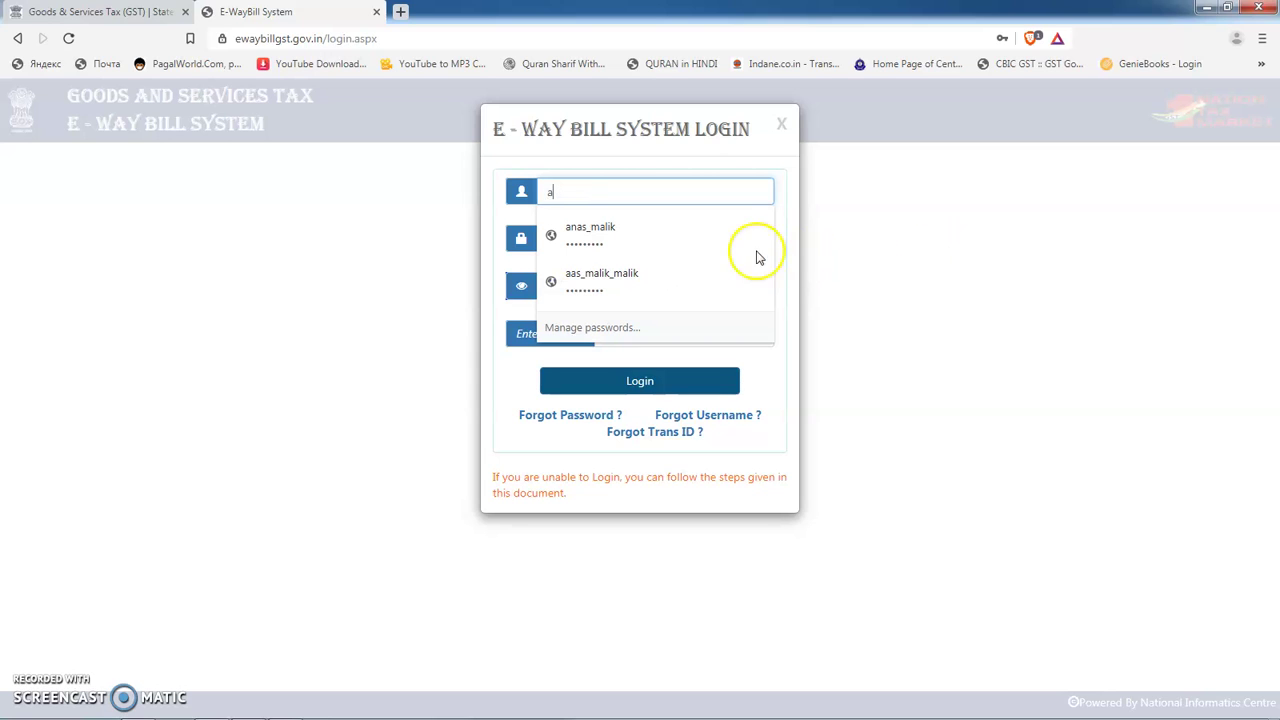
left_click(675, 225)
left_click(633, 337)
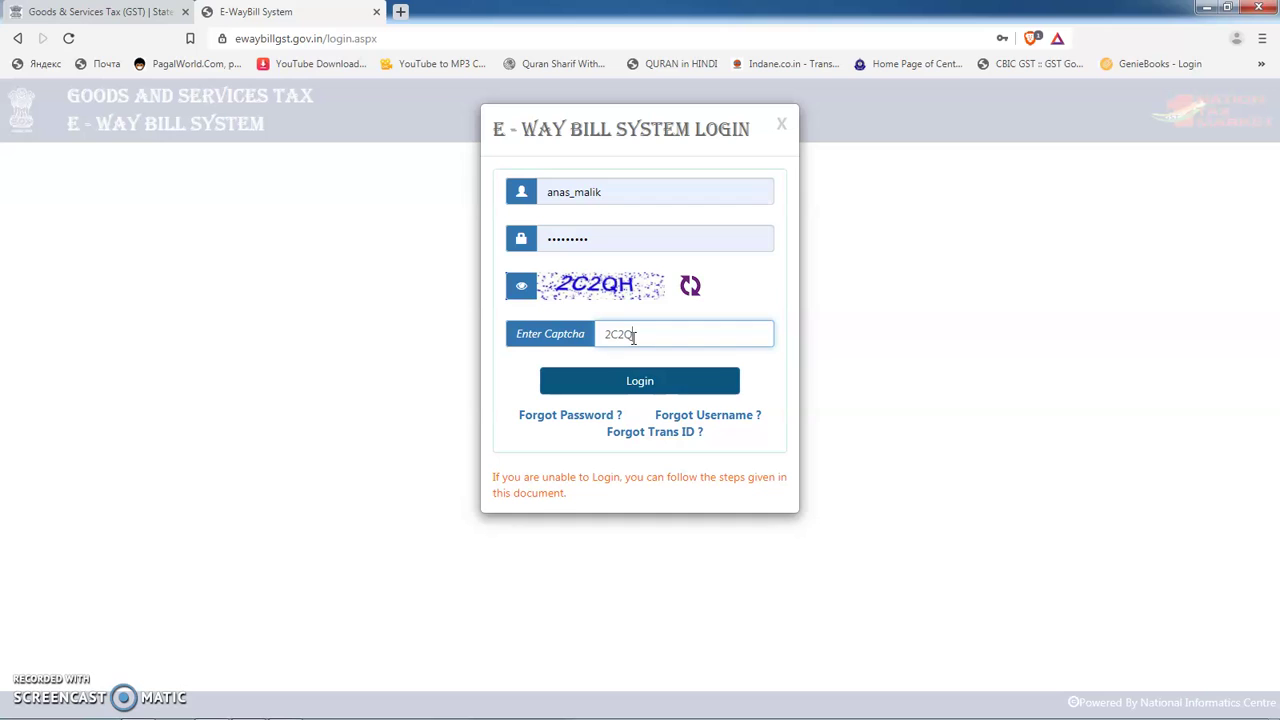
left_click(650, 380)
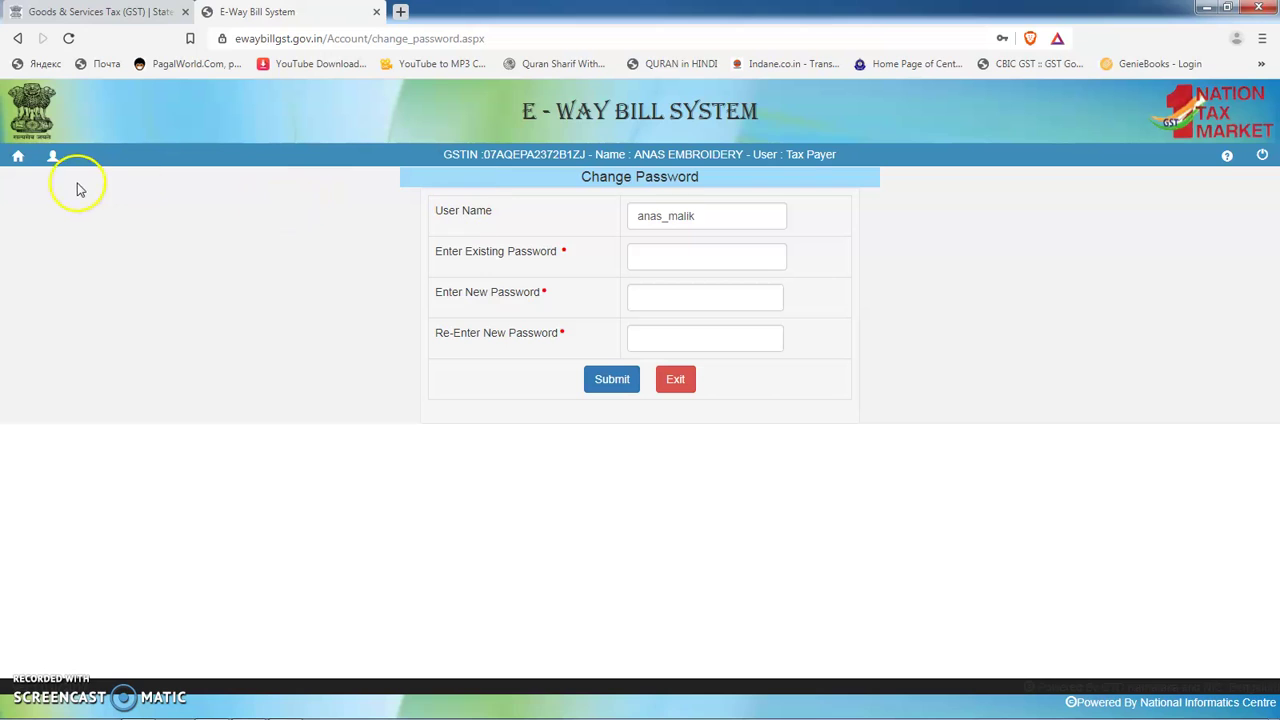
left_click(25, 167)
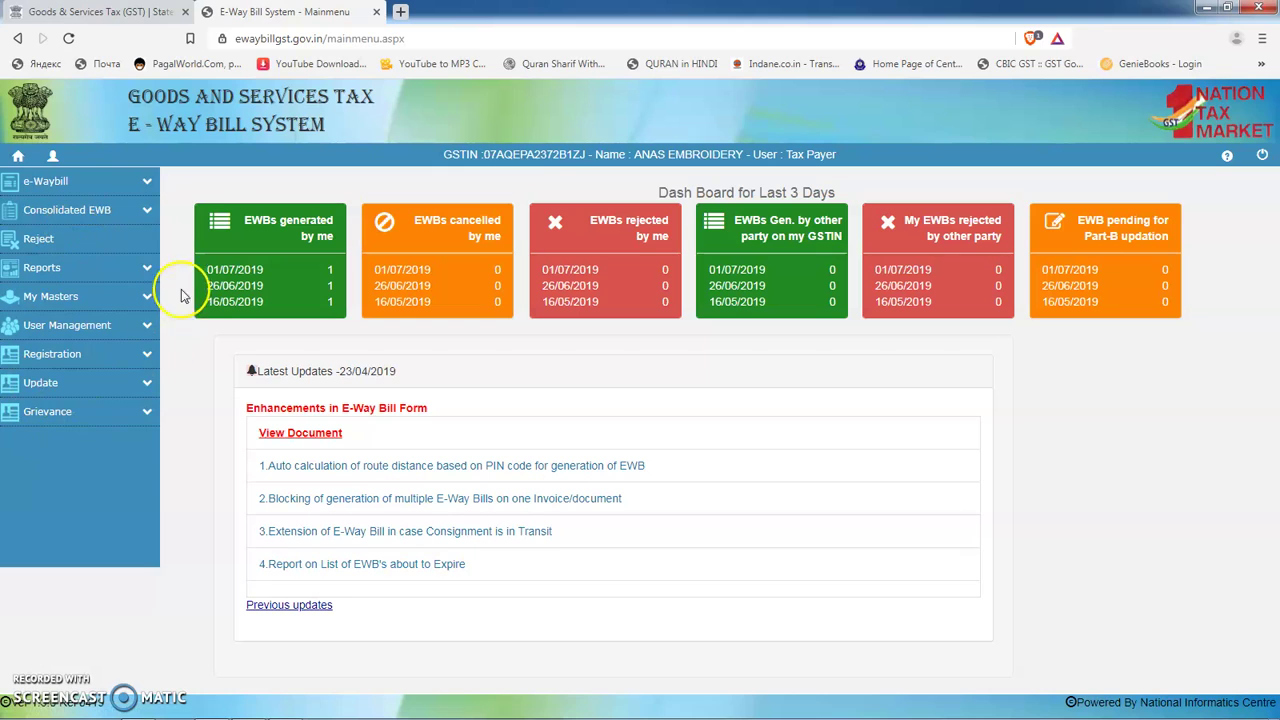
- Expand e-Waybill in the sidebar and choose Generate New
left_click(128, 194)
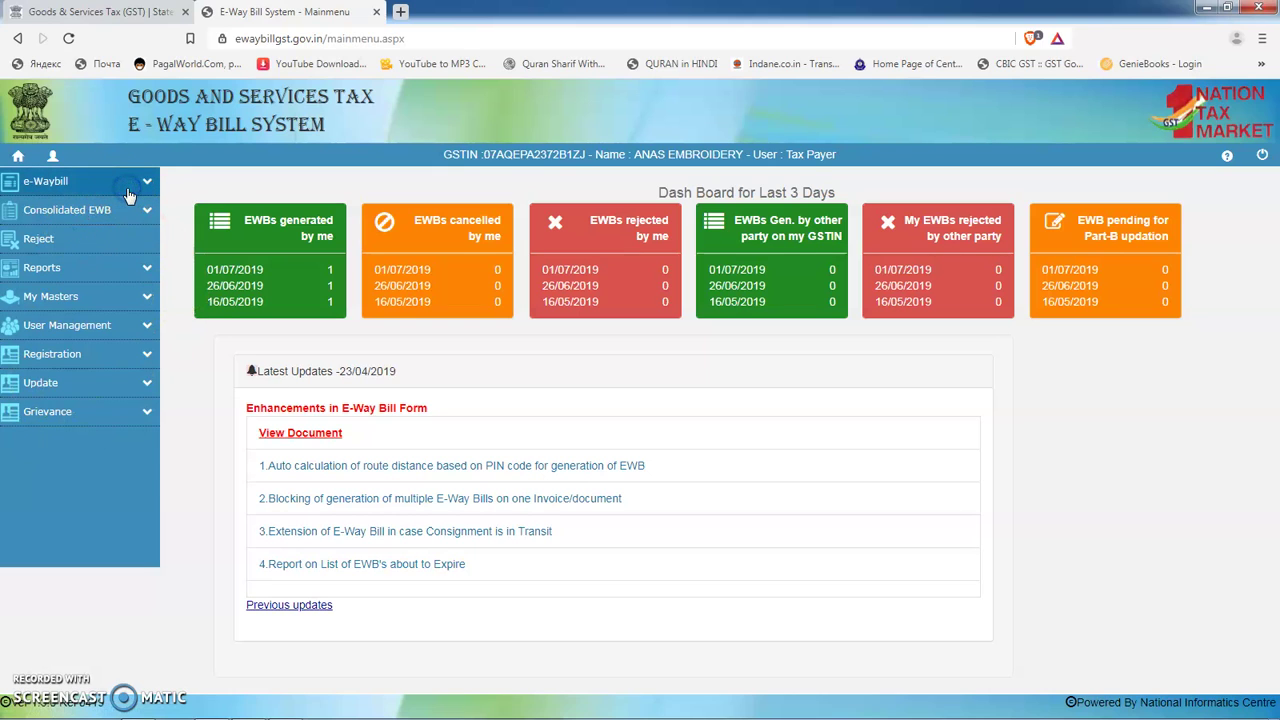
left_click(128, 190)
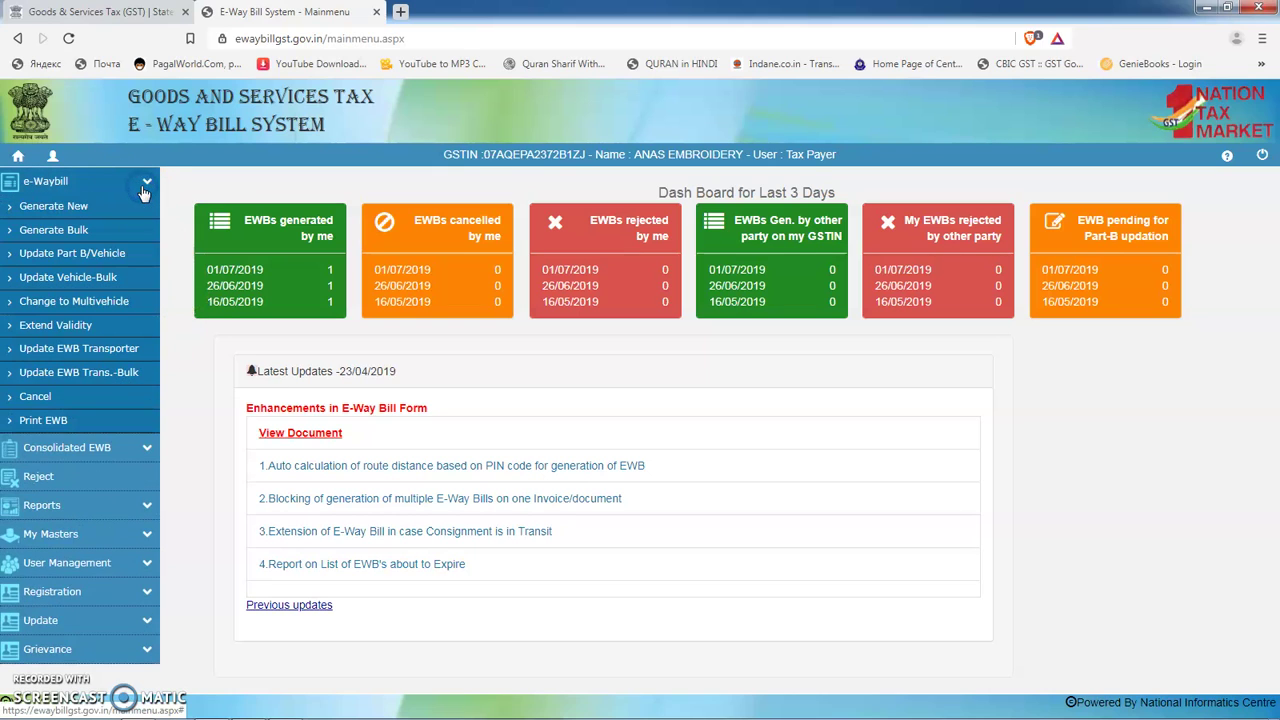
left_click(64, 208)
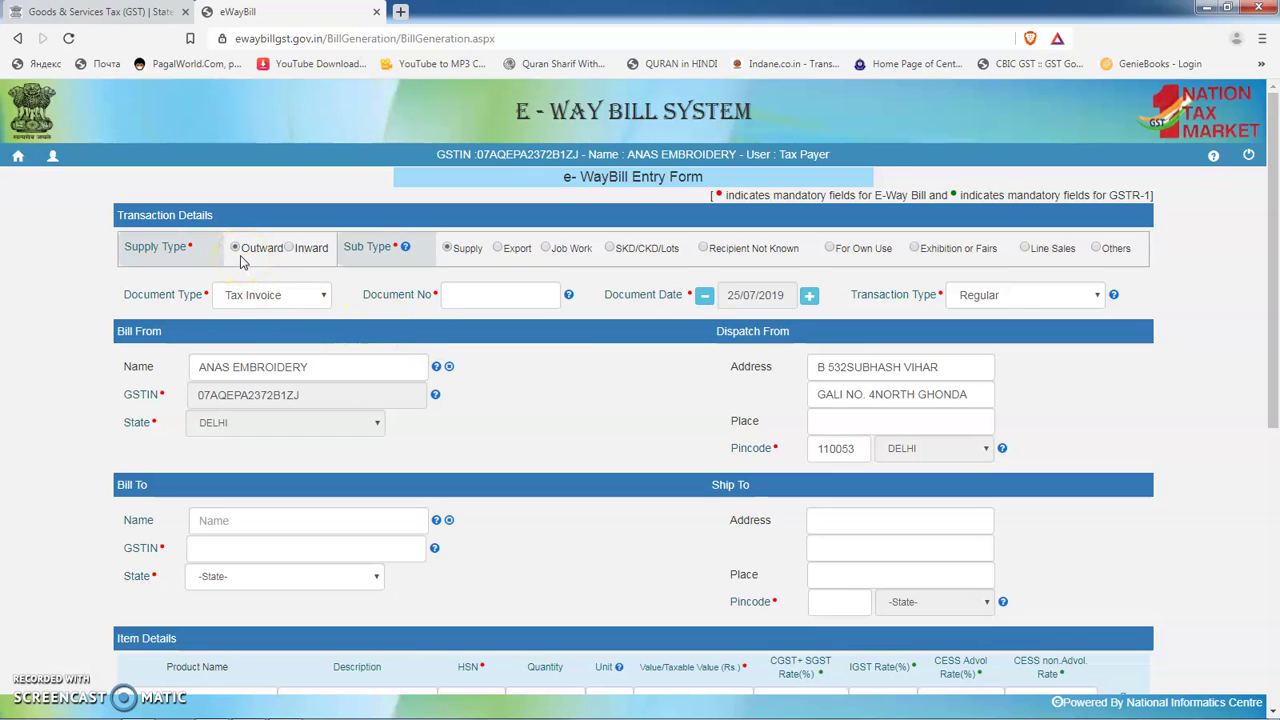
- Try the Inward supply type and settle back on Outward
left_click(292, 249)
left_click(290, 250)
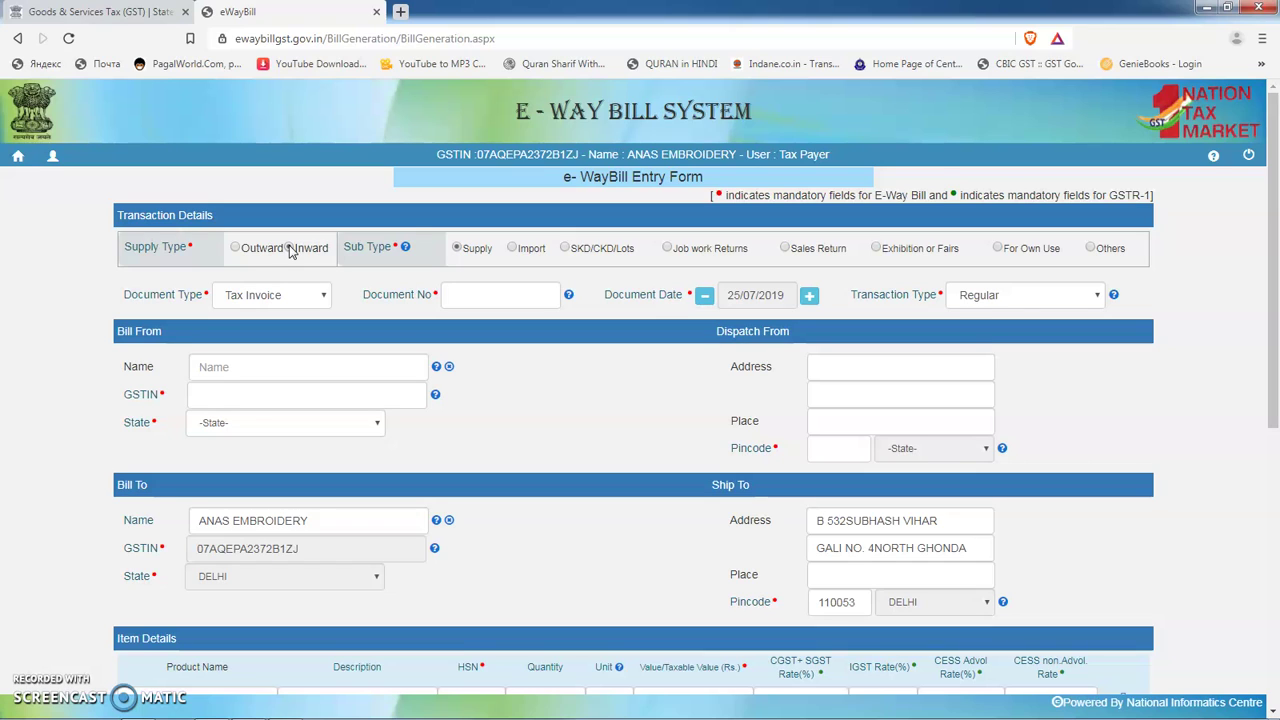
left_click(237, 249)
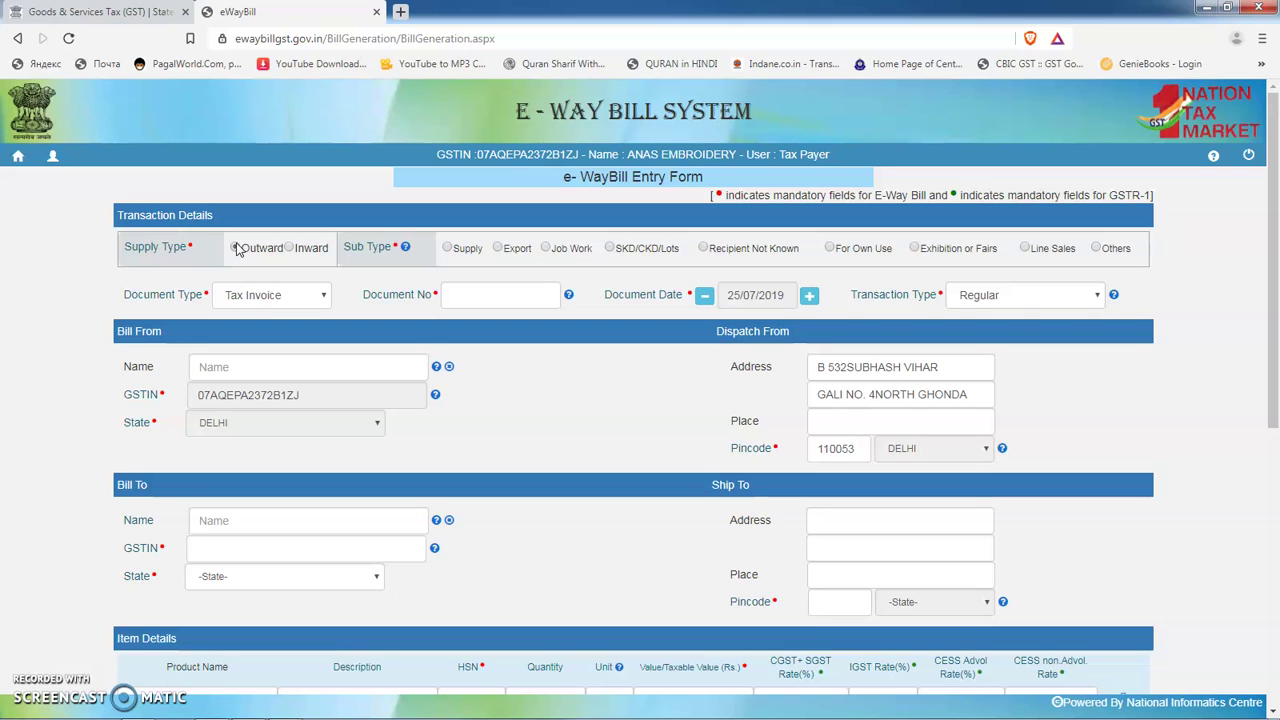
left_click(291, 253)
left_click(248, 257)
left_click(250, 257)
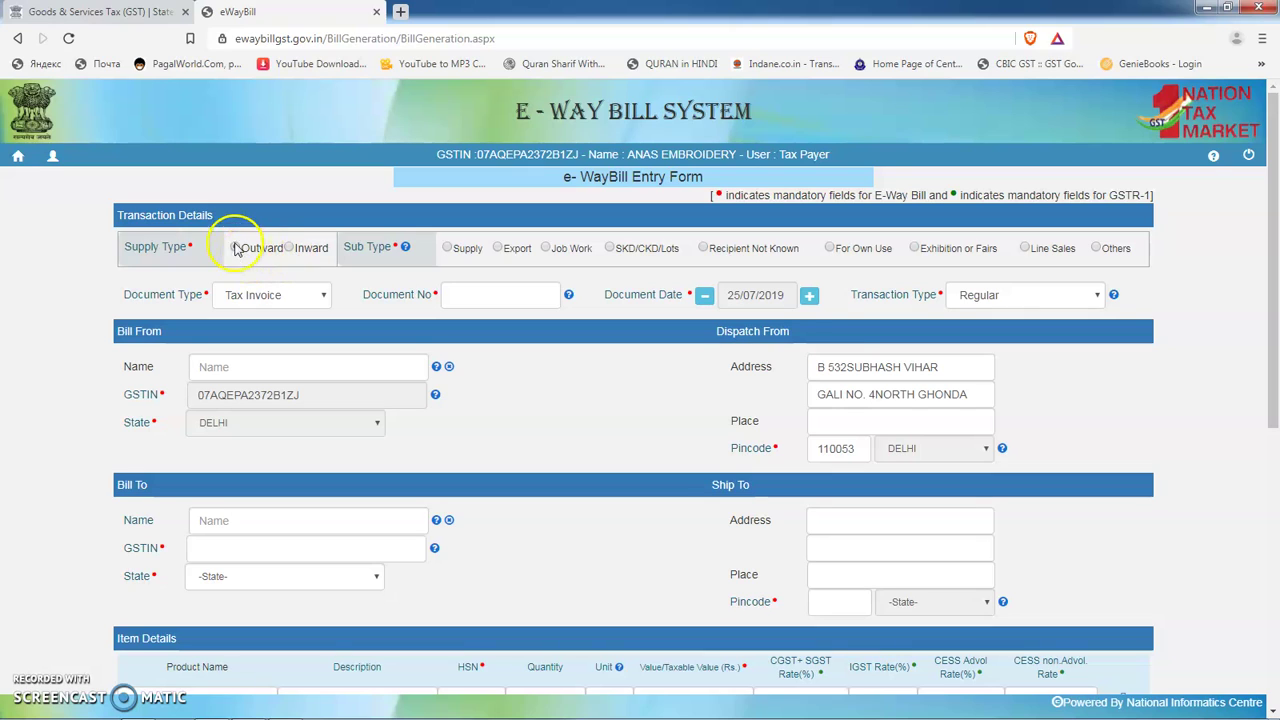
left_click(288, 249)
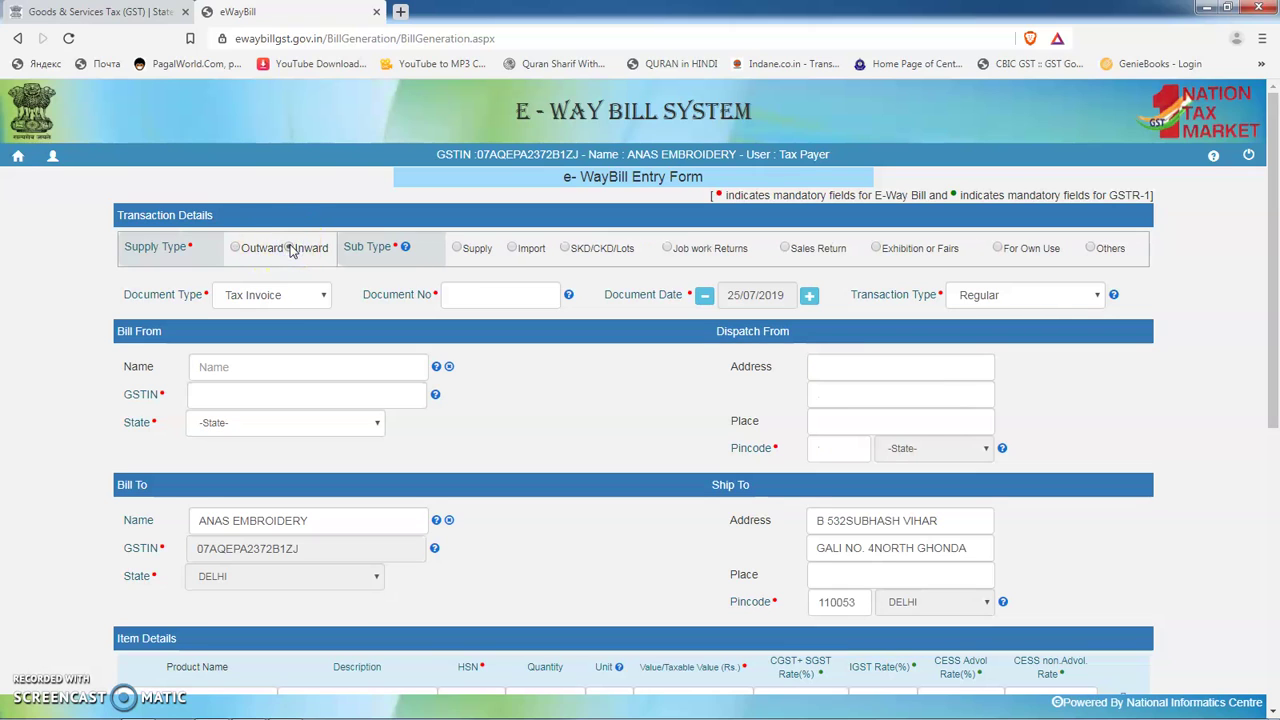
left_click(232, 249)
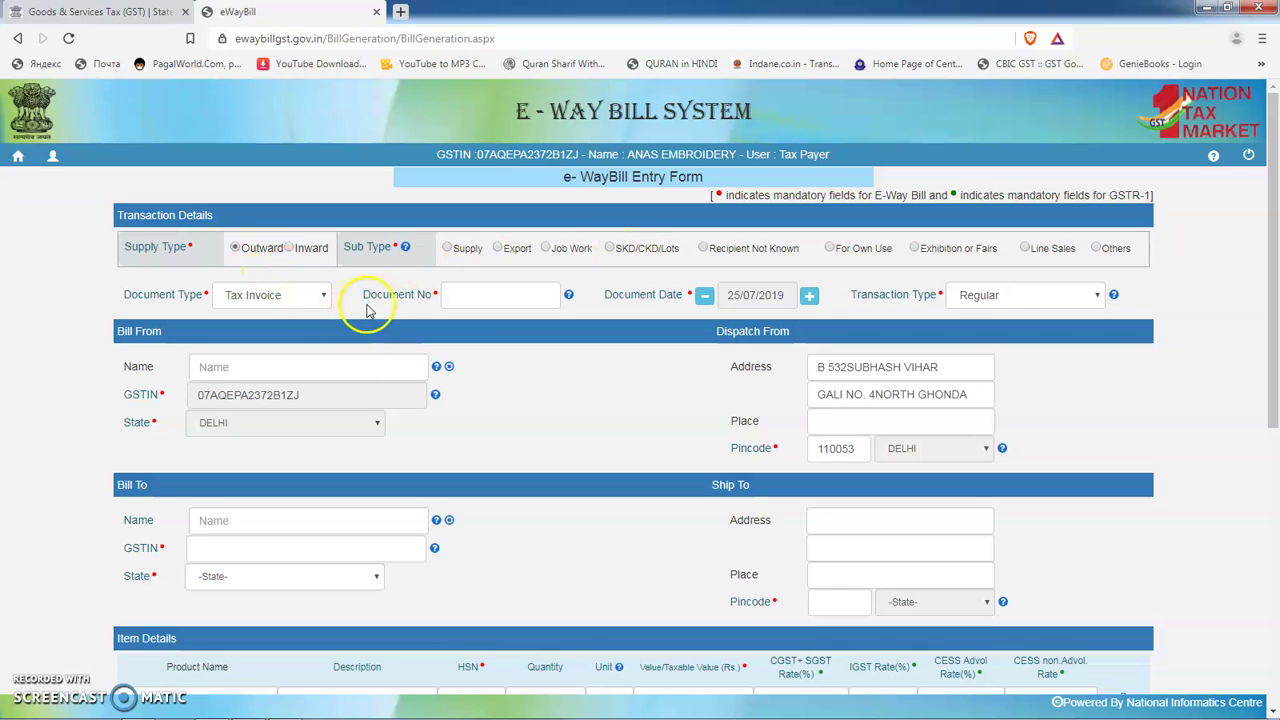
- Enter document number 18 and select the Bill To name
left_click(465, 298)
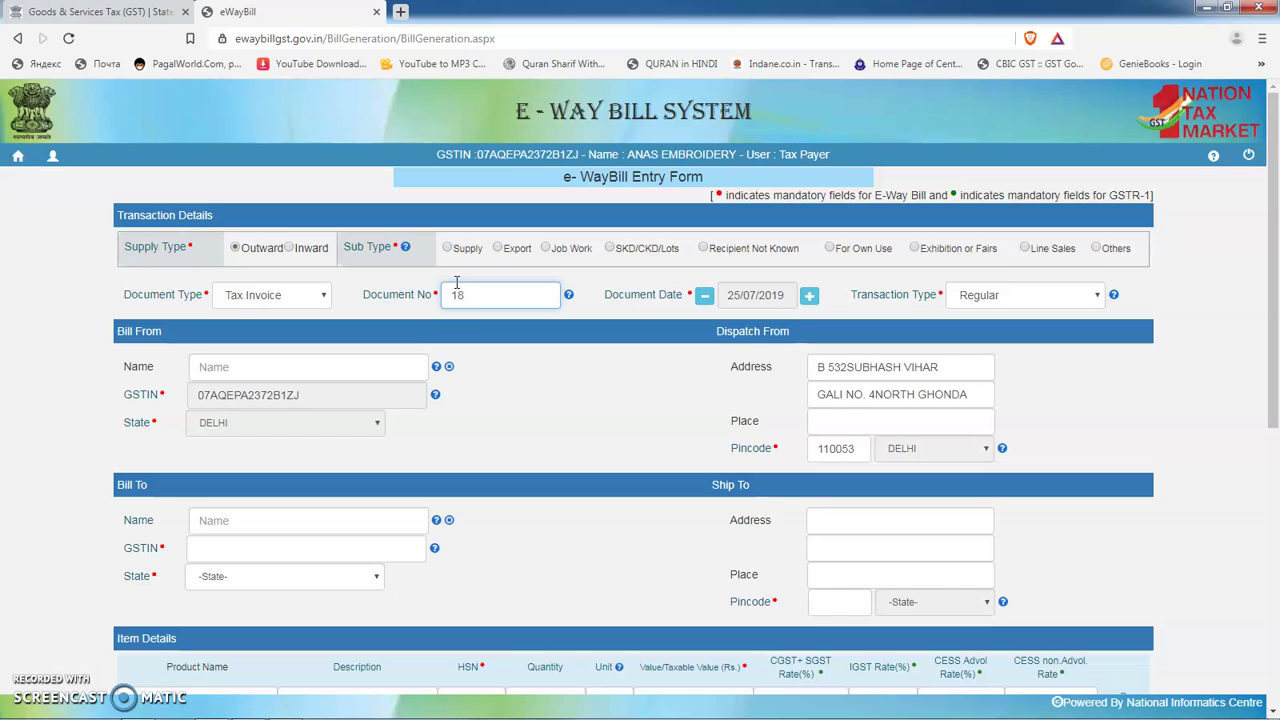
mouse_move(408, 365)
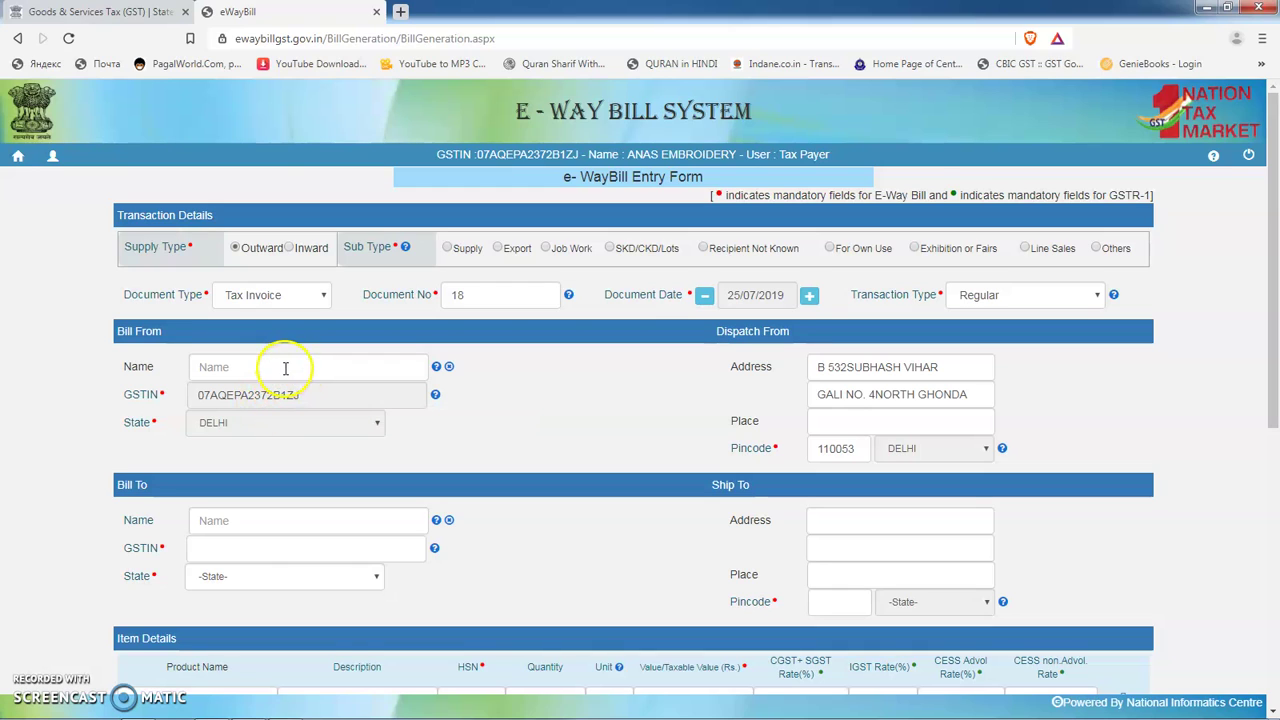
left_click(282, 250)
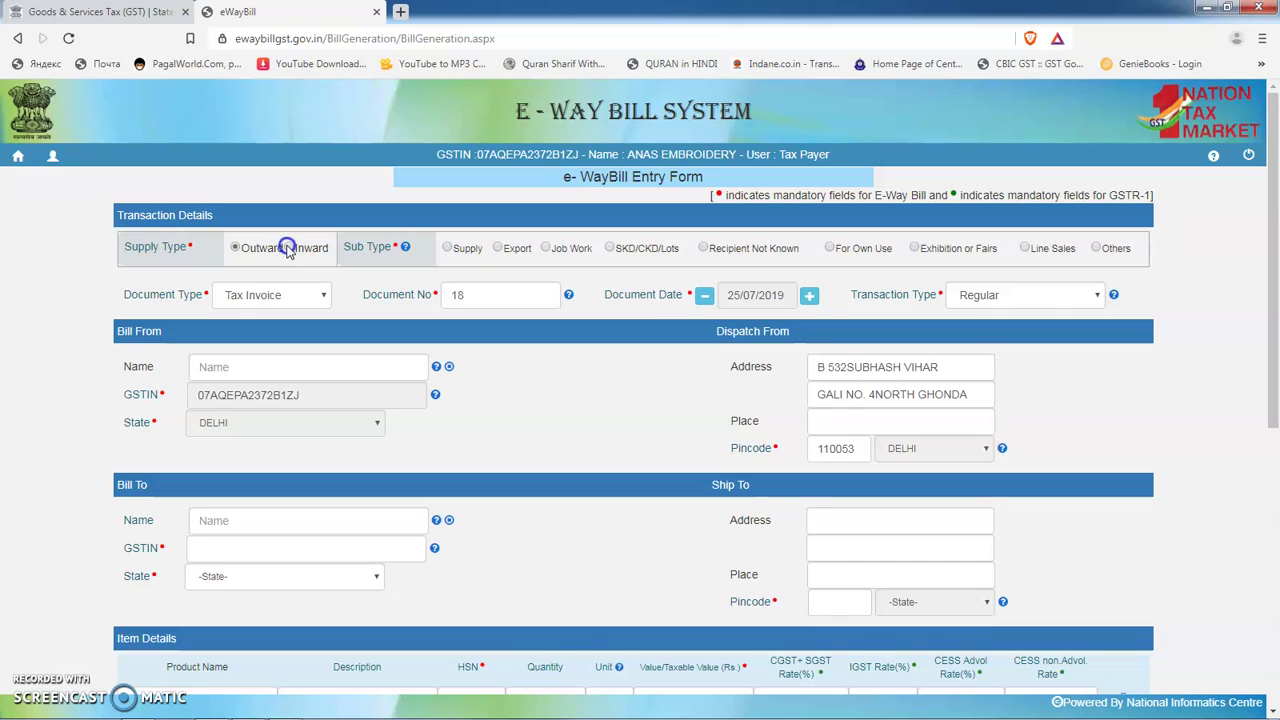
left_click(287, 249)
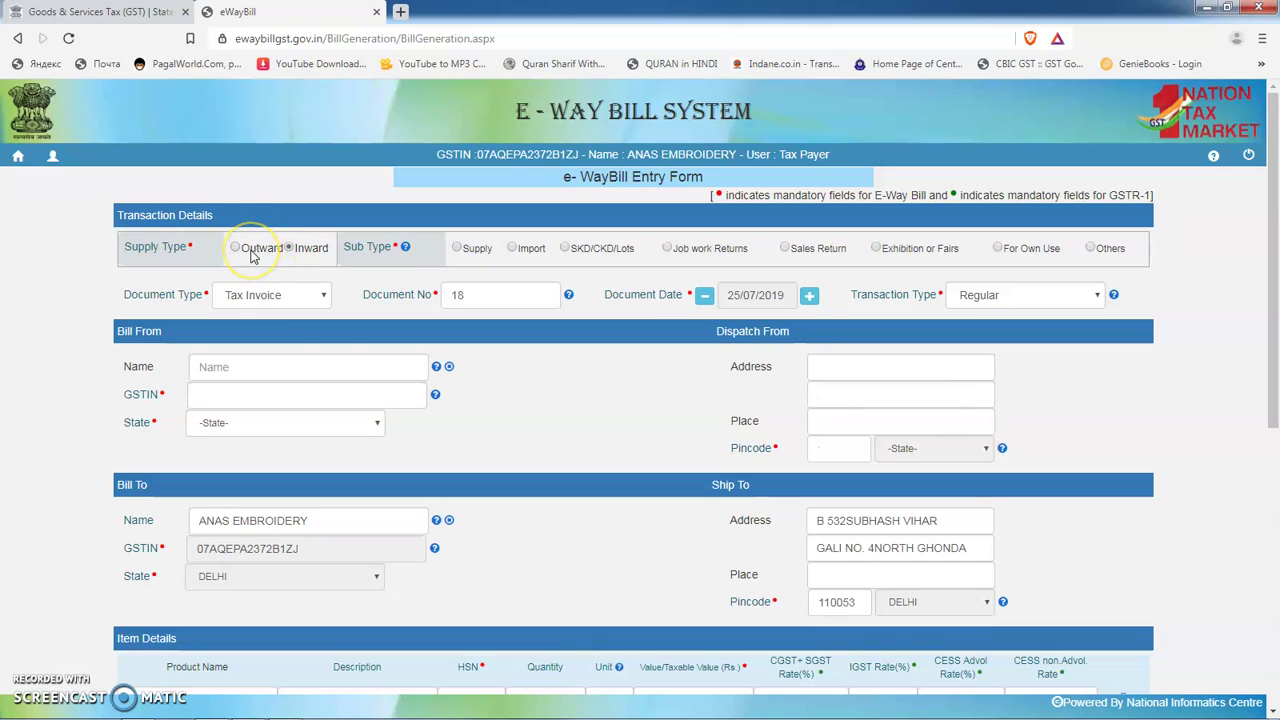
double_click(258, 516)
triple_click(258, 516)
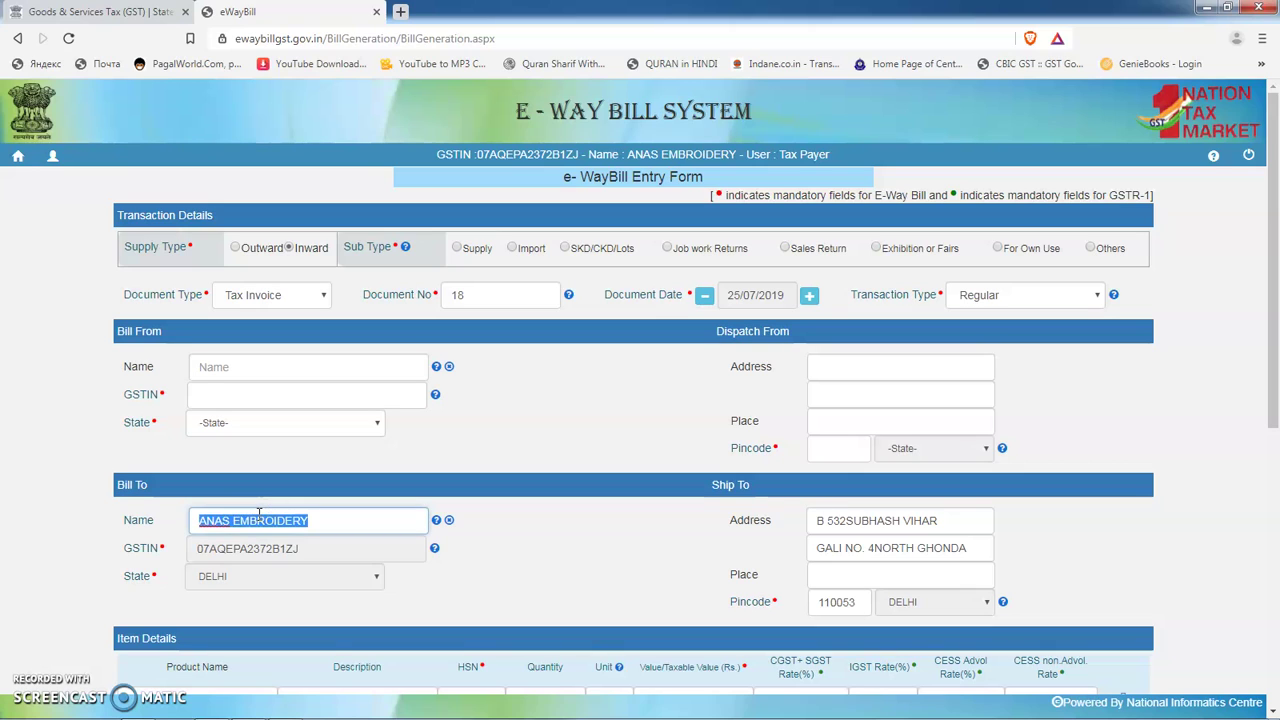
- Set Outward supply and fill the Bill From name from the autofill suggestion
left_click(236, 250)
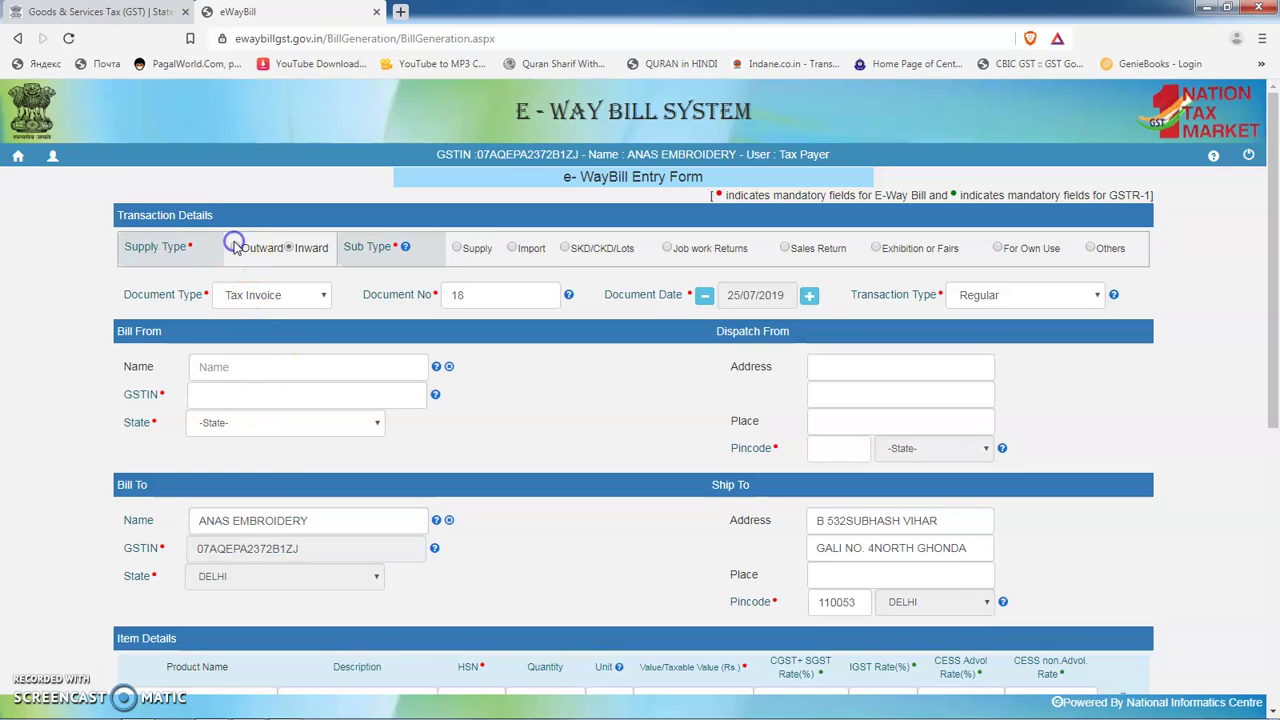
left_click(241, 357)
key("Down")
key("Down")
key("Return")
left_click(440, 443)
left_click(590, 416)
- Enter the recipient's GSTIN under Bill To, then move down to Item Details
scroll(491, 428, "down", 1)
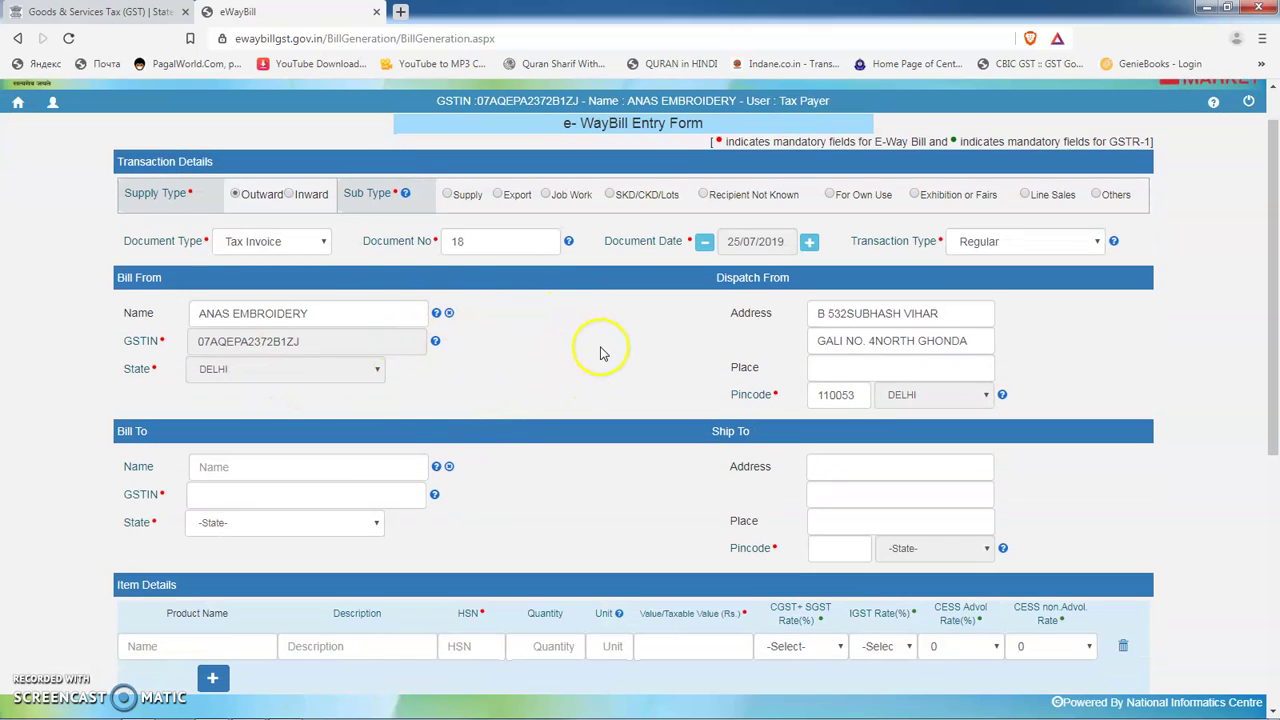
left_click(228, 490)
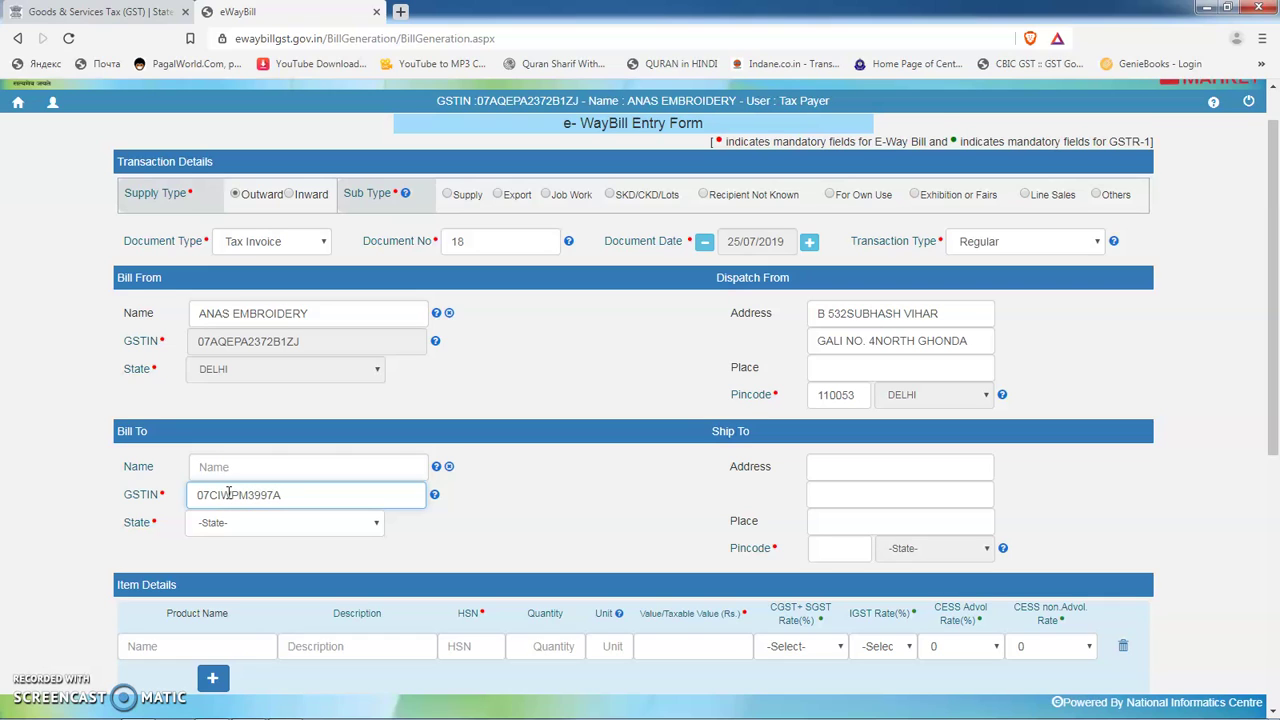
left_click(215, 494)
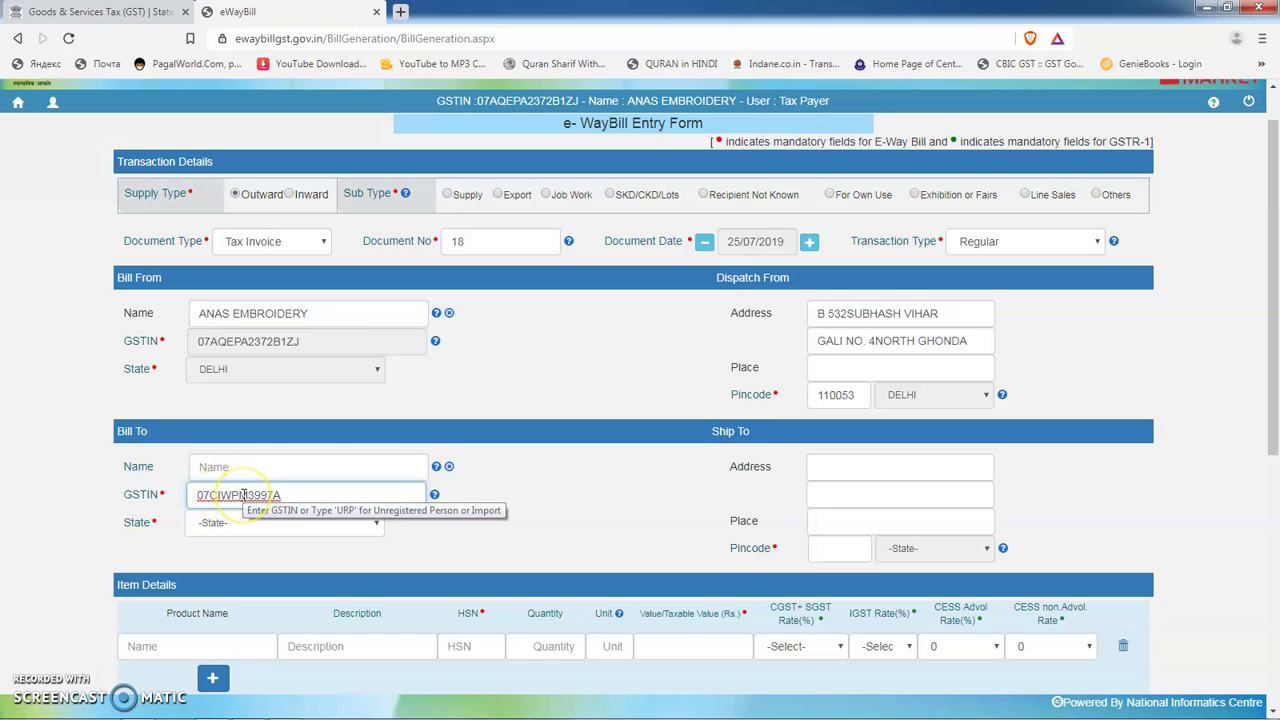
type("1ZO")
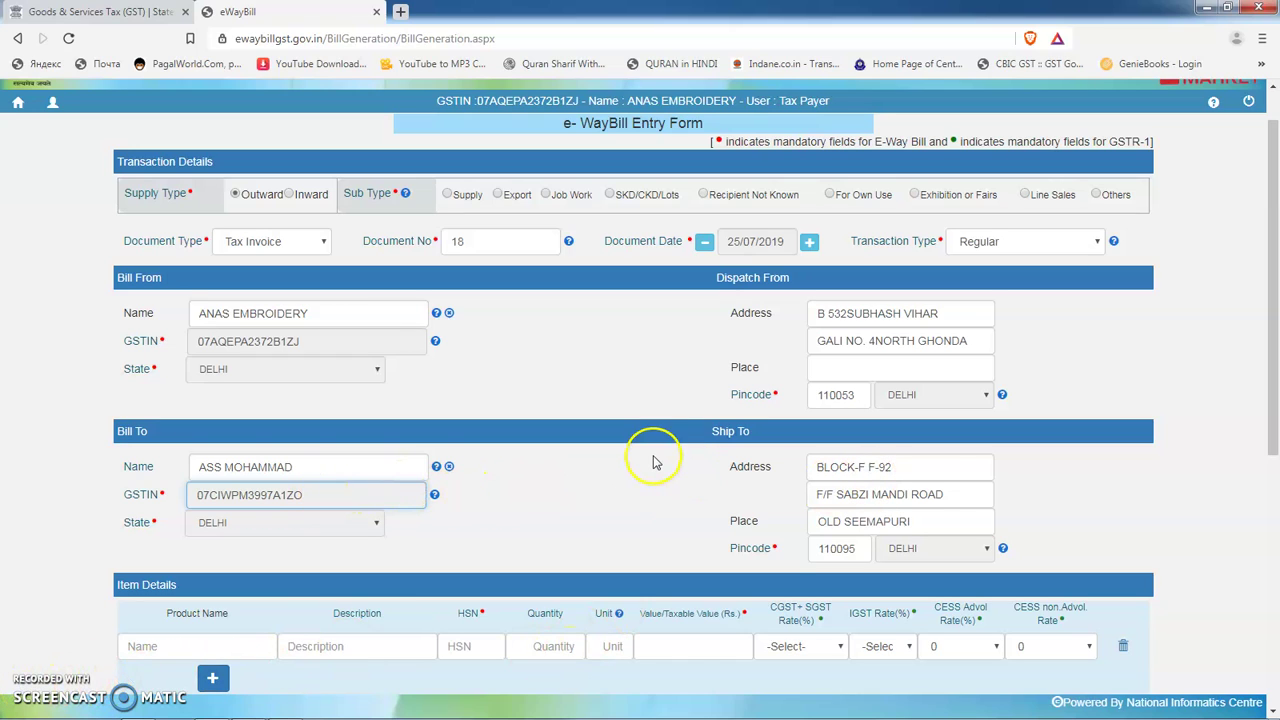
scroll(655, 462, "down", 3)
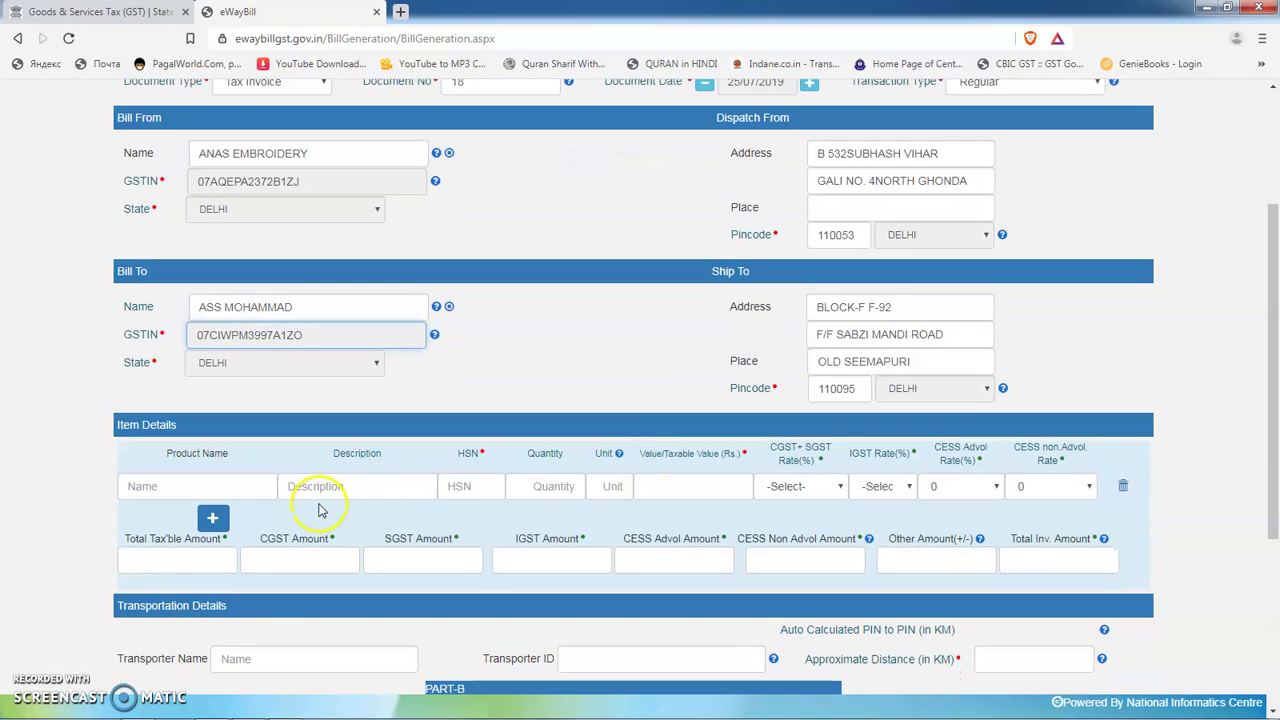
- Enter CLOTHES MACHINE, HSN 7311, quantity 40 and unit KGS for the first item
left_click(337, 488)
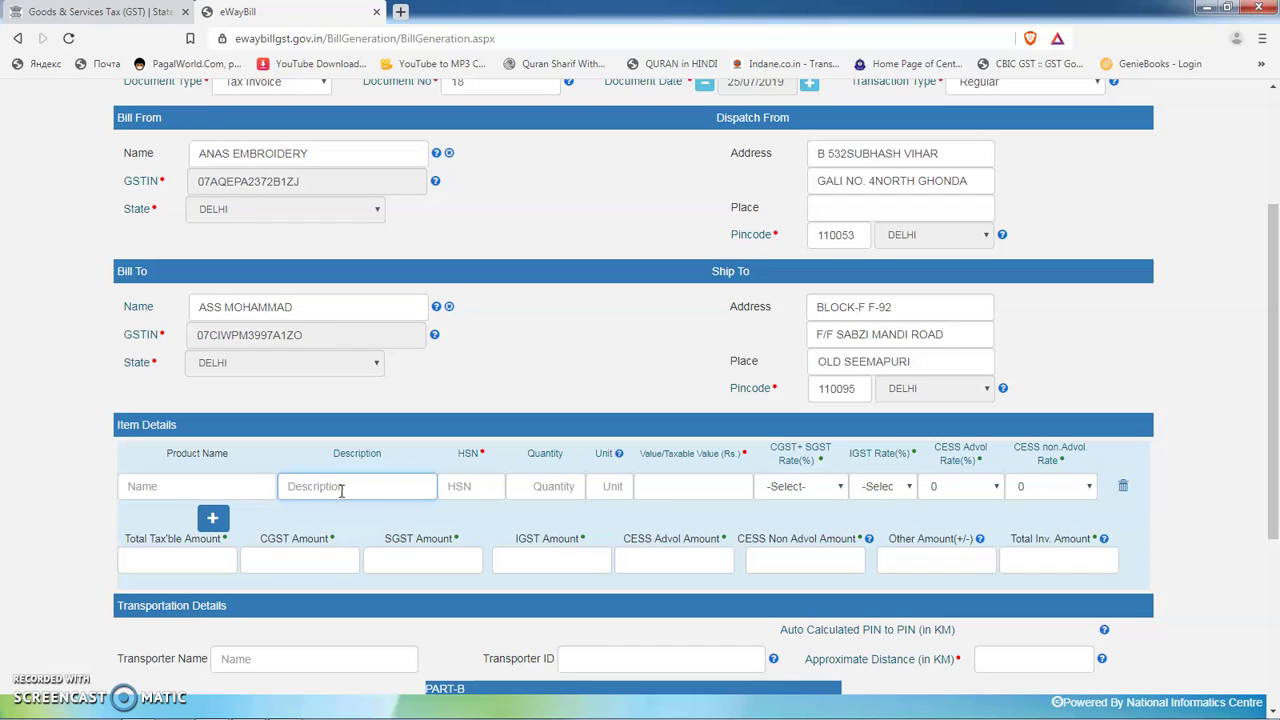
type("CLOTHES  MACHINE")
left_click(462, 487)
type("73")
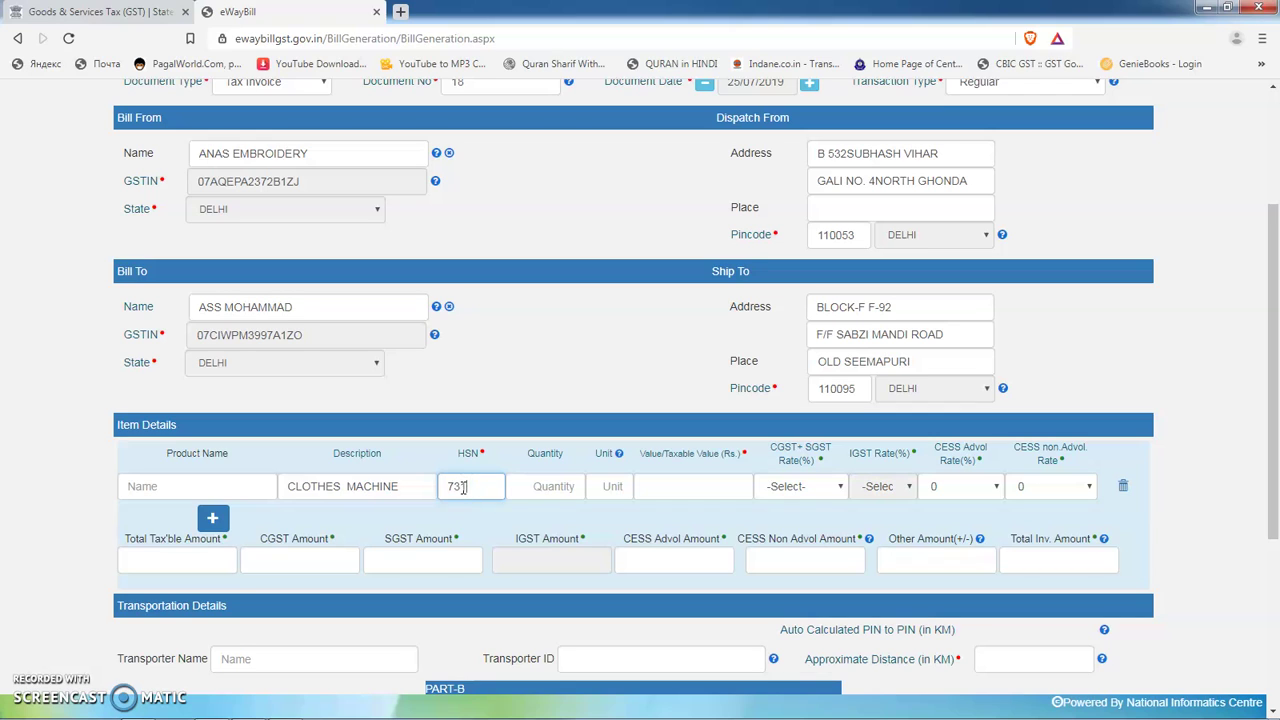
type("11")
left_click(550, 487)
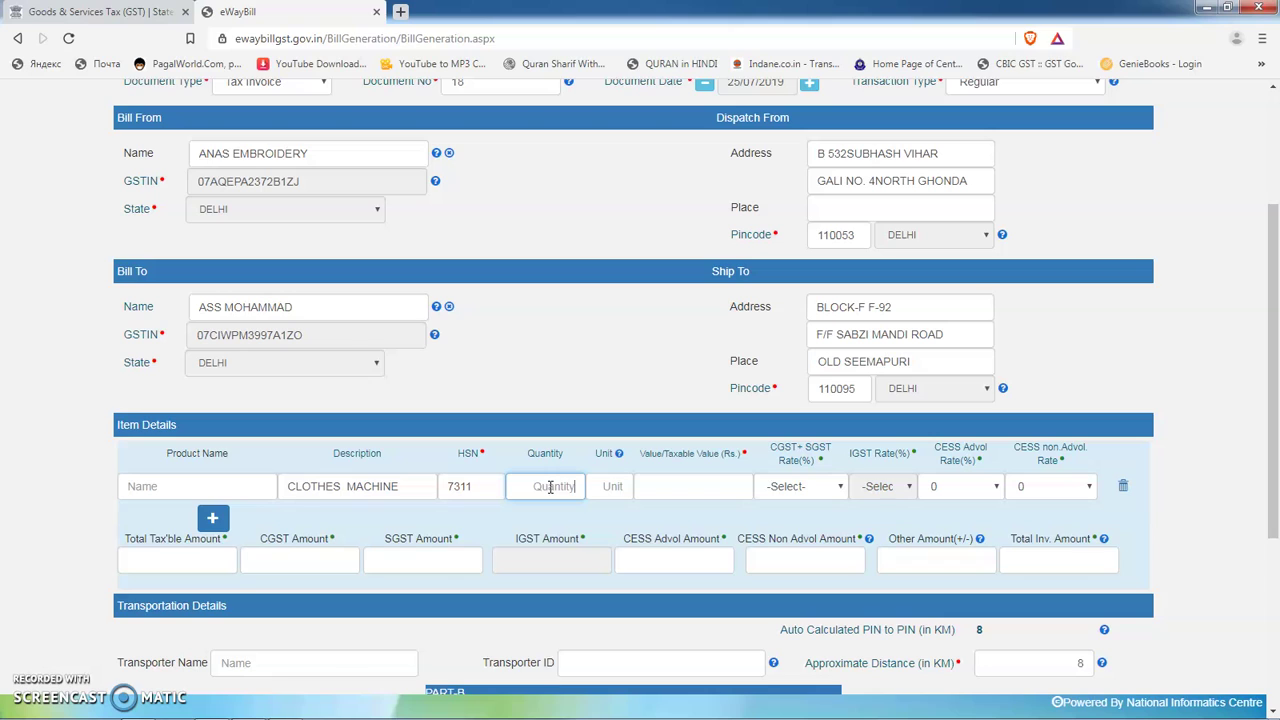
key("Tab")
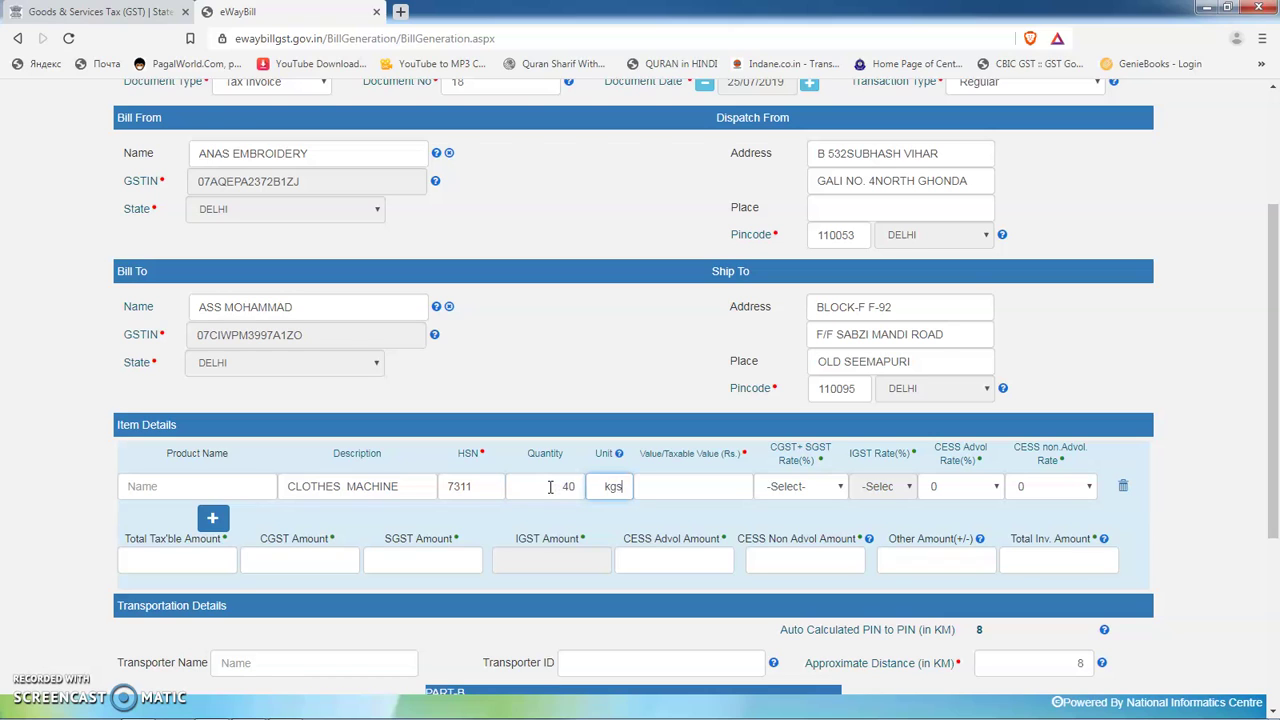
left_click(634, 497)
- Fix the invalid unit code, enter taxable value 40000 and pick the 6 + 6 CGST+SGST rate
left_click(731, 488)
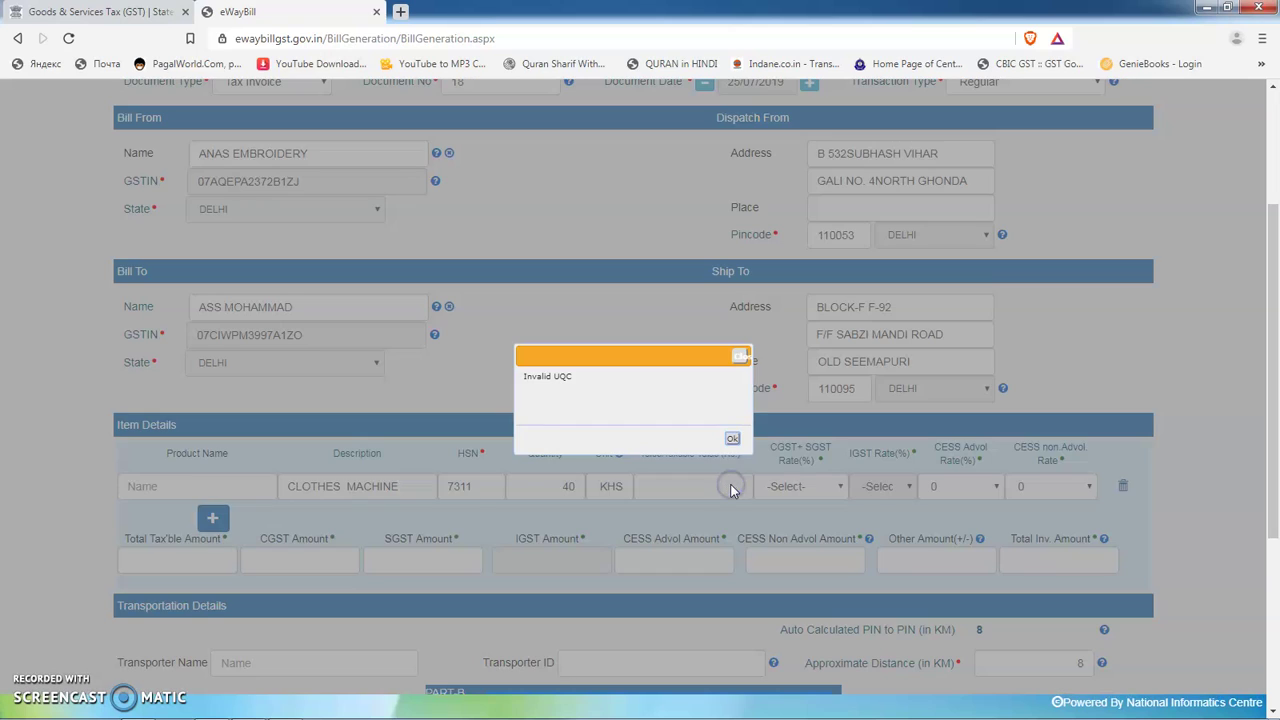
left_click(732, 438)
left_click(648, 487)
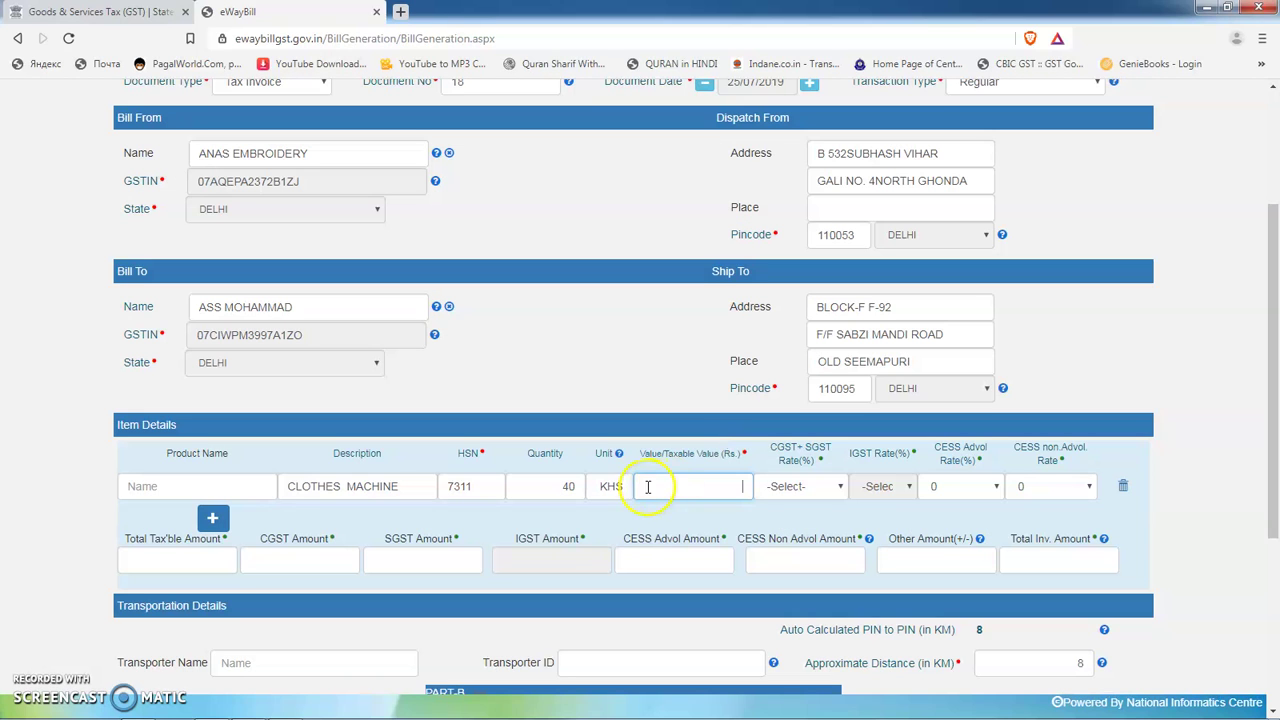
left_click(629, 487)
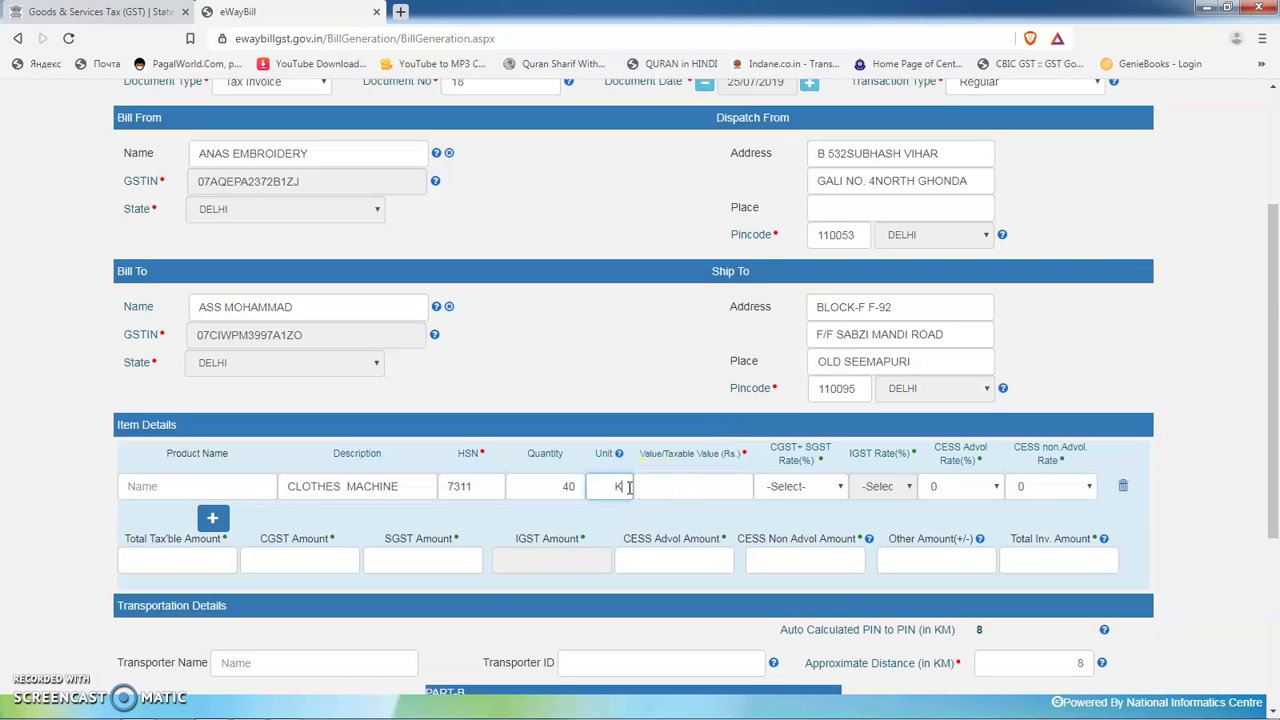
left_click(662, 487)
type("40000")
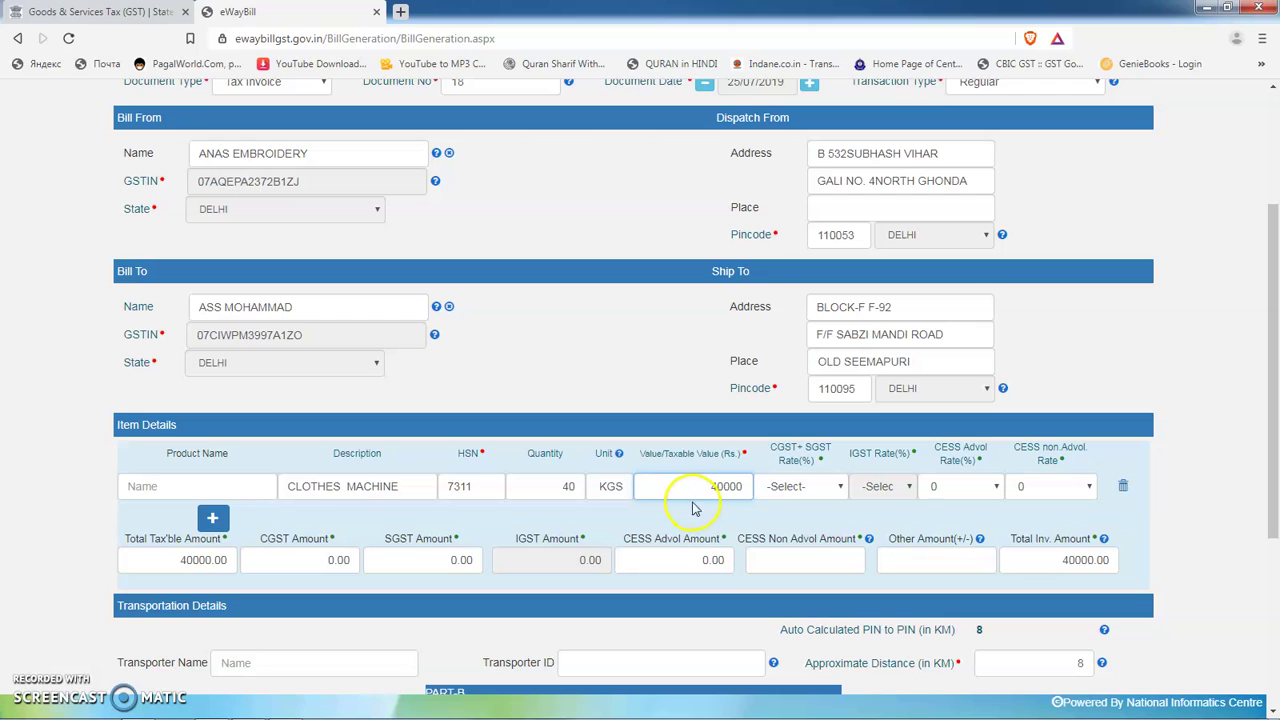
left_click(800, 487)
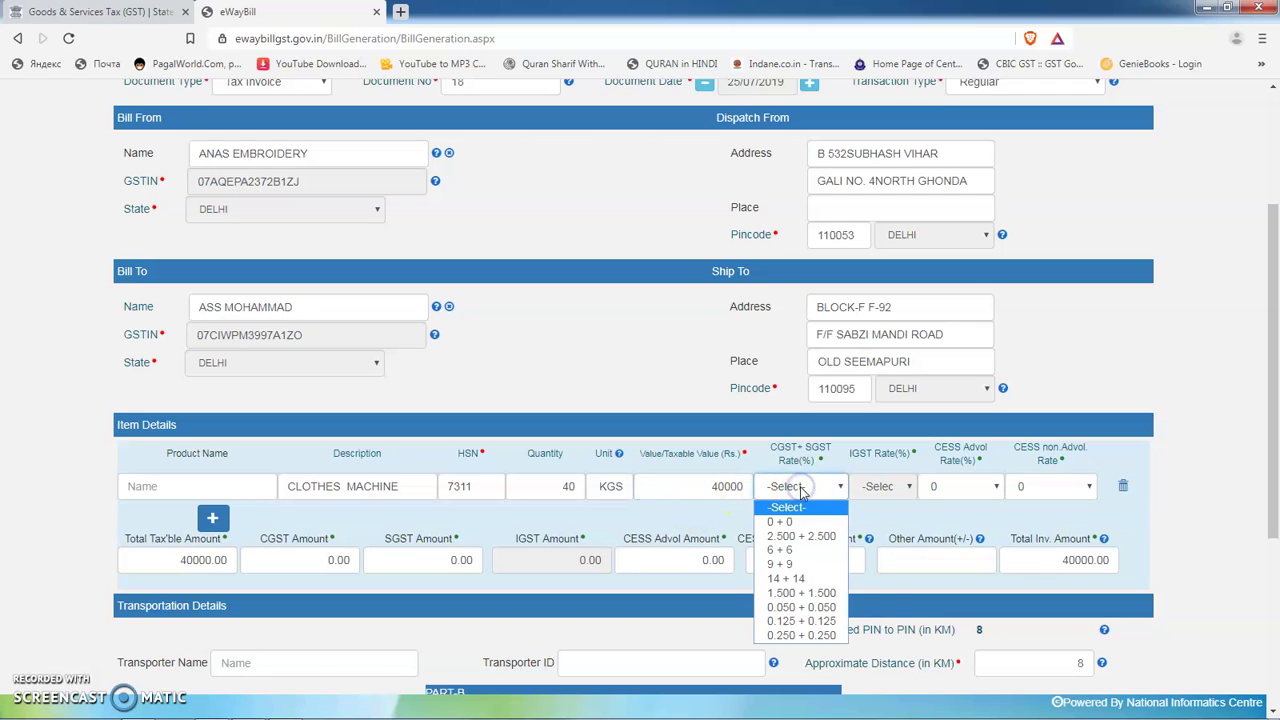
left_click(805, 552)
left_click(784, 526)
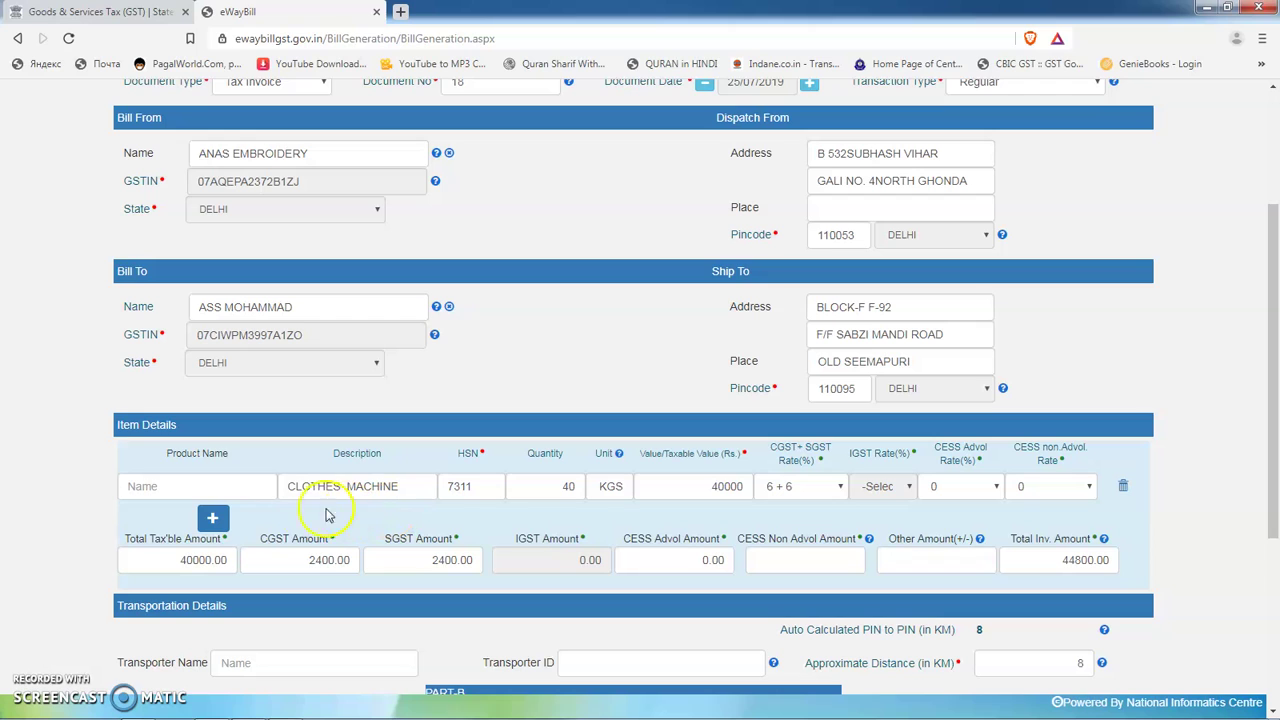
- Add a MACHINE row with HSN 7311, 010 KGS, value 20000 at the 6 + 6 rate
left_click(212, 517)
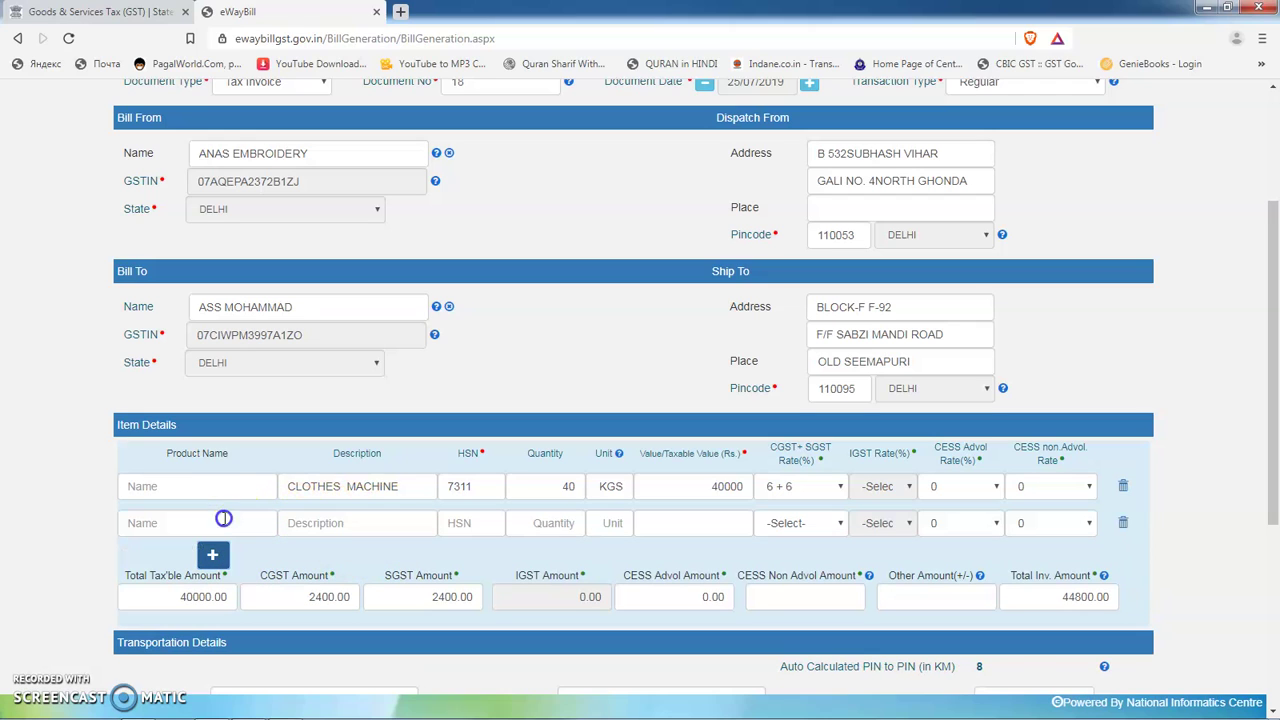
left_click(309, 523)
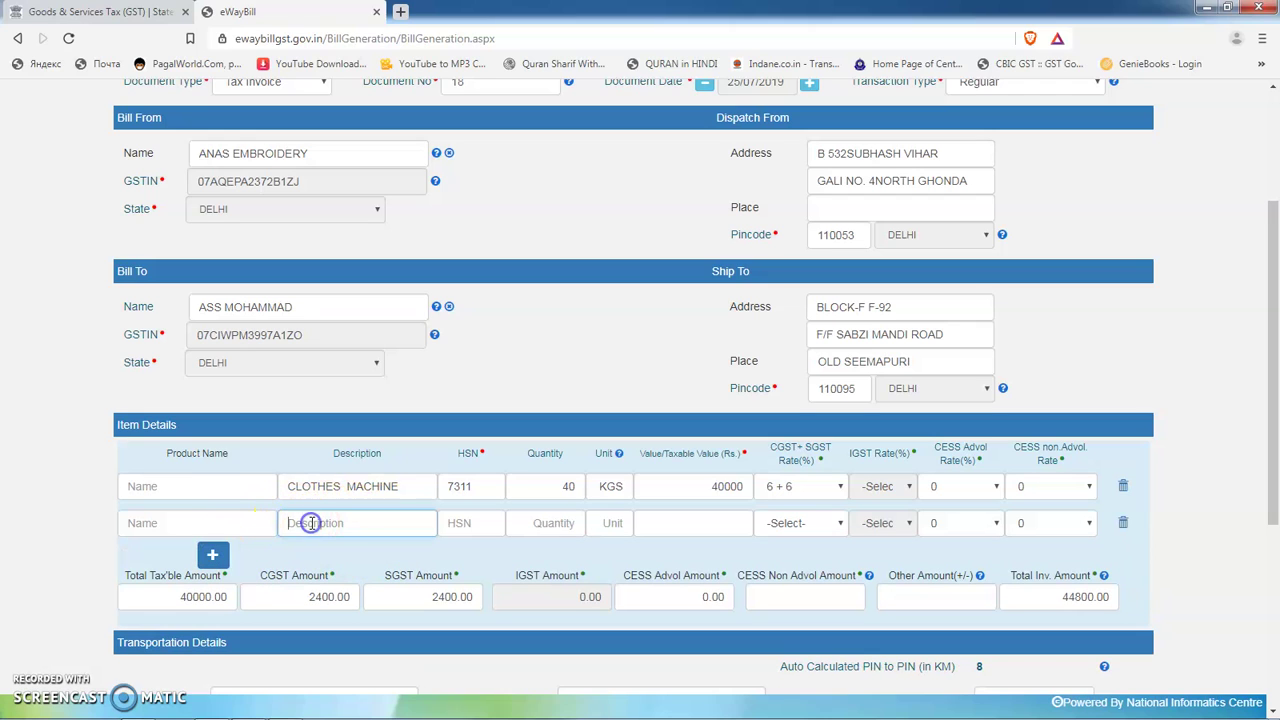
type("MACHINE")
left_click(476, 521)
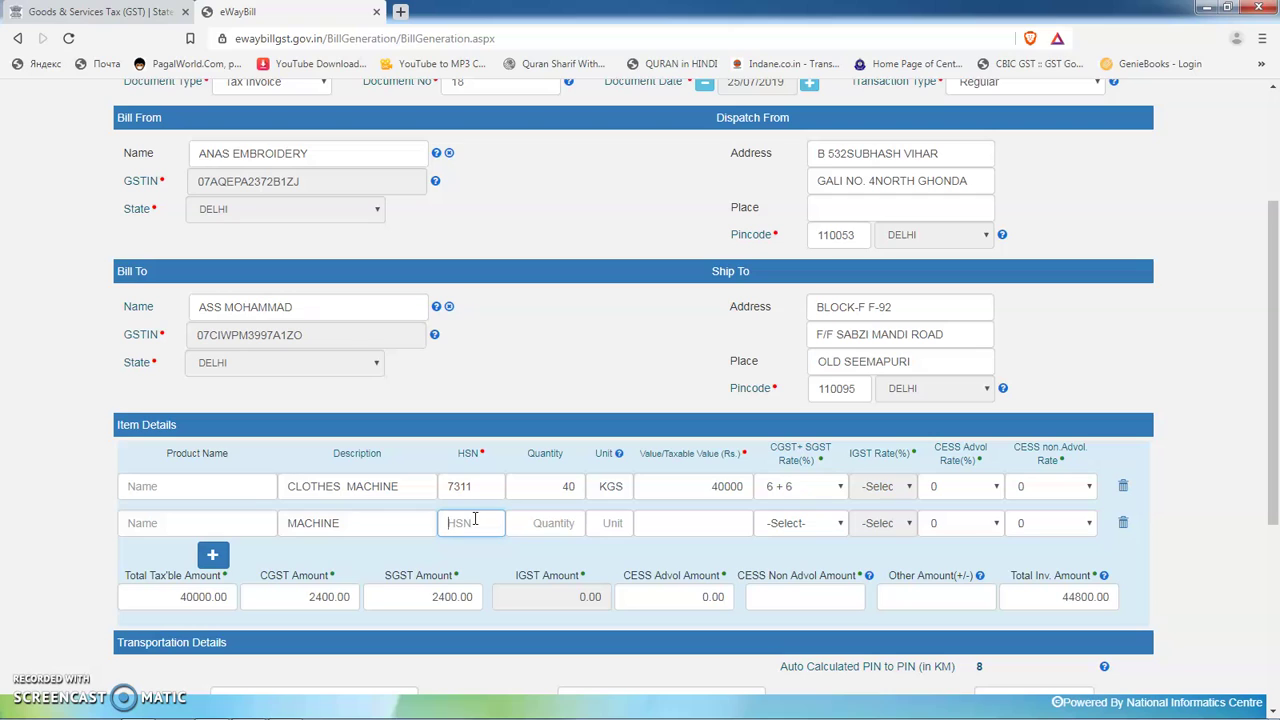
key("Tab")
key("Tab")
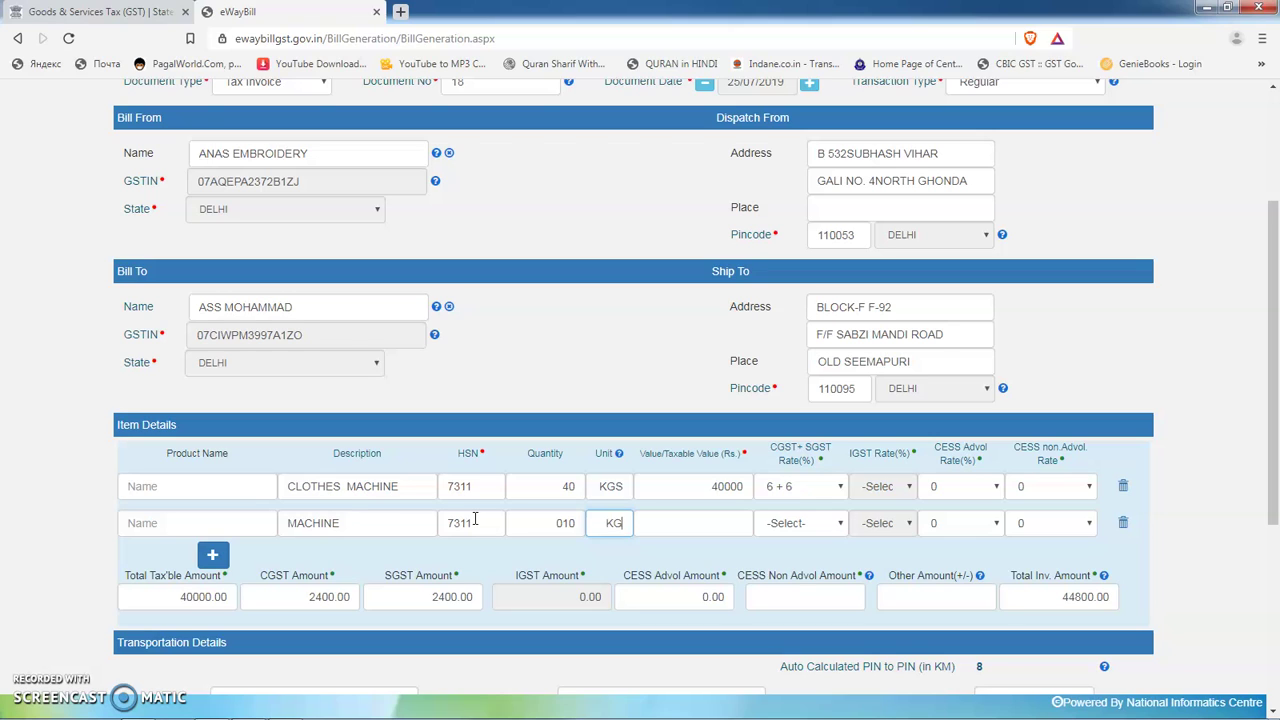
key("Tab")
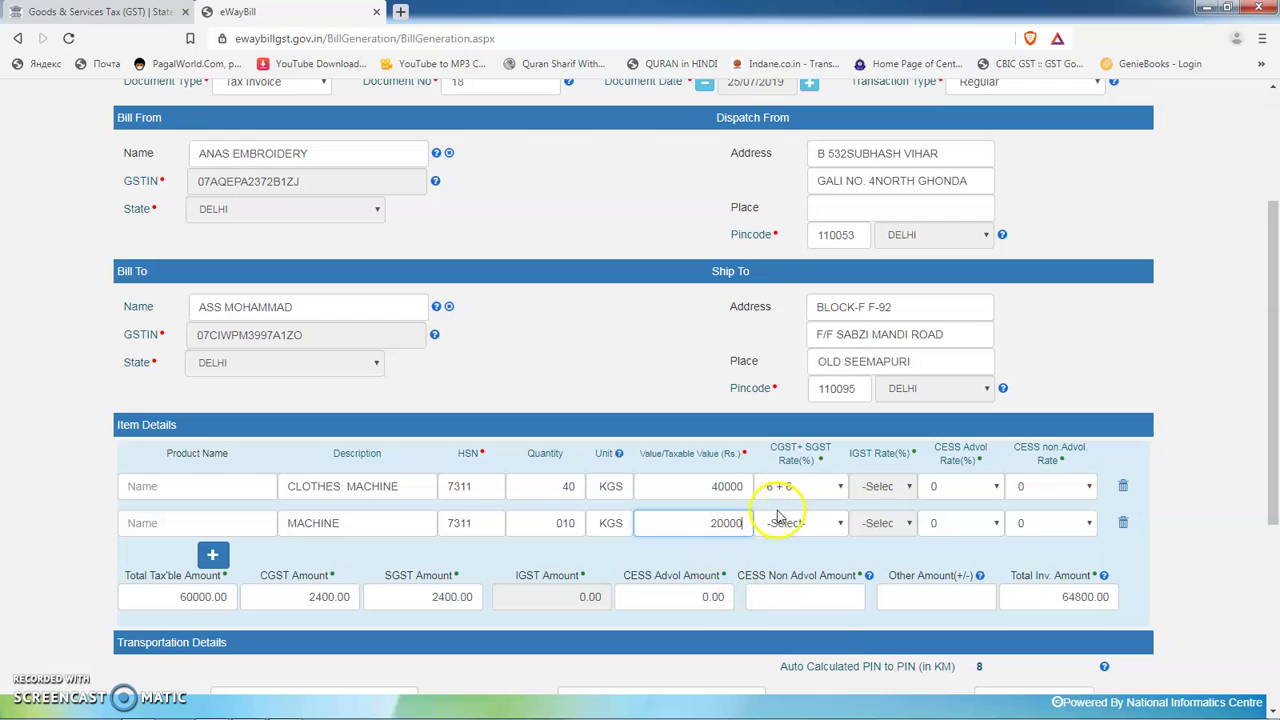
left_click(786, 522)
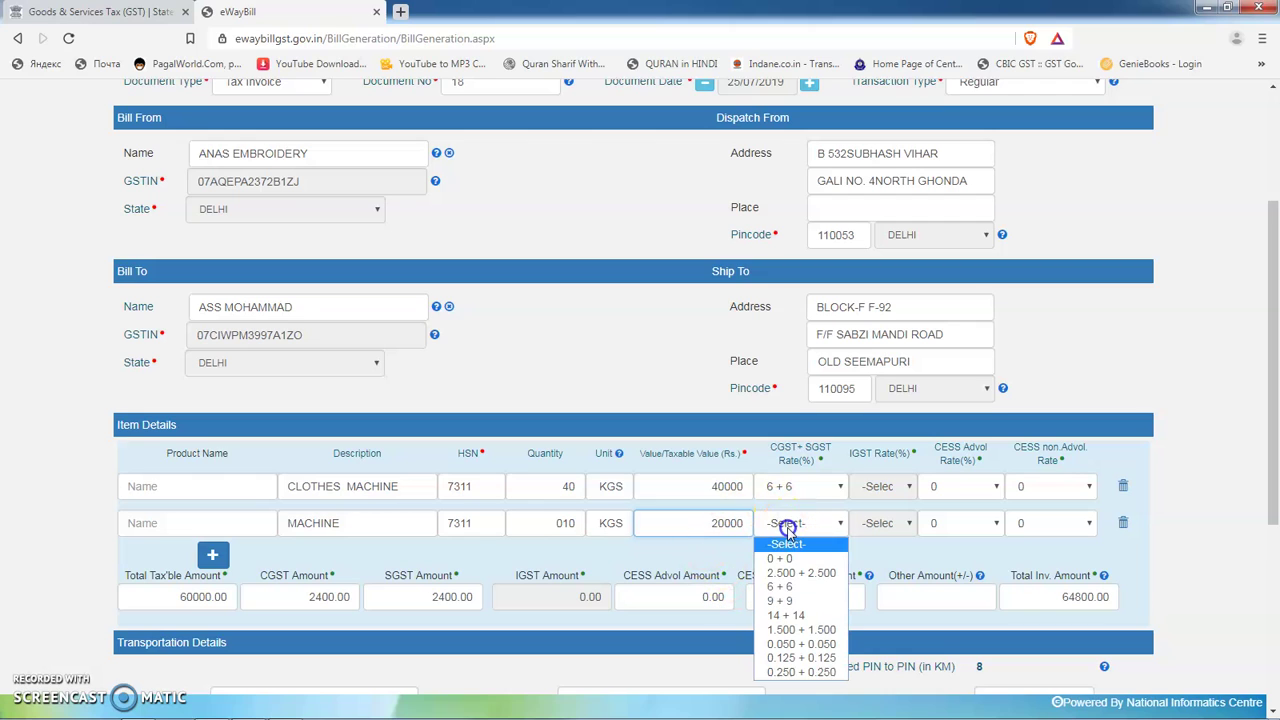
left_click(790, 586)
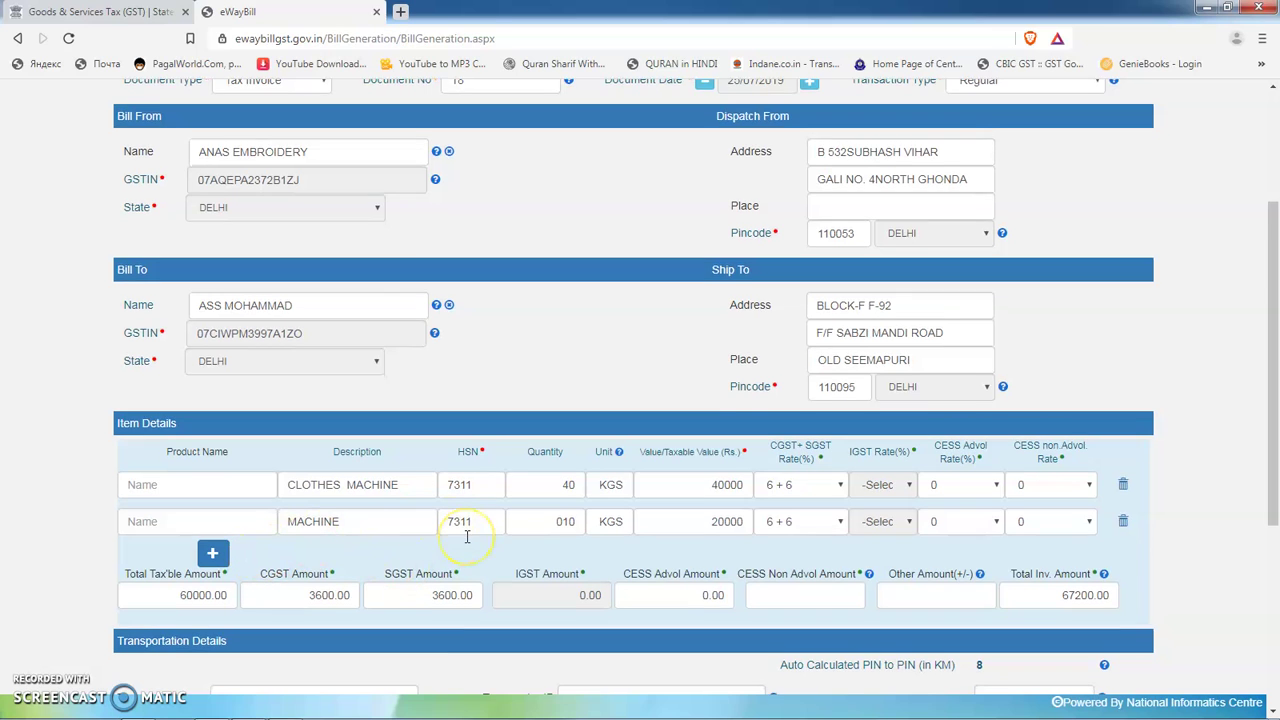
scroll(470, 528, "down", 2)
scroll(437, 451, "up", 1)
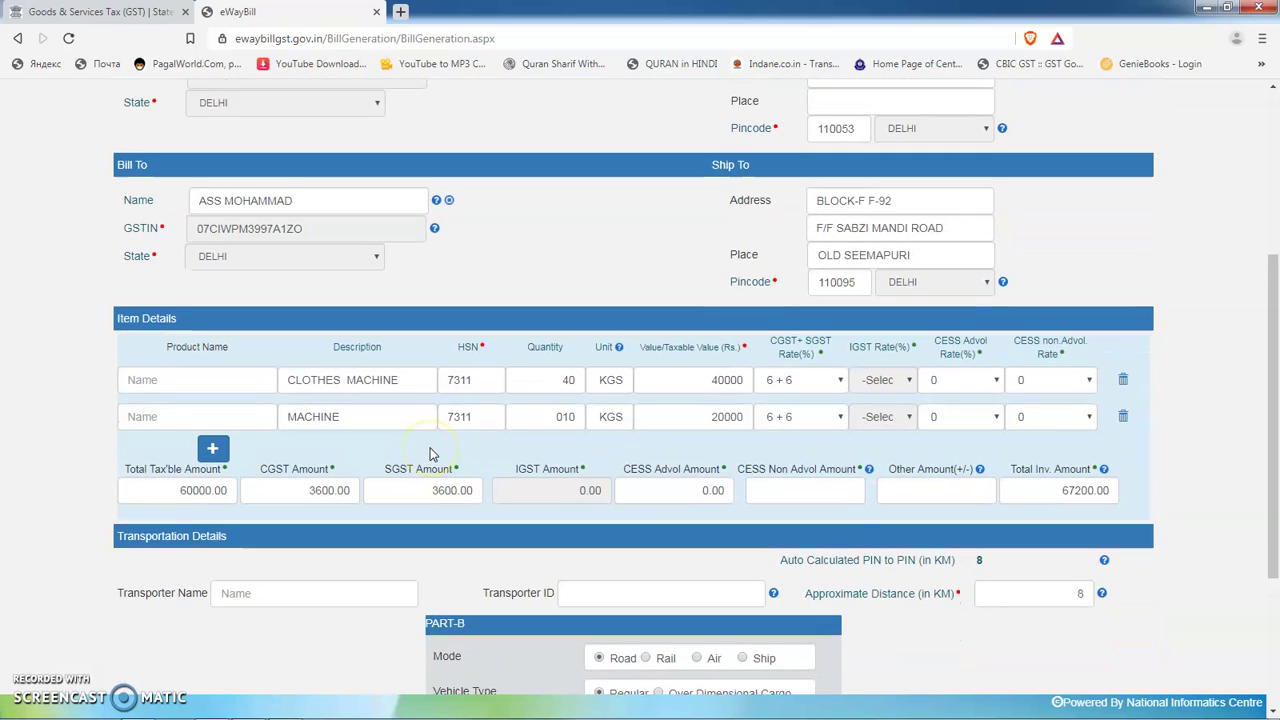
scroll(437, 451, "down", 2)
scroll(430, 455, "up", 1)
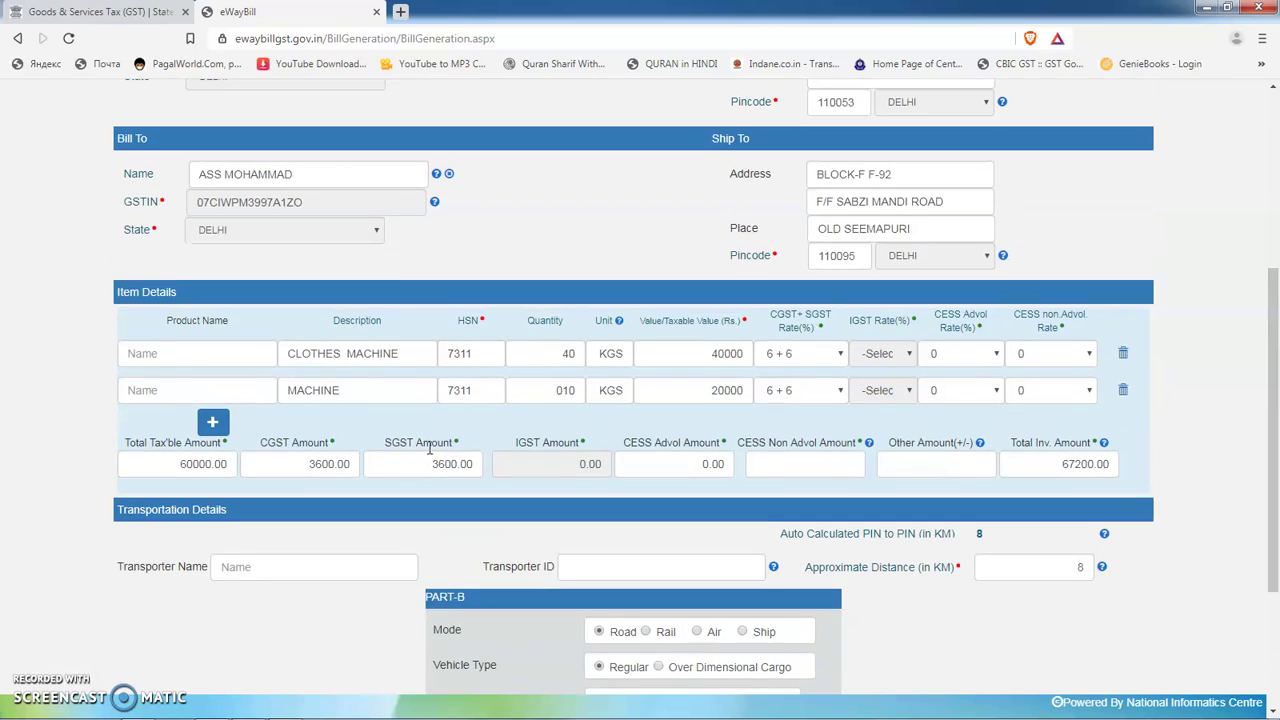
scroll(415, 277, "up", 1)
scroll(429, 214, "up", 2)
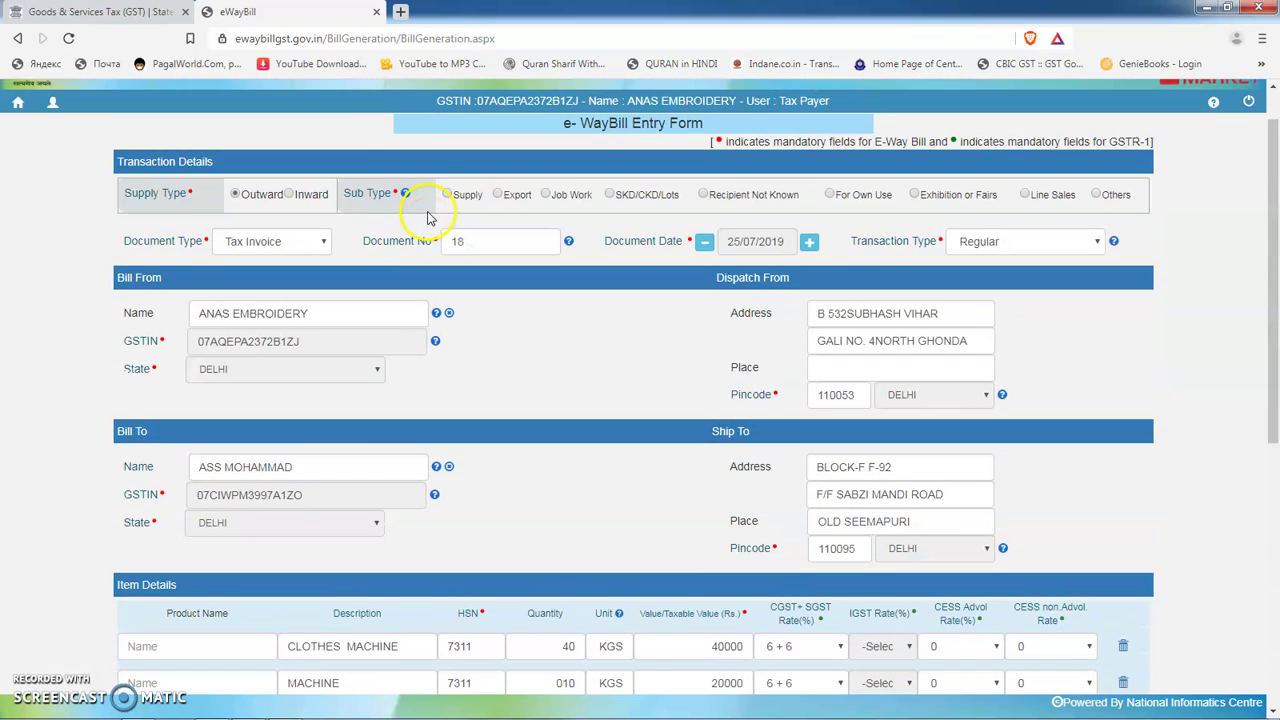
scroll(443, 194, "down", 3)
scroll(443, 197, "down", 2)
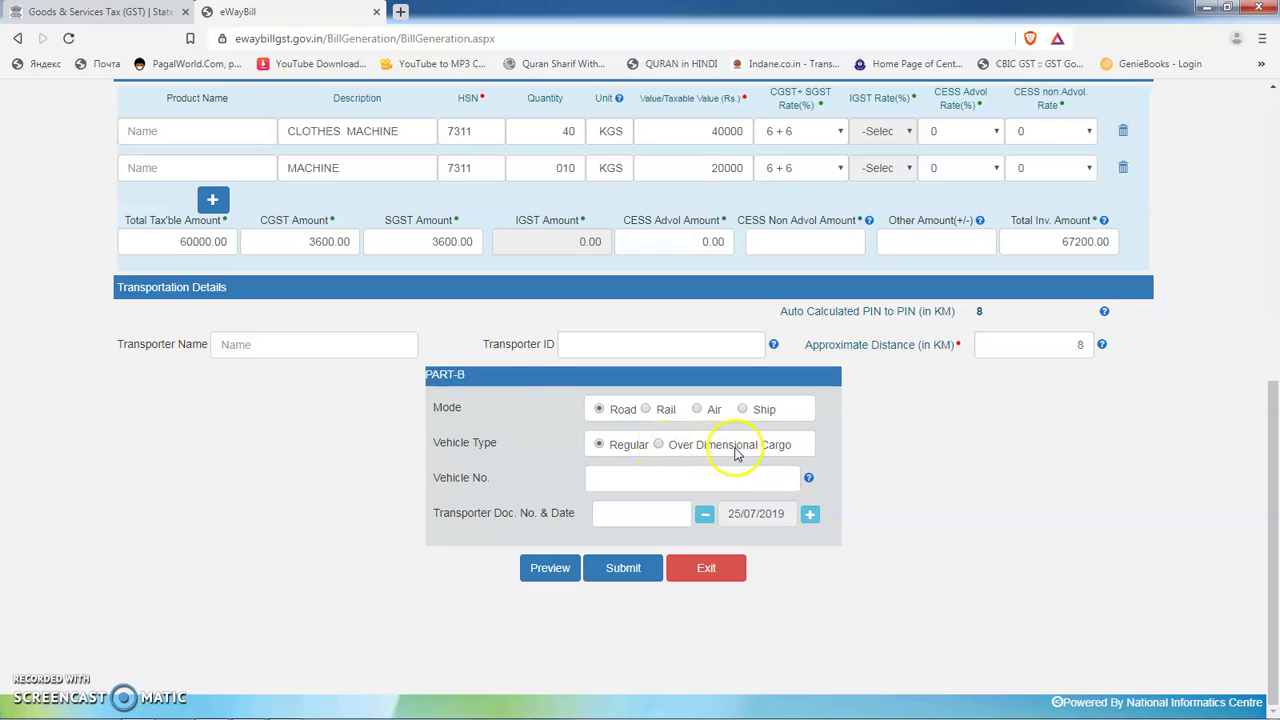
- Enter the vehicle registration number in Part-B for Road transport with a Regular vehicle
left_click(607, 481)
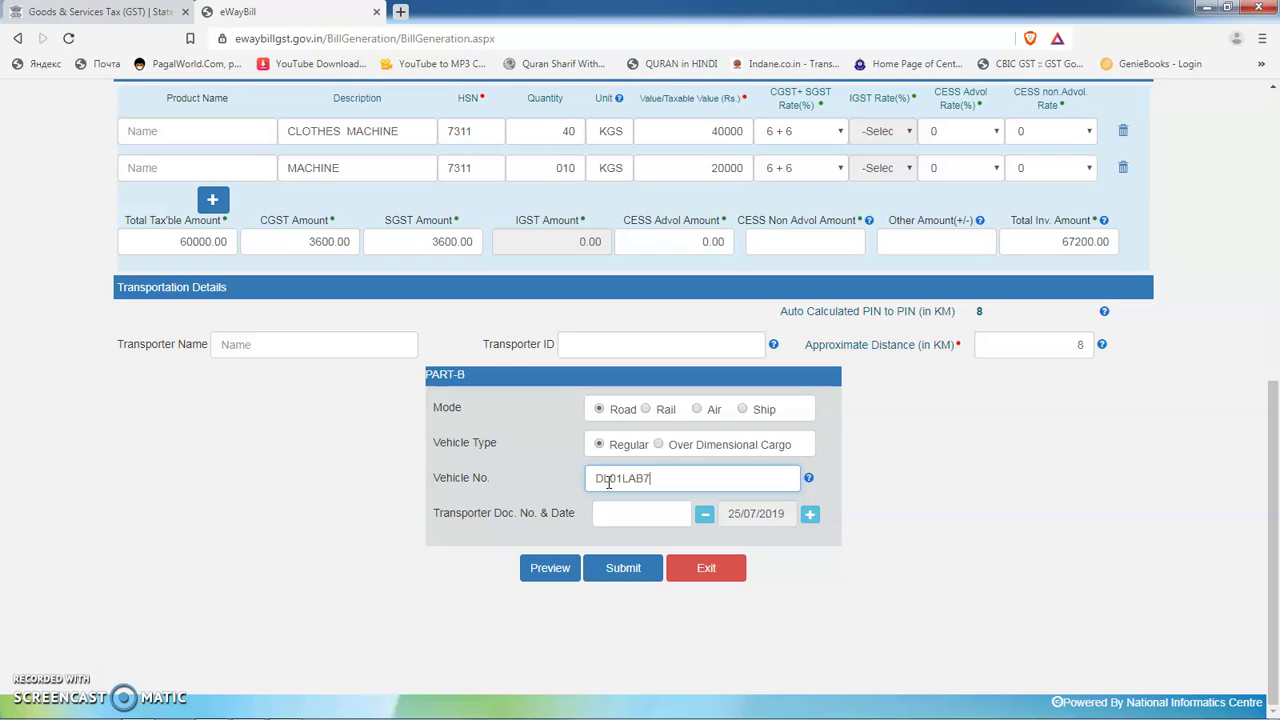
left_click(561, 484)
scroll(561, 484, "up", 1)
left_click(604, 541)
left_click(544, 489)
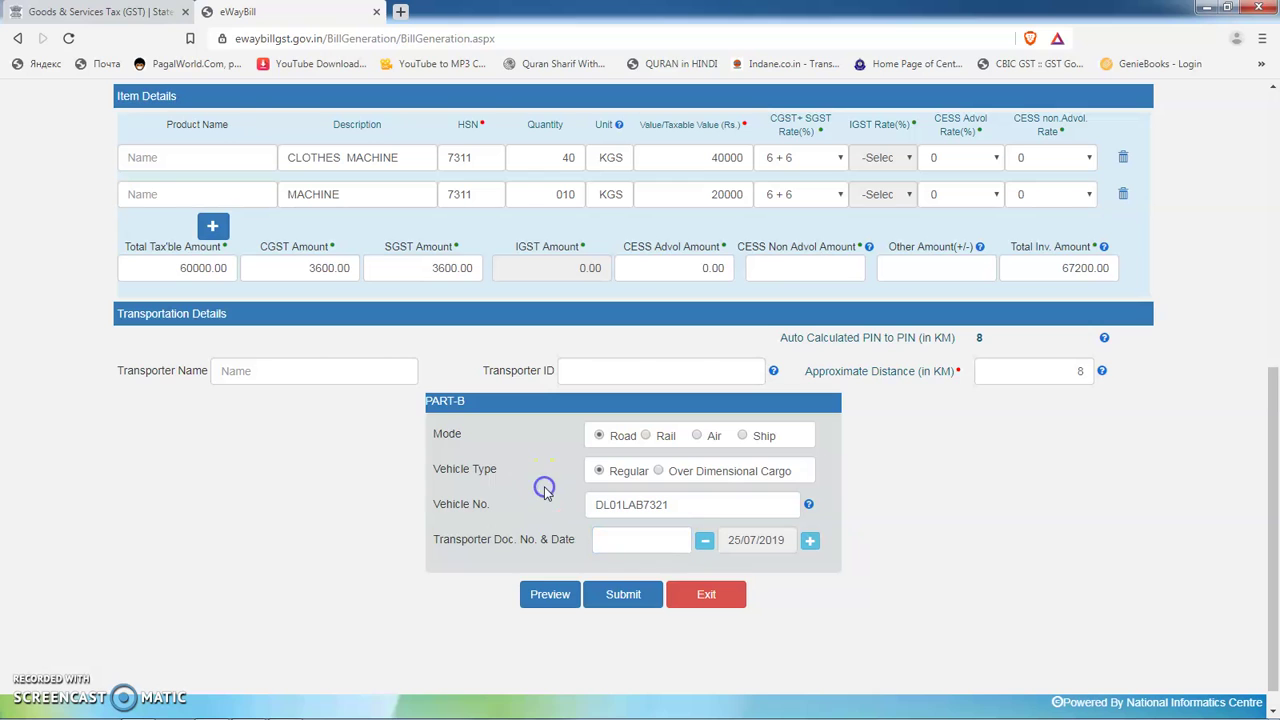
scroll(544, 489, "up", 5)
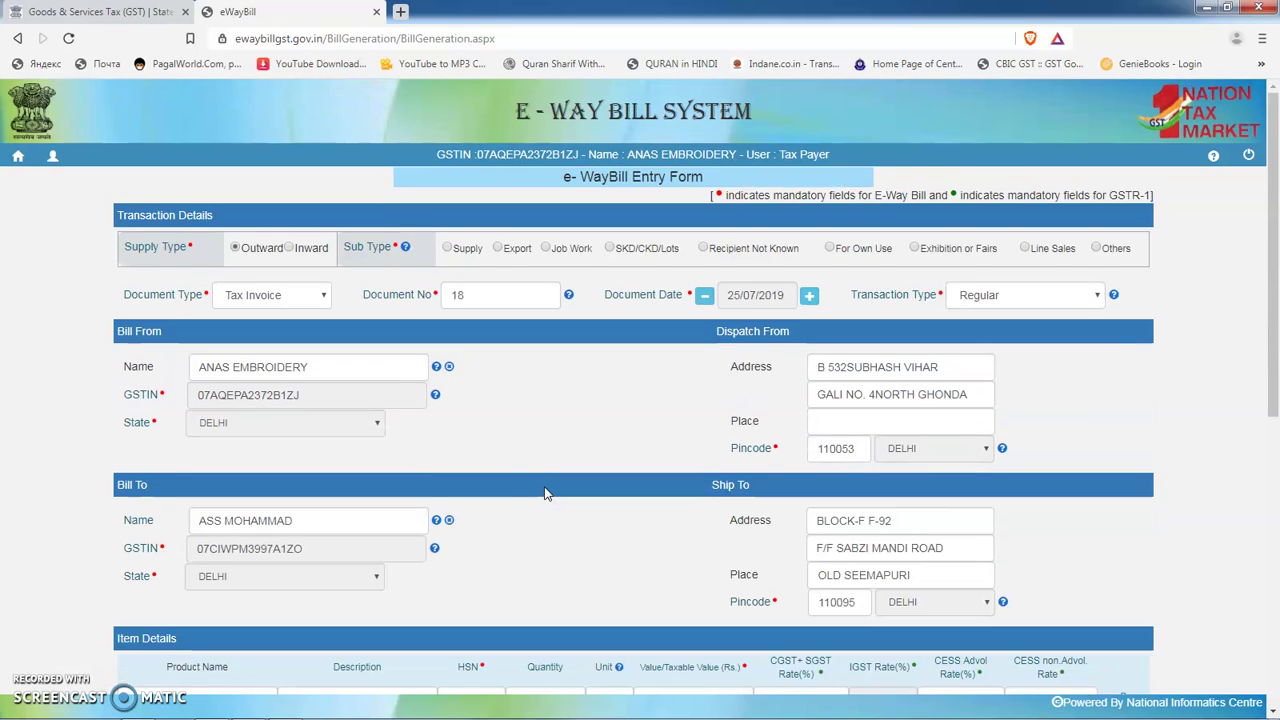
scroll(544, 489, "down", 5)
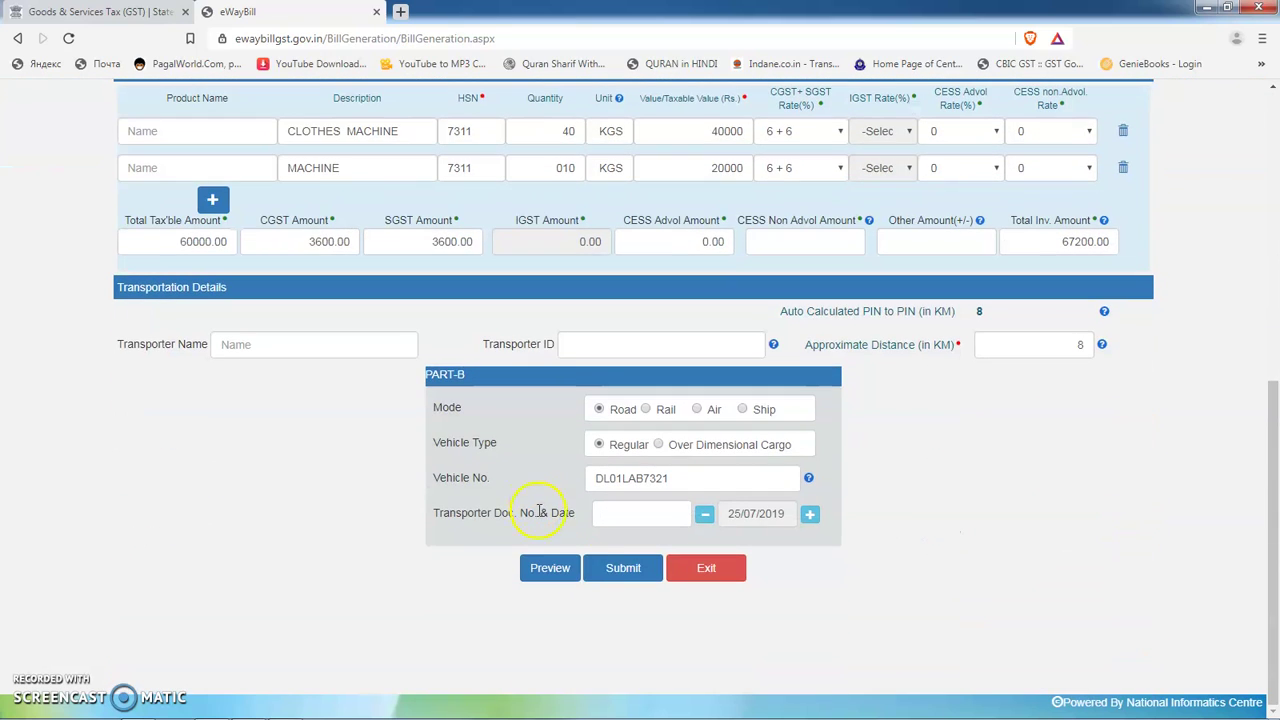
- Submit the form, then try setting the Supply sub type, dismissing the sub type warnings
left_click(628, 566)
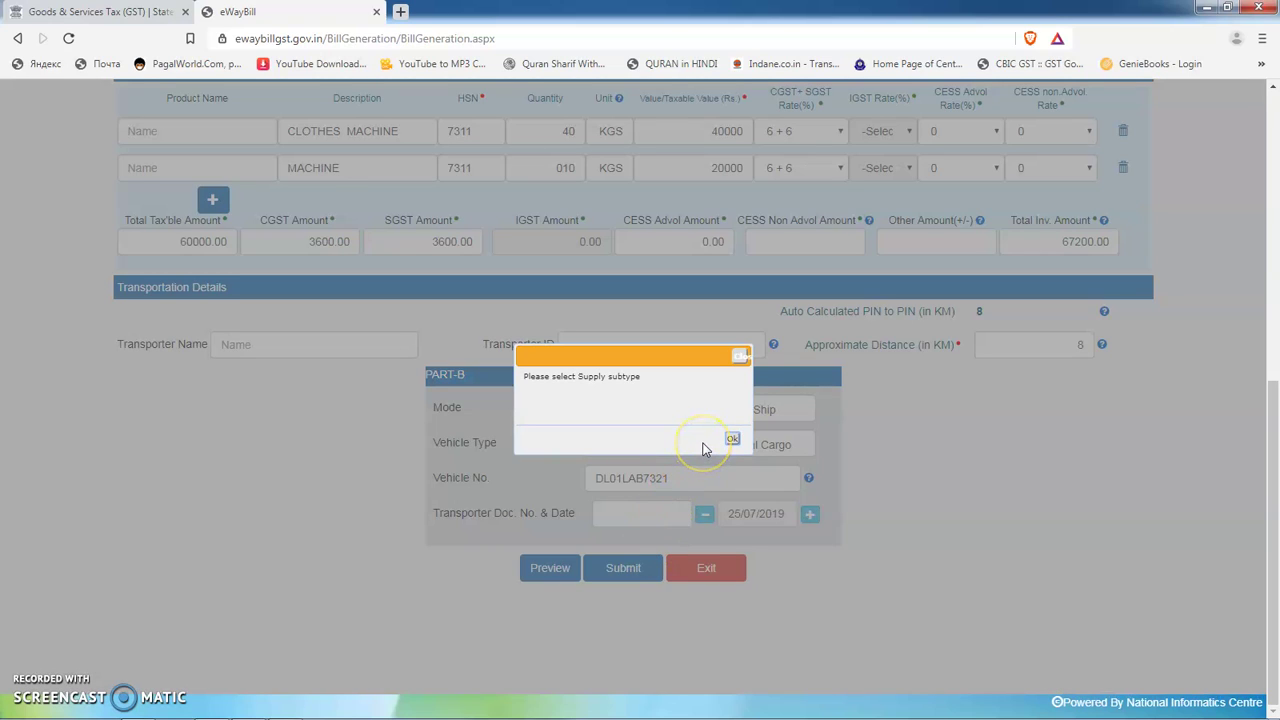
left_click(732, 439)
scroll(589, 318, "up", 6)
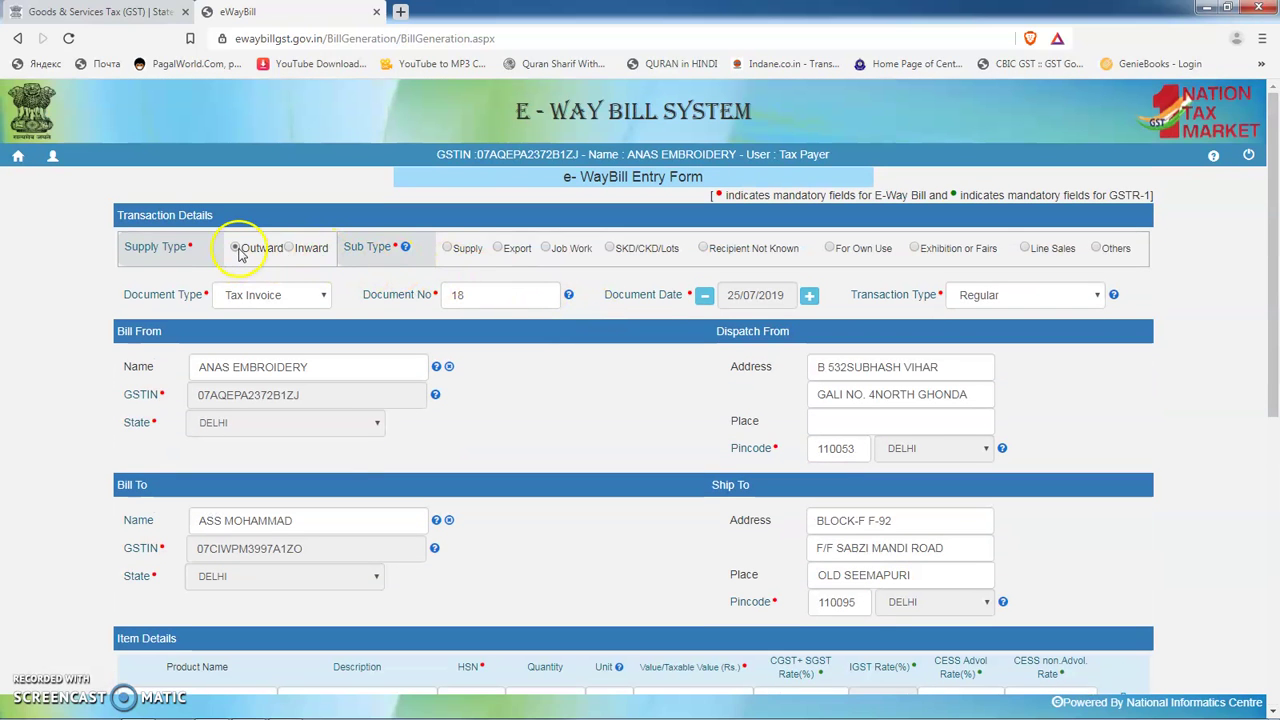
left_click(447, 249)
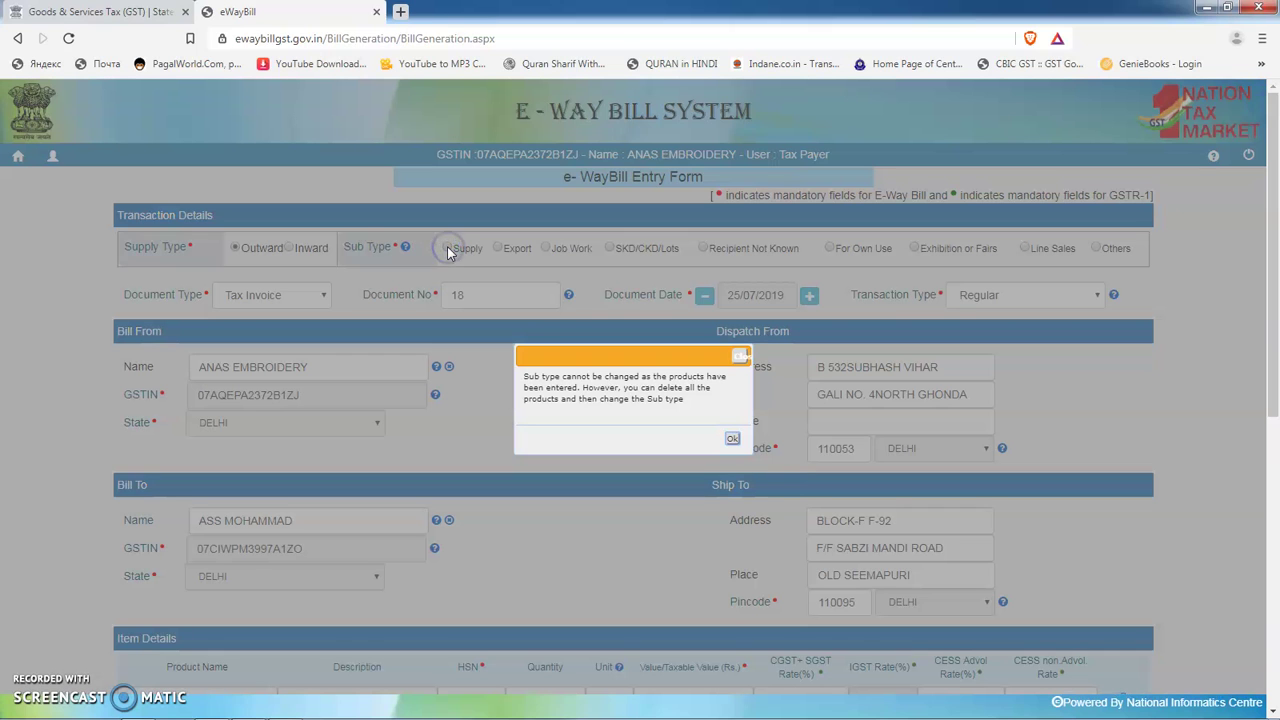
left_click(732, 438)
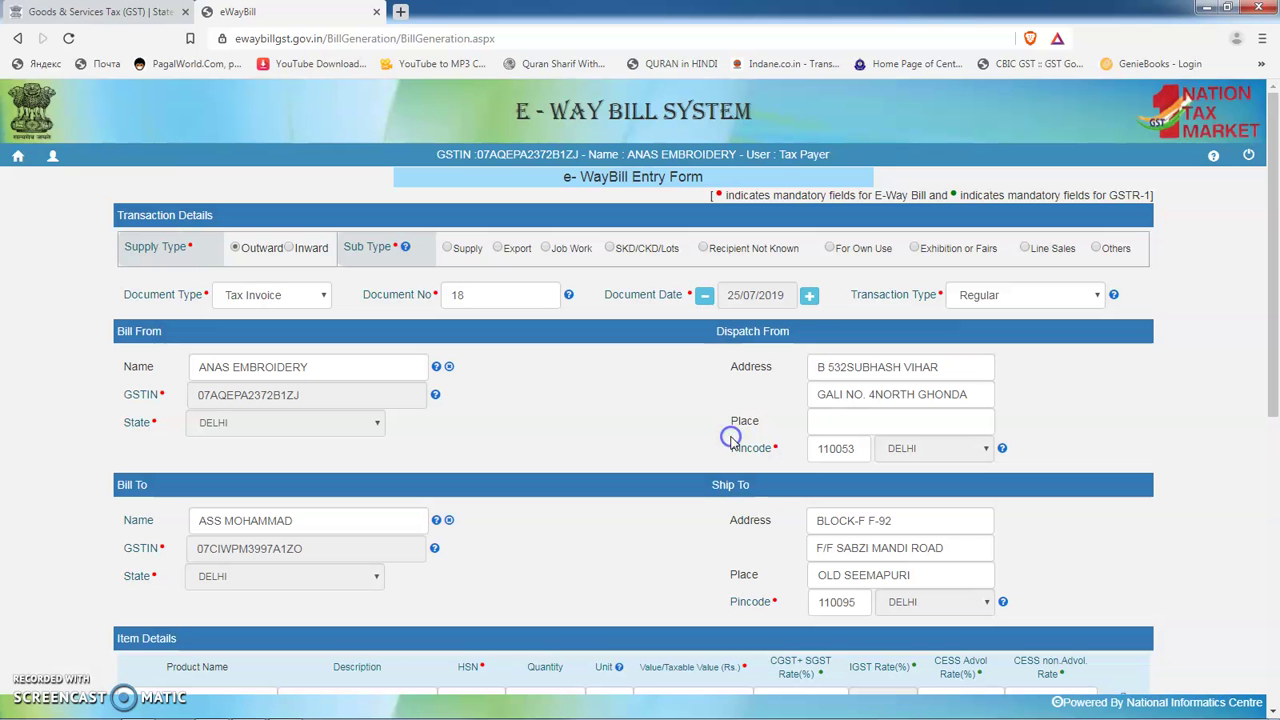
left_click(447, 249)
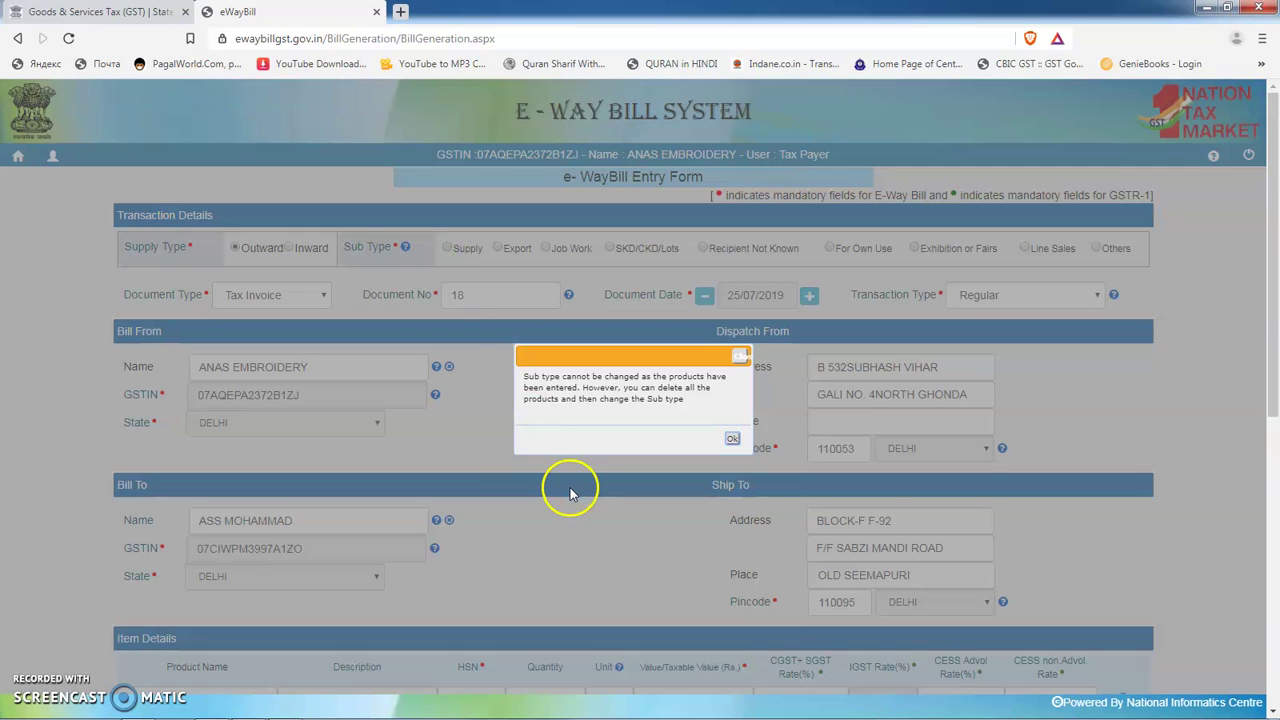
left_click(730, 442)
- Delete the CLOTHES MACHINE row, leaving totals of 20000.00 taxable and 22400.00
scroll(623, 557, "down", 3)
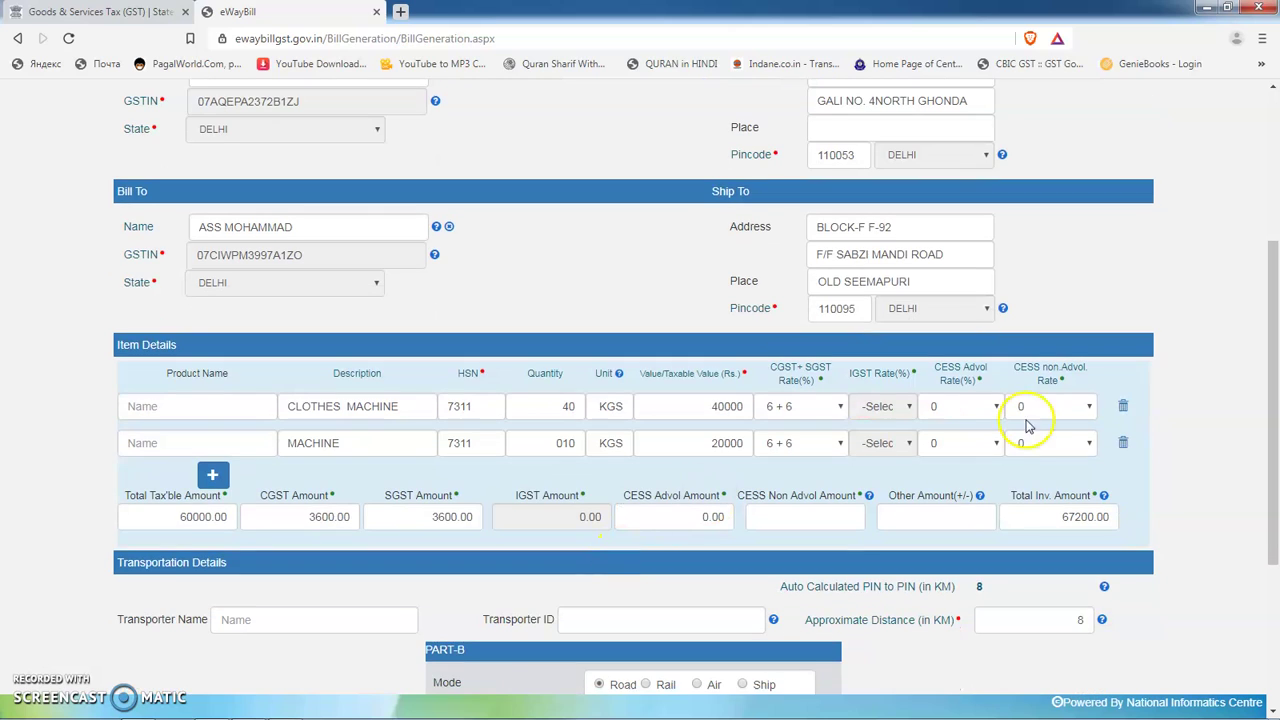
left_click(1123, 407)
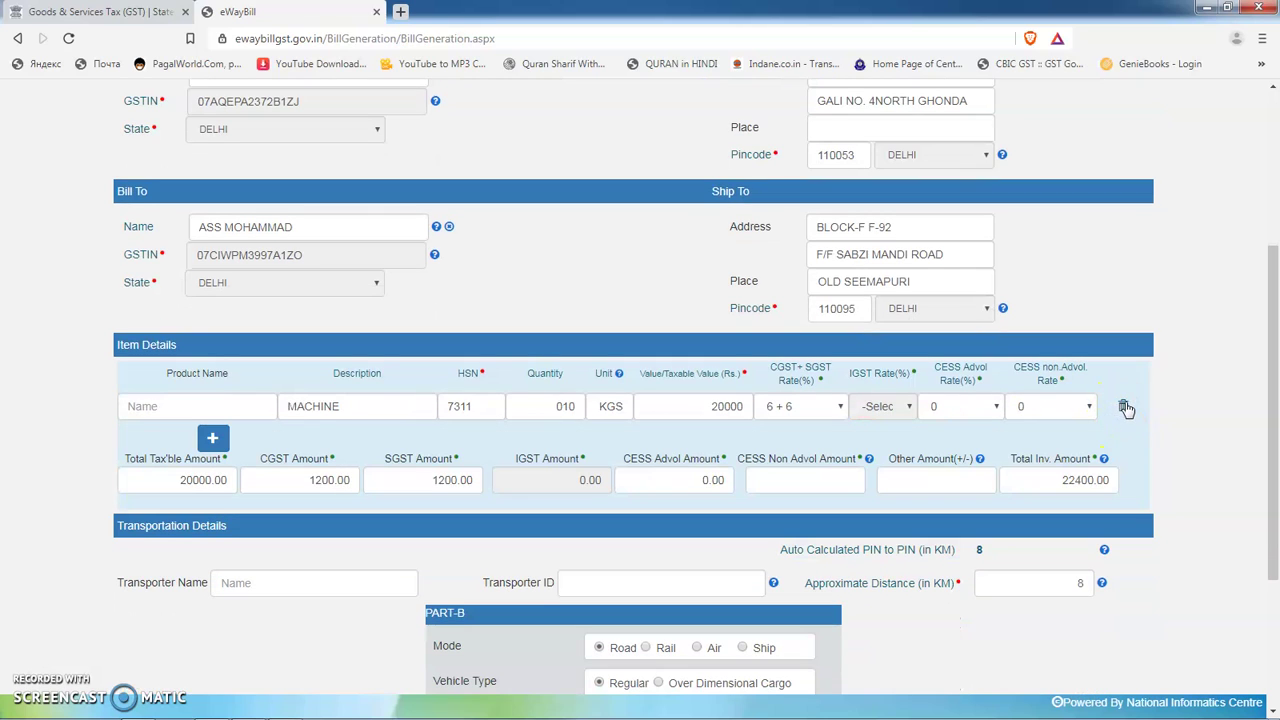
scroll(735, 360, "up", 3)
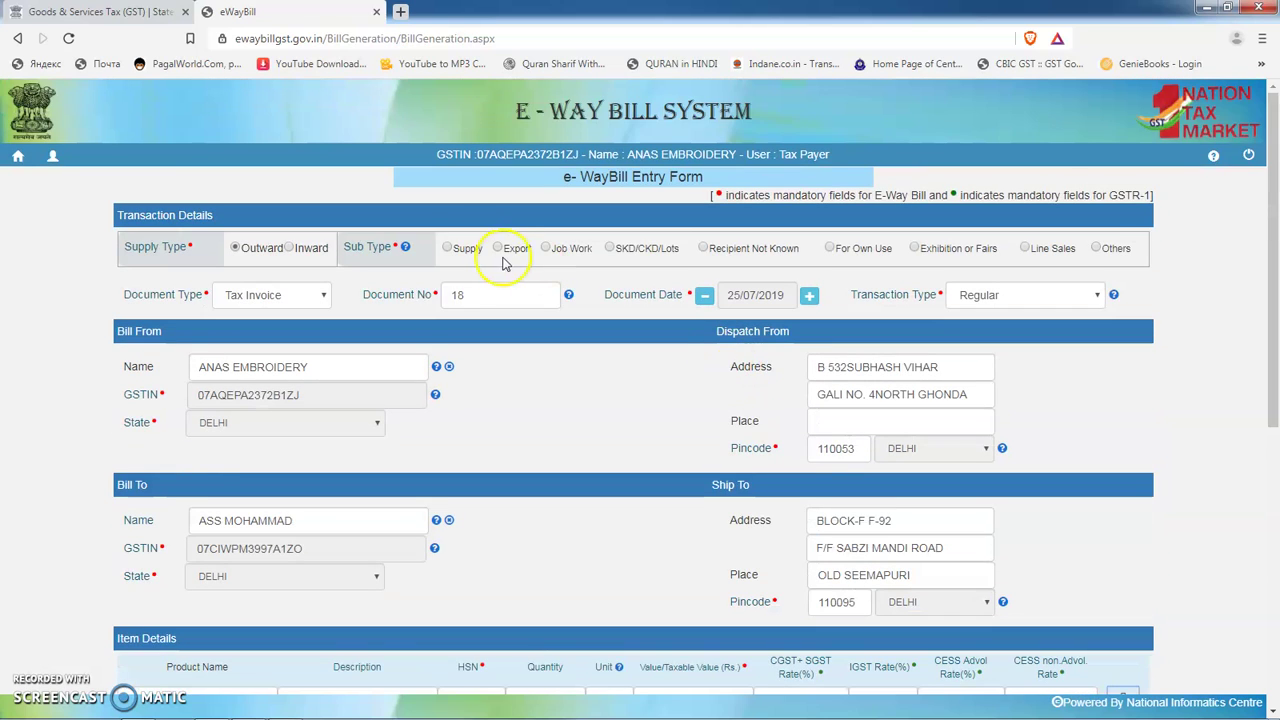
- Set the Supply sub type and zero the CGST, Total Taxable and Total Inv. amounts
left_click(447, 248)
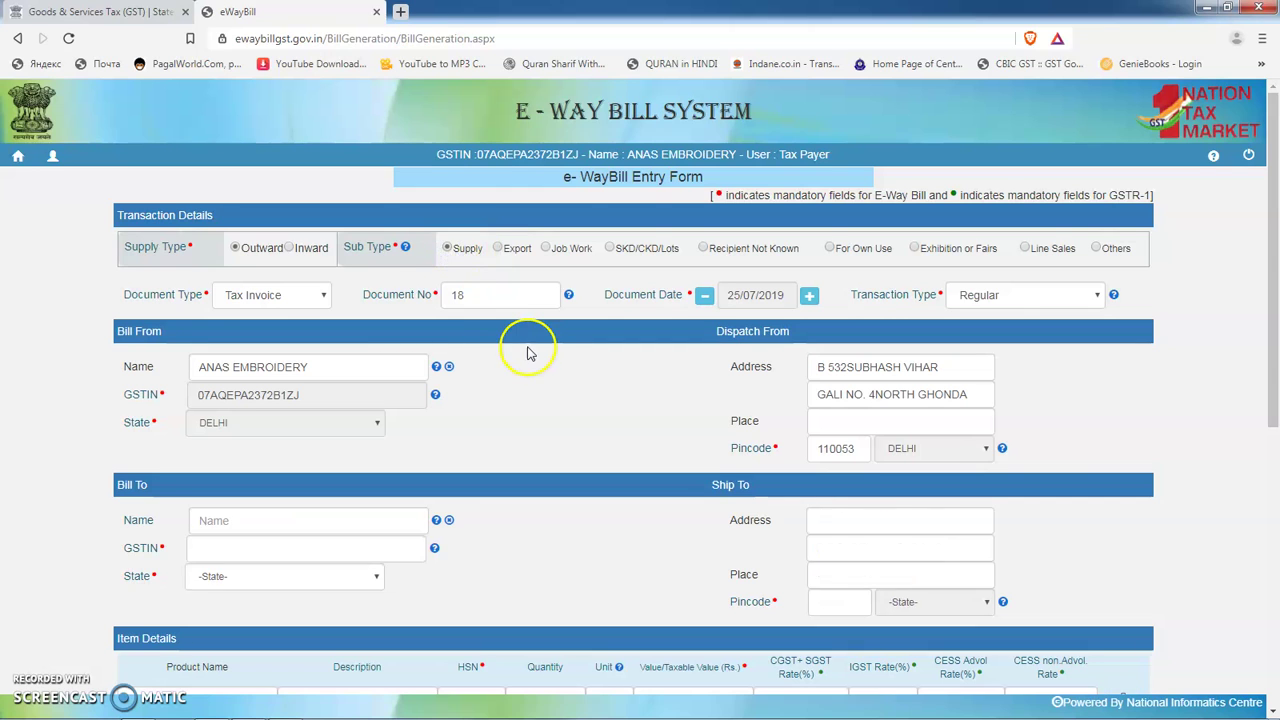
scroll(530, 352, "down", 5)
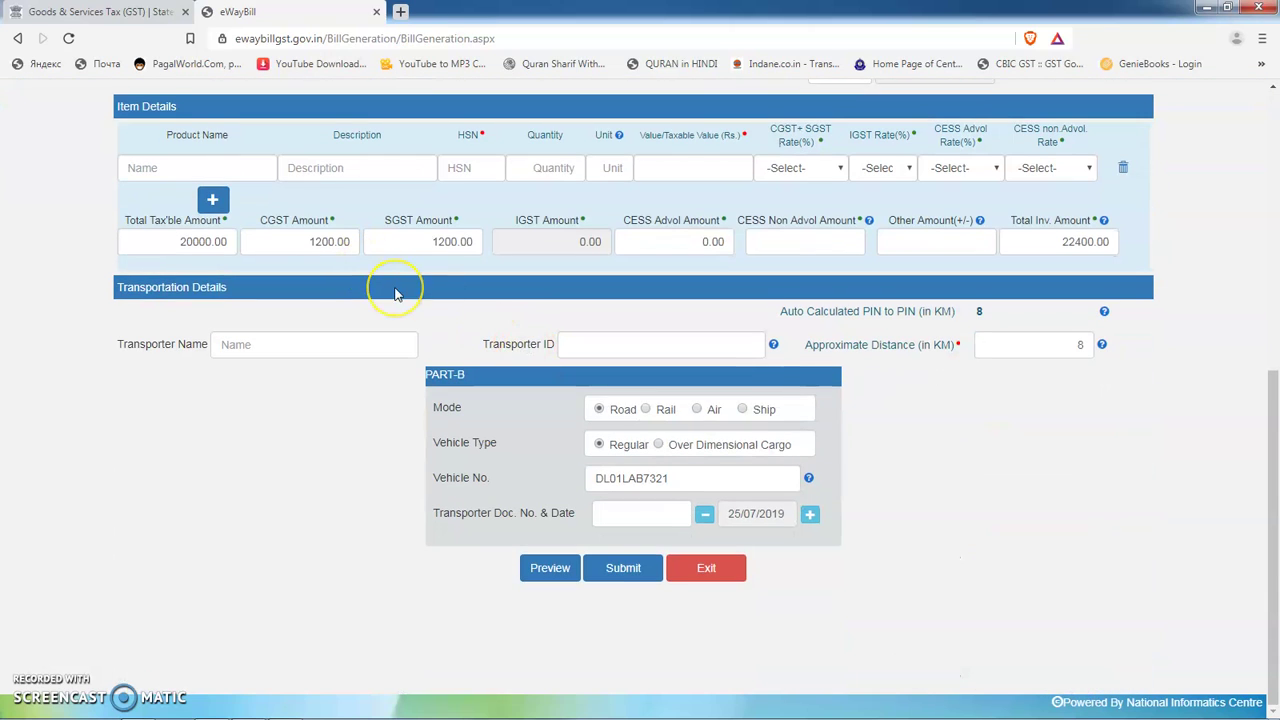
scroll(395, 293, "up", 1)
double_click(303, 323)
type("0")
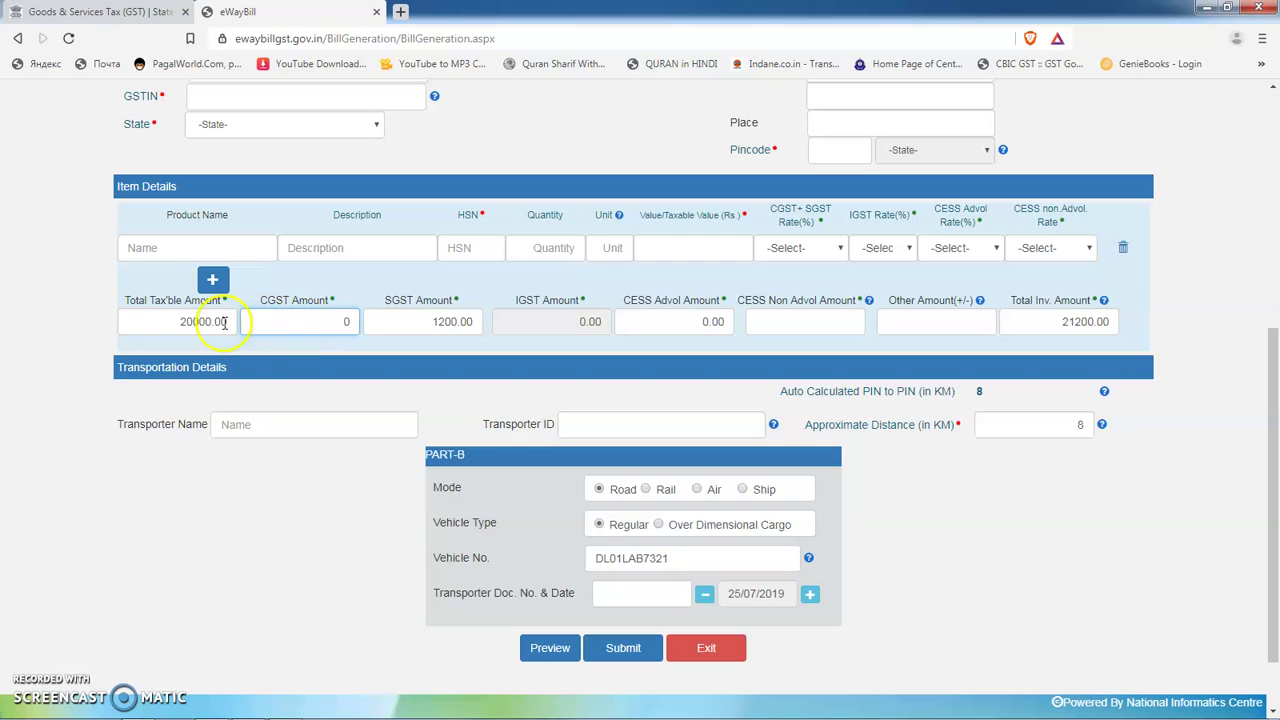
double_click(162, 322)
key("BackSpace")
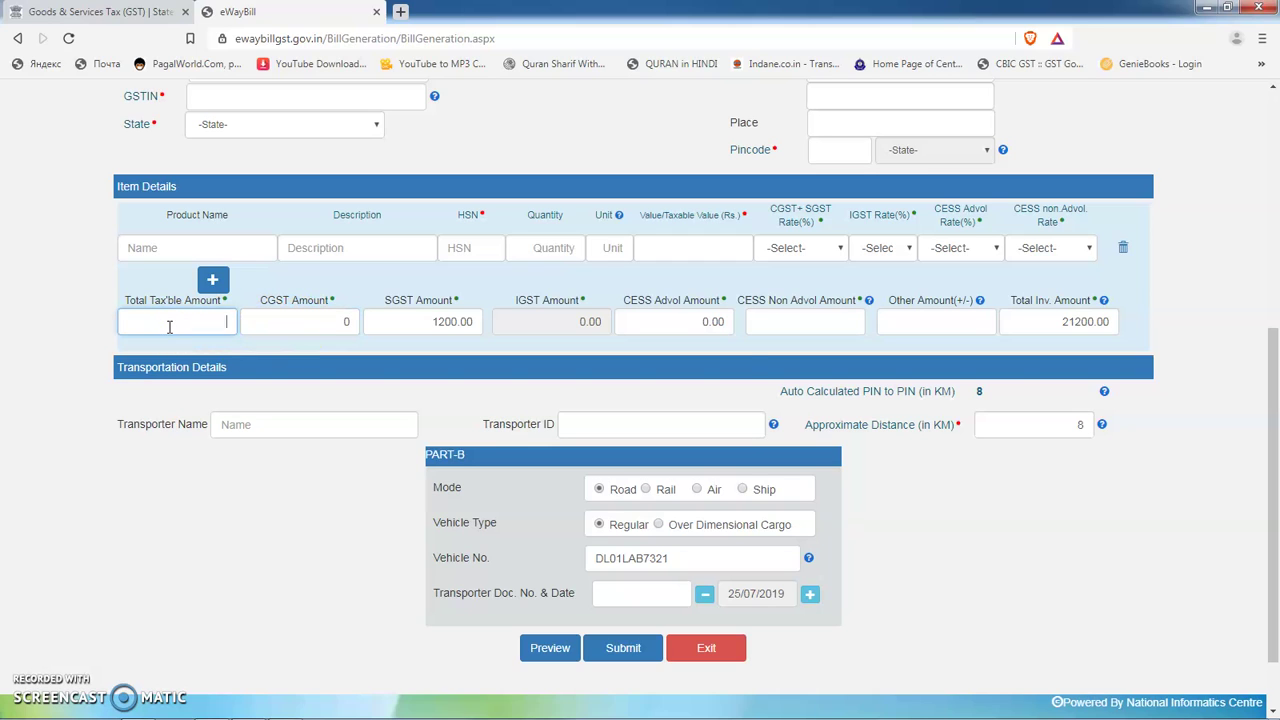
type("0")
left_click(733, 433)
double_click(1053, 322)
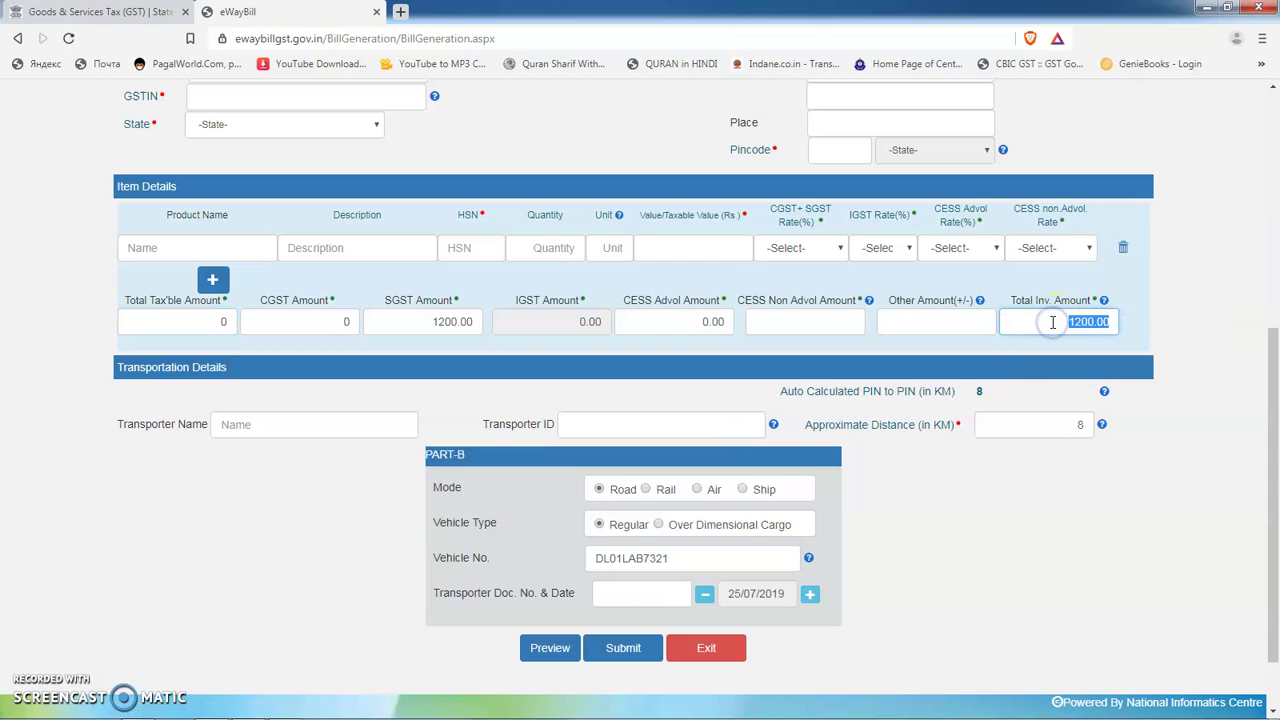
type("0")
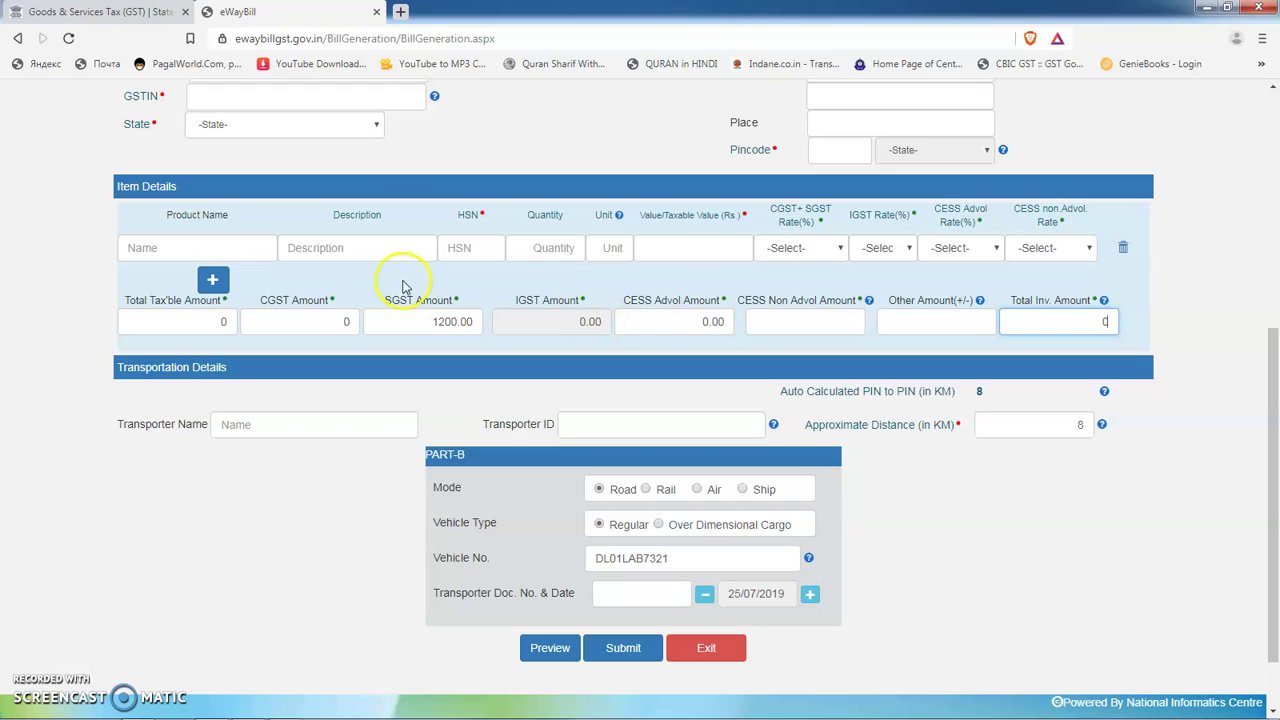
- Begin the item description and complete the Bill To GSTIN after the missing state warning
left_click(354, 245)
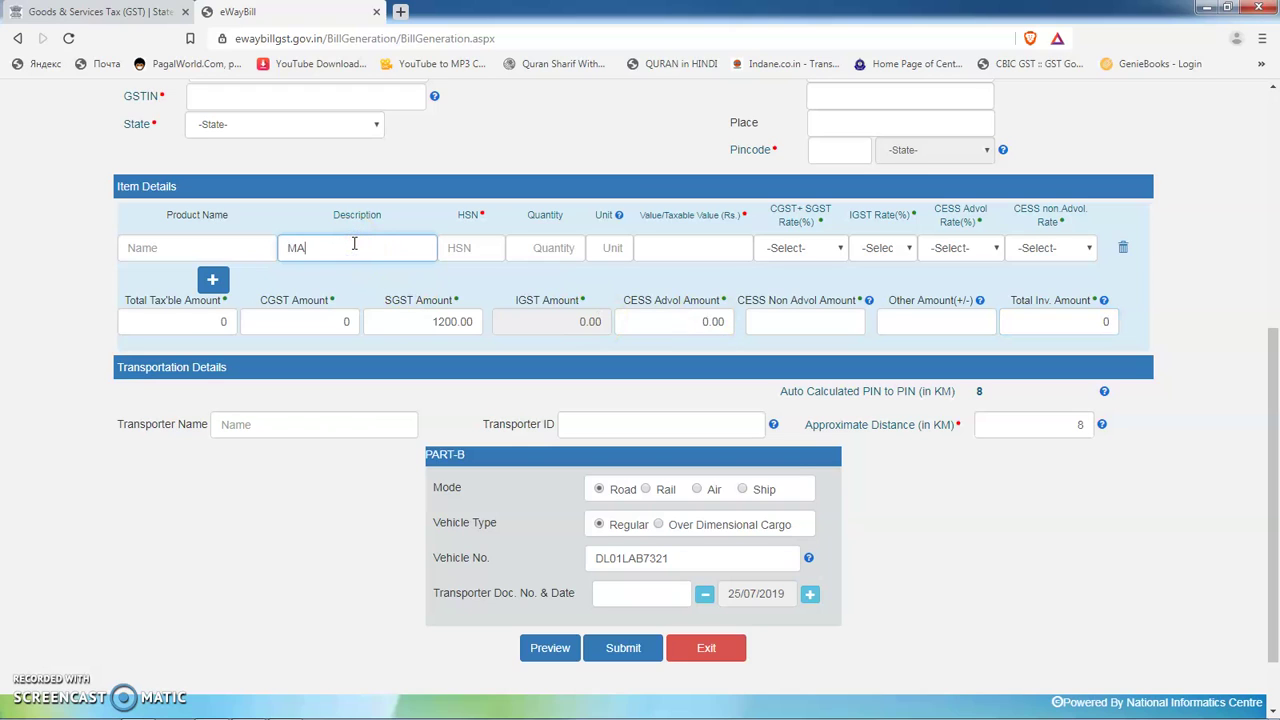
key("Tab")
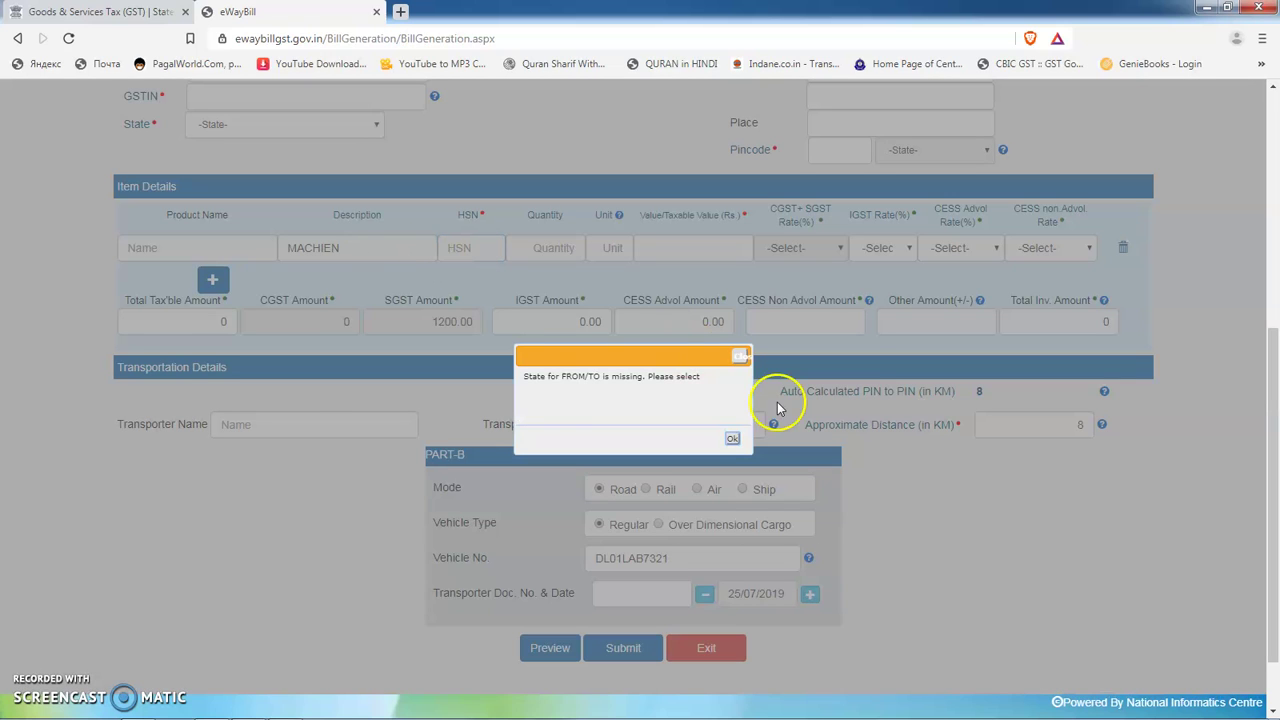
left_click(731, 439)
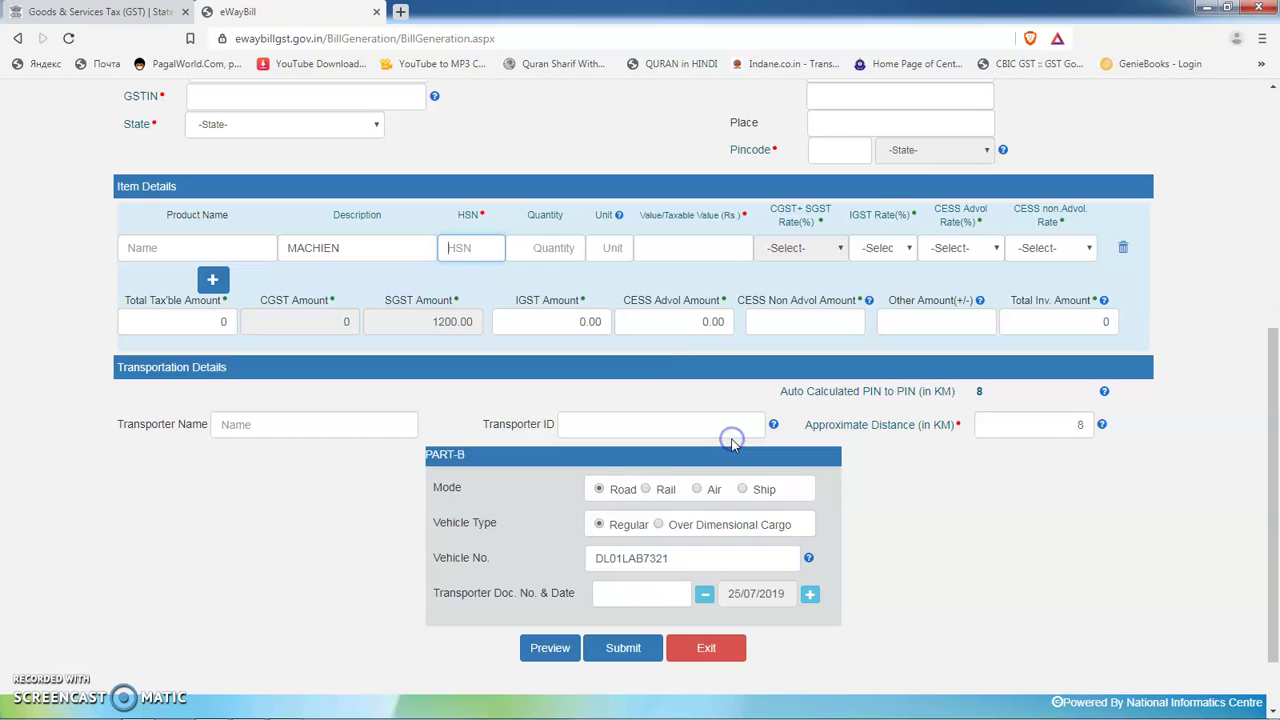
scroll(686, 351, "up", 4)
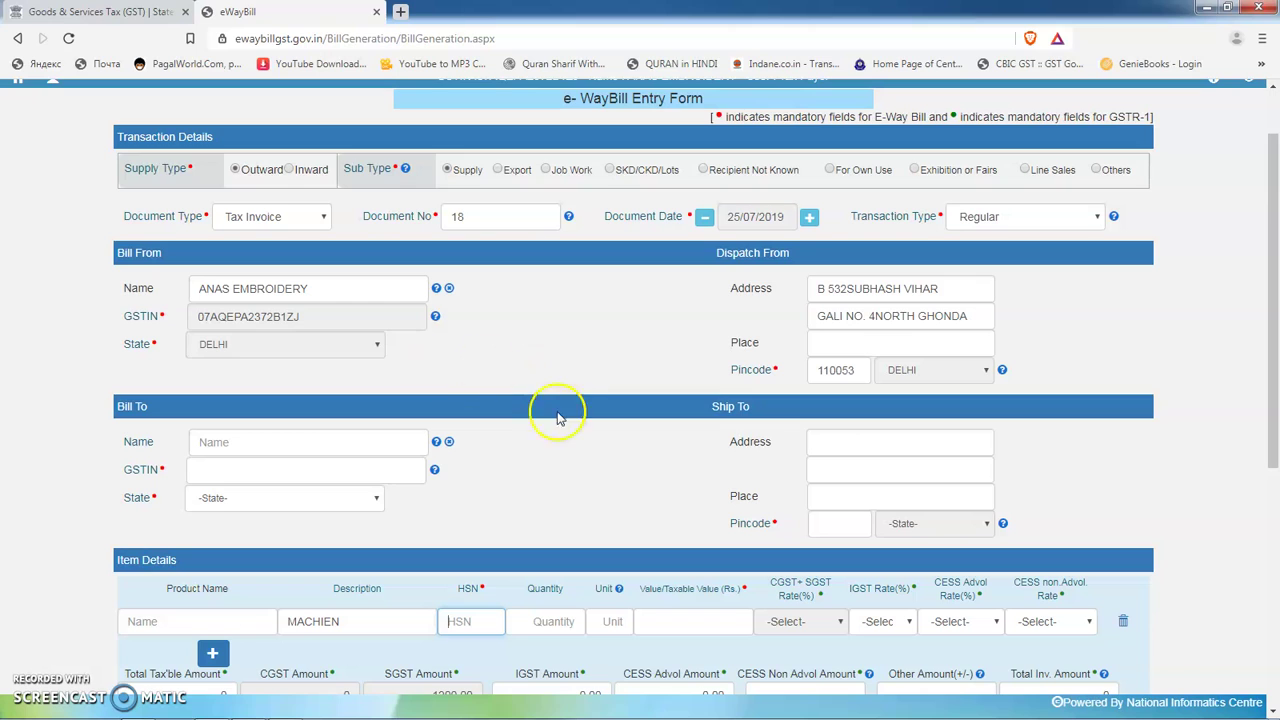
scroll(516, 392, "down", 1)
left_click(344, 394)
type("07CIWPM3997A1ZO")
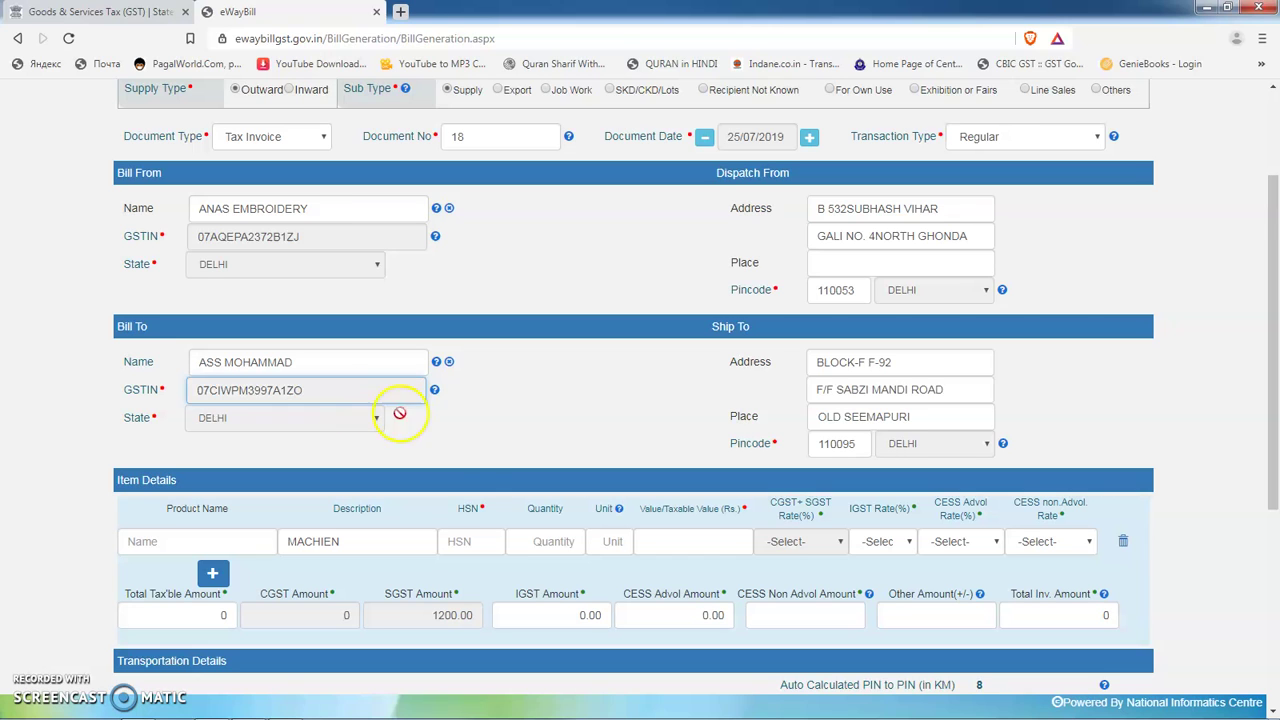
scroll(471, 429, "down", 1)
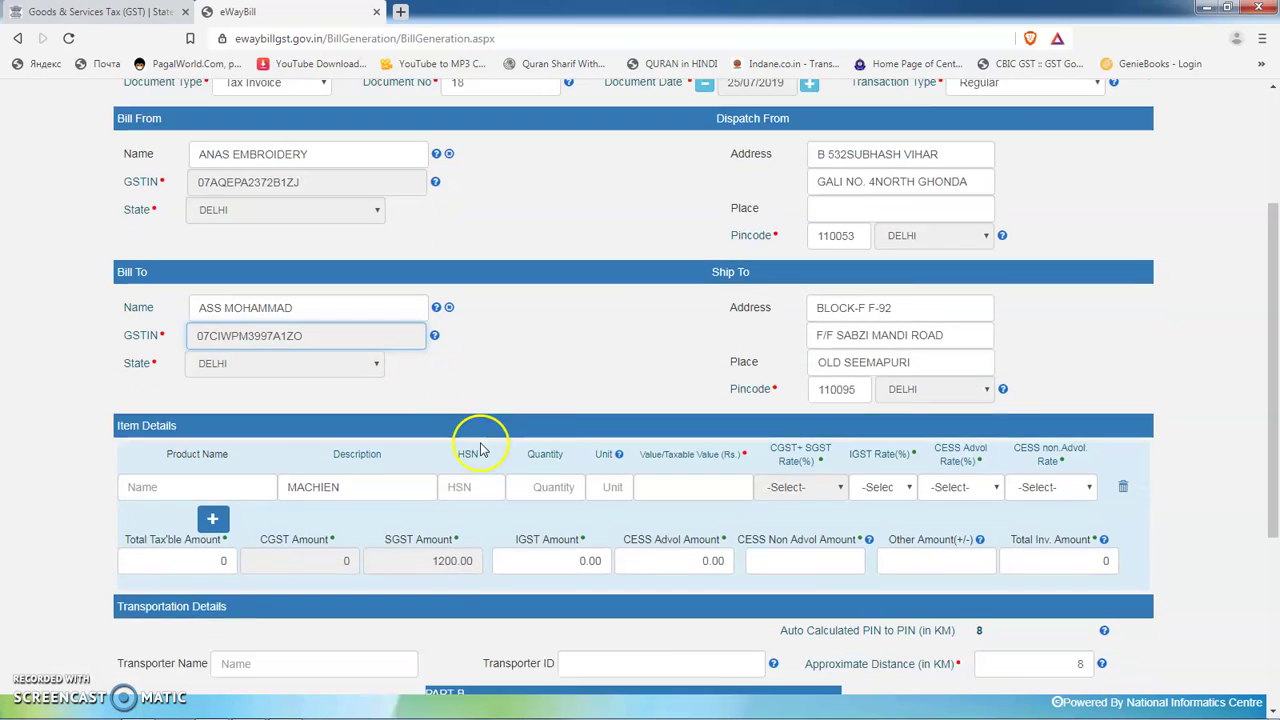
- Enter HSN 7321, quantity 10 and unit kgs for the MACHIEN item
left_click(499, 447)
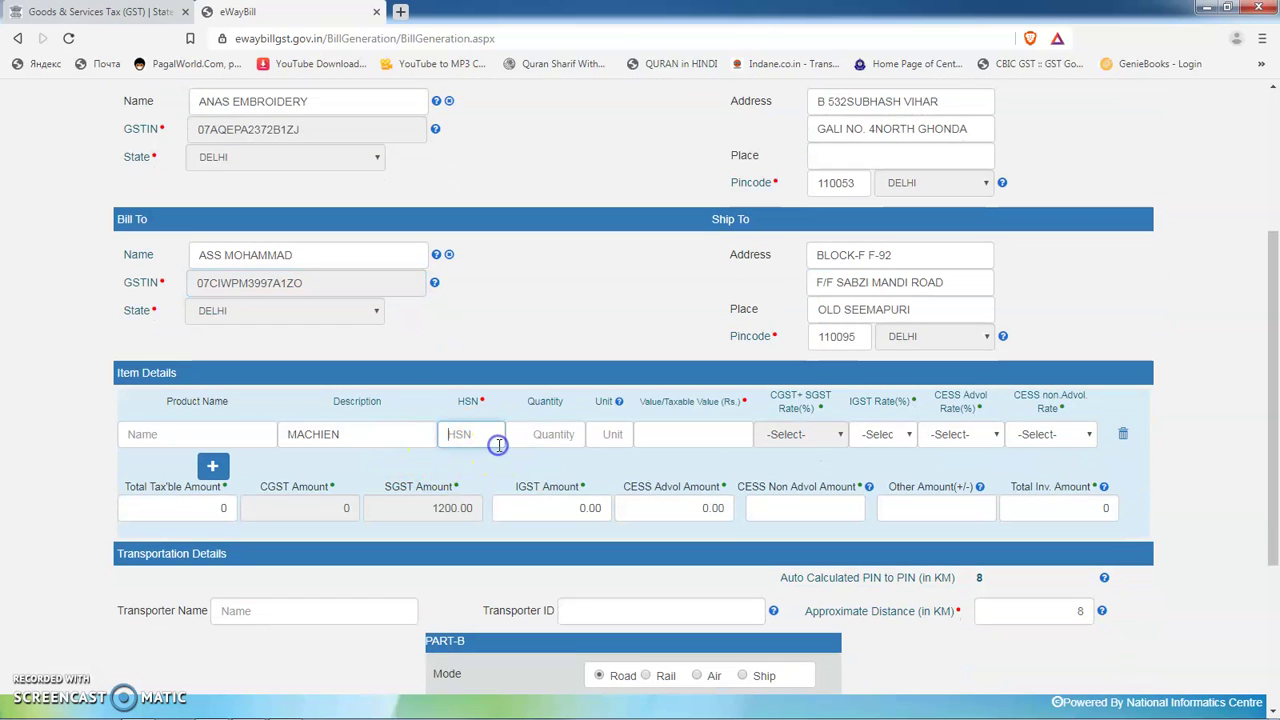
type("7321")
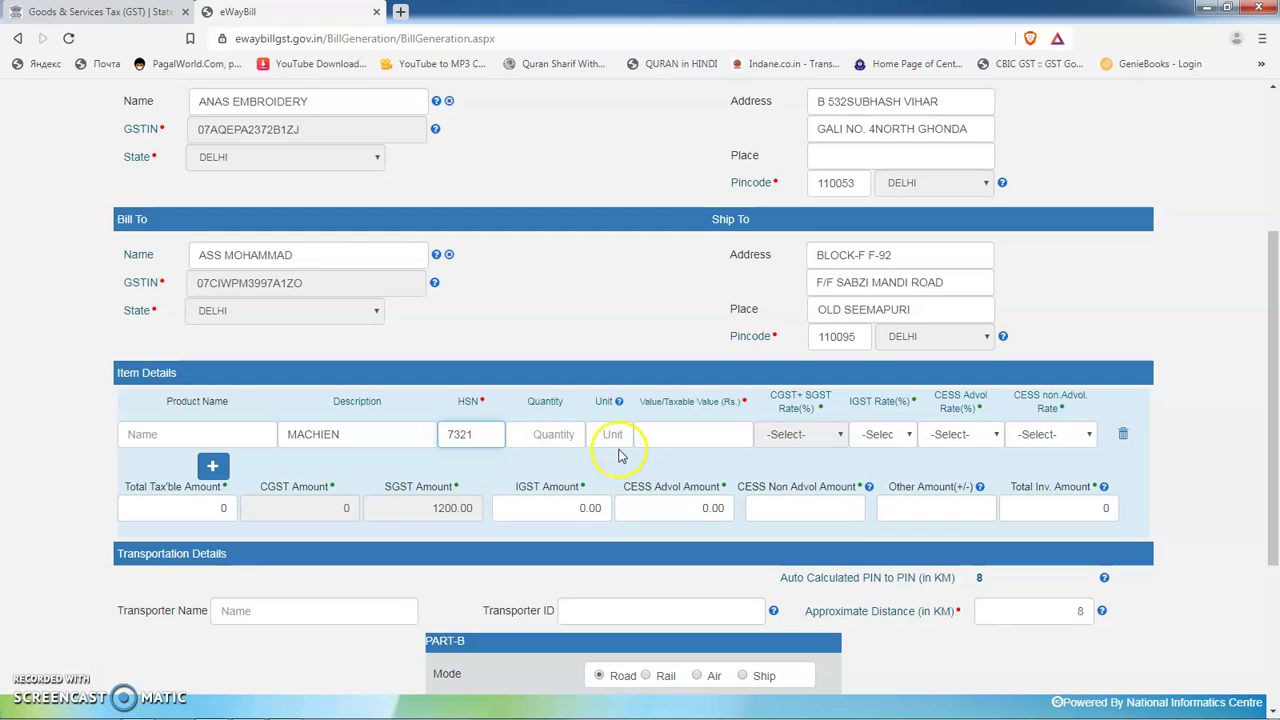
left_click(566, 437)
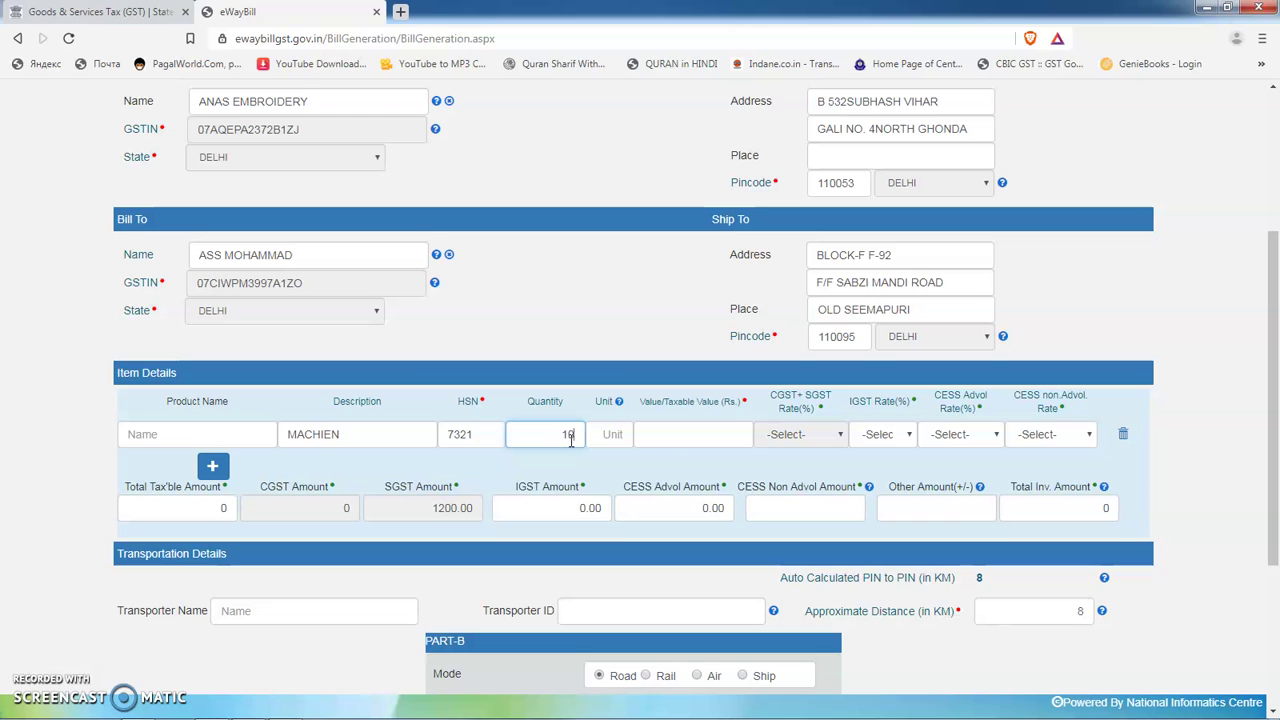
left_click(603, 434)
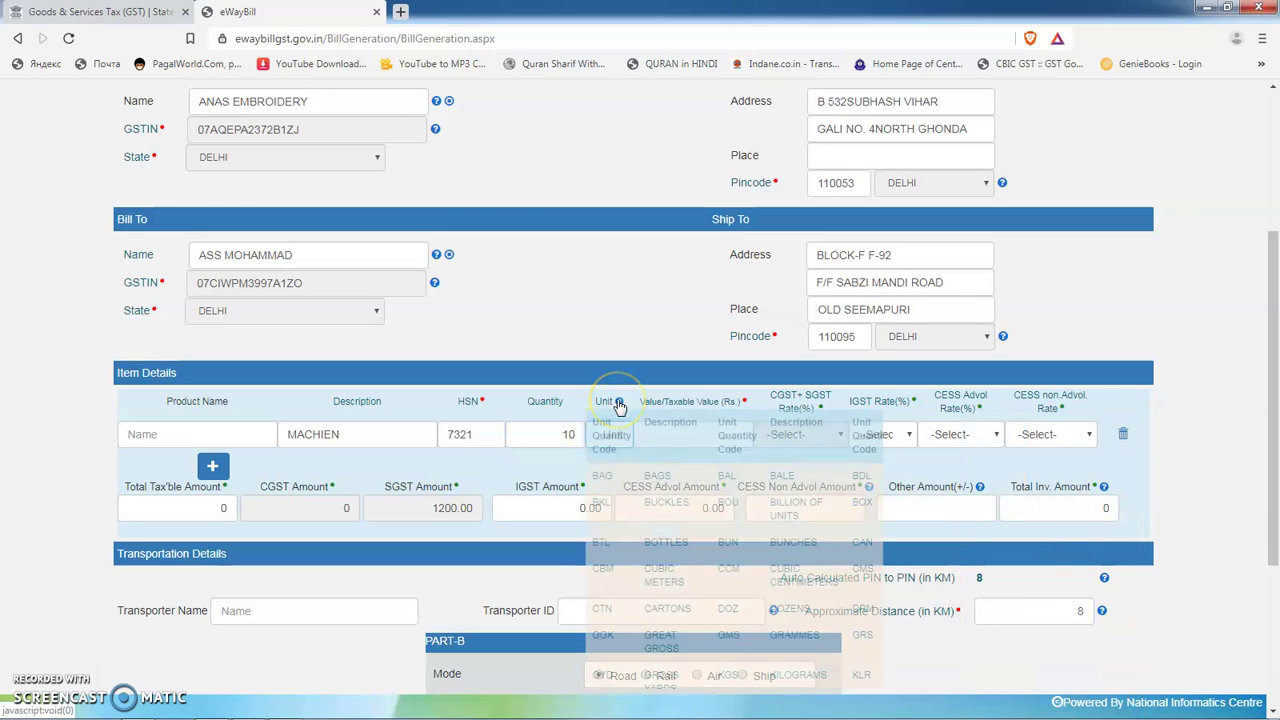
left_click(618, 402)
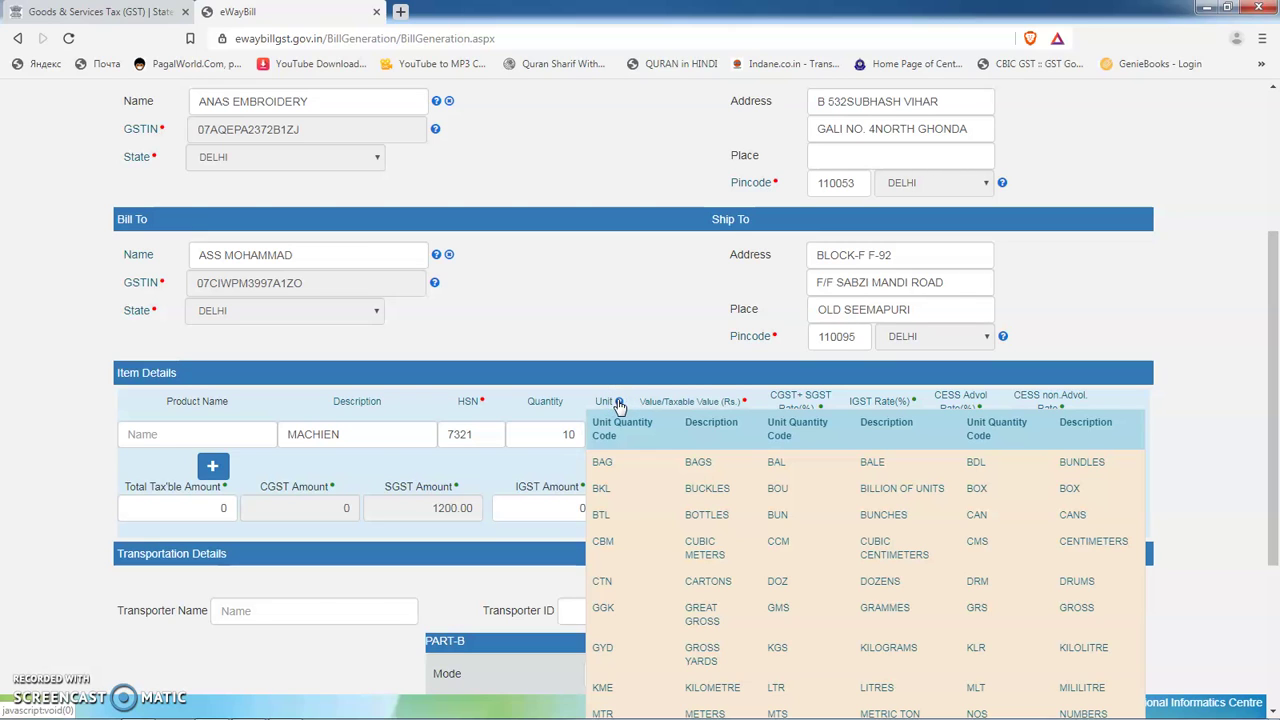
left_click(598, 427)
type("kg")
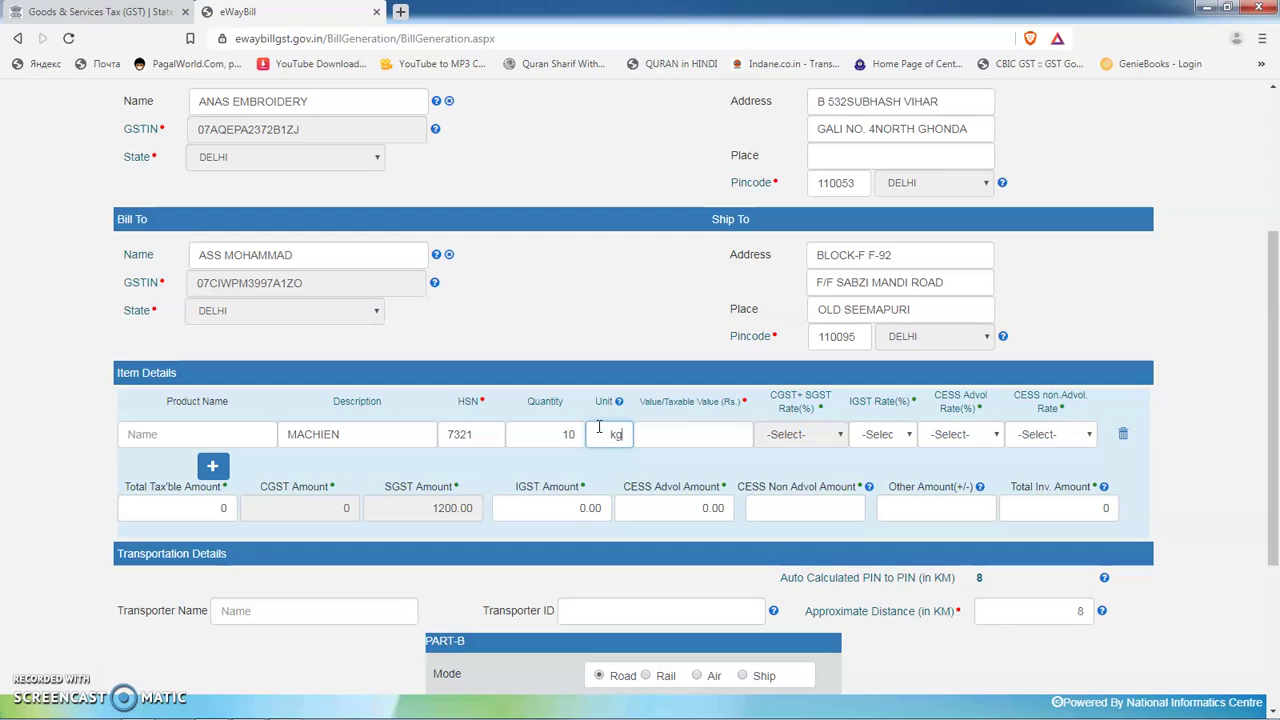
type("s")
- Set taxable value 2000 and the 9 + 9 CGST+SGST rate, totalling 2360.00
left_click(686, 435)
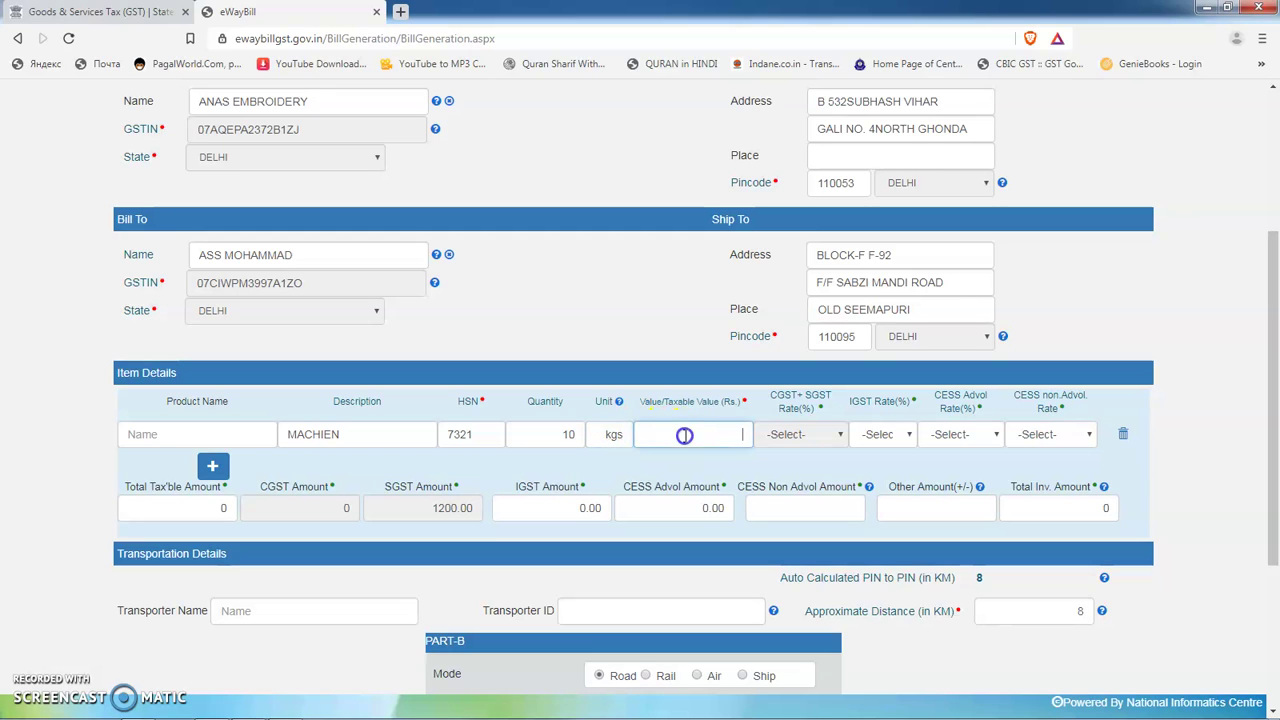
type("200000")
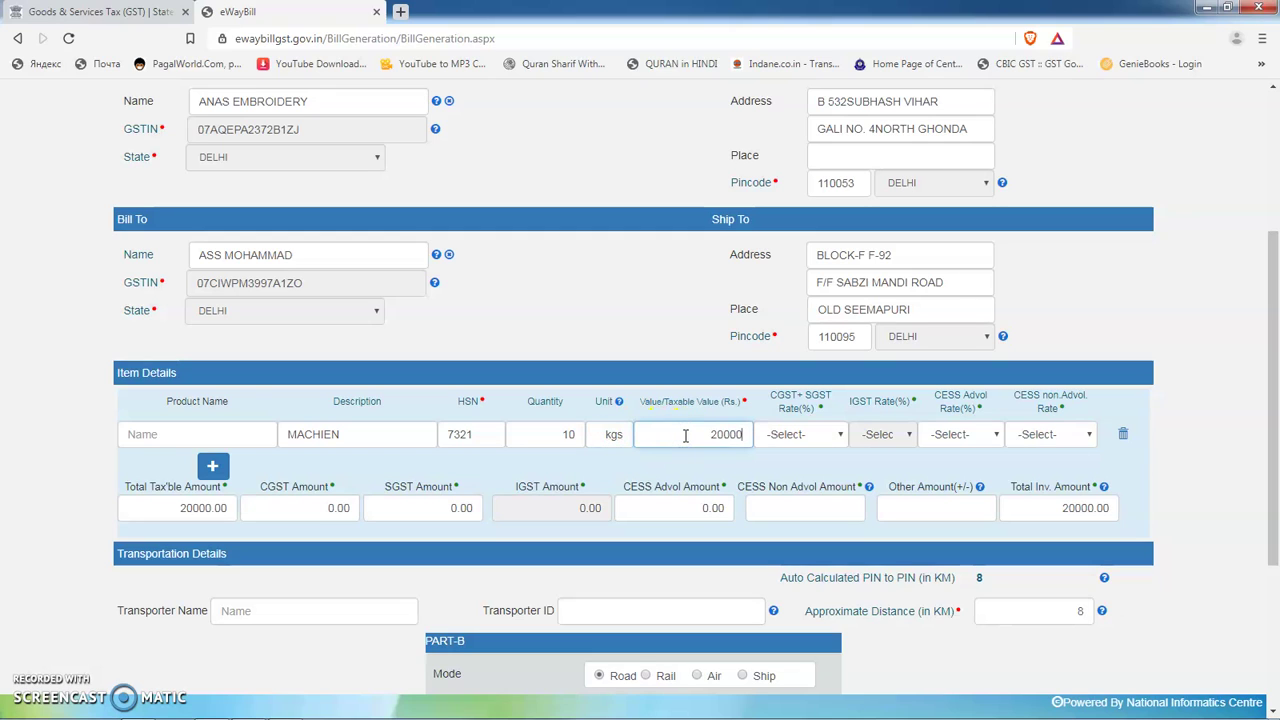
left_click(815, 440)
key("BackSpace")
key("BackSpace")
left_click(788, 436)
left_click(798, 514)
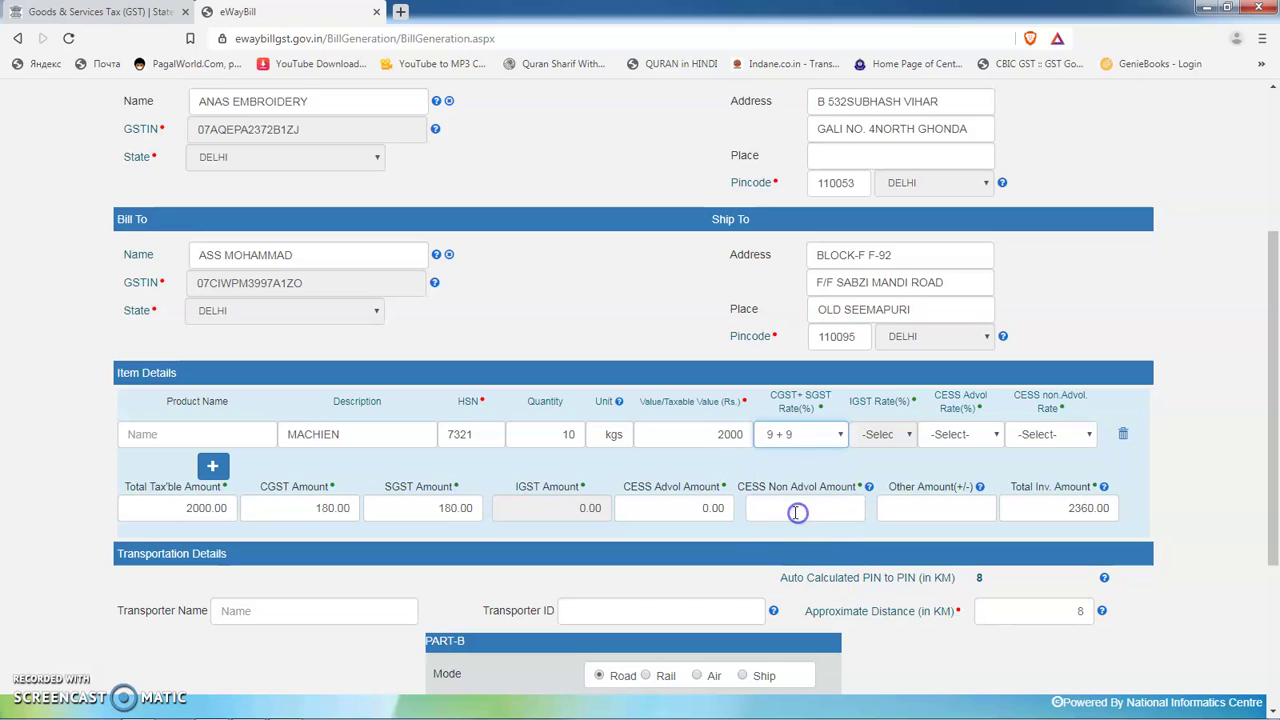
scroll(745, 468, "down", 3)
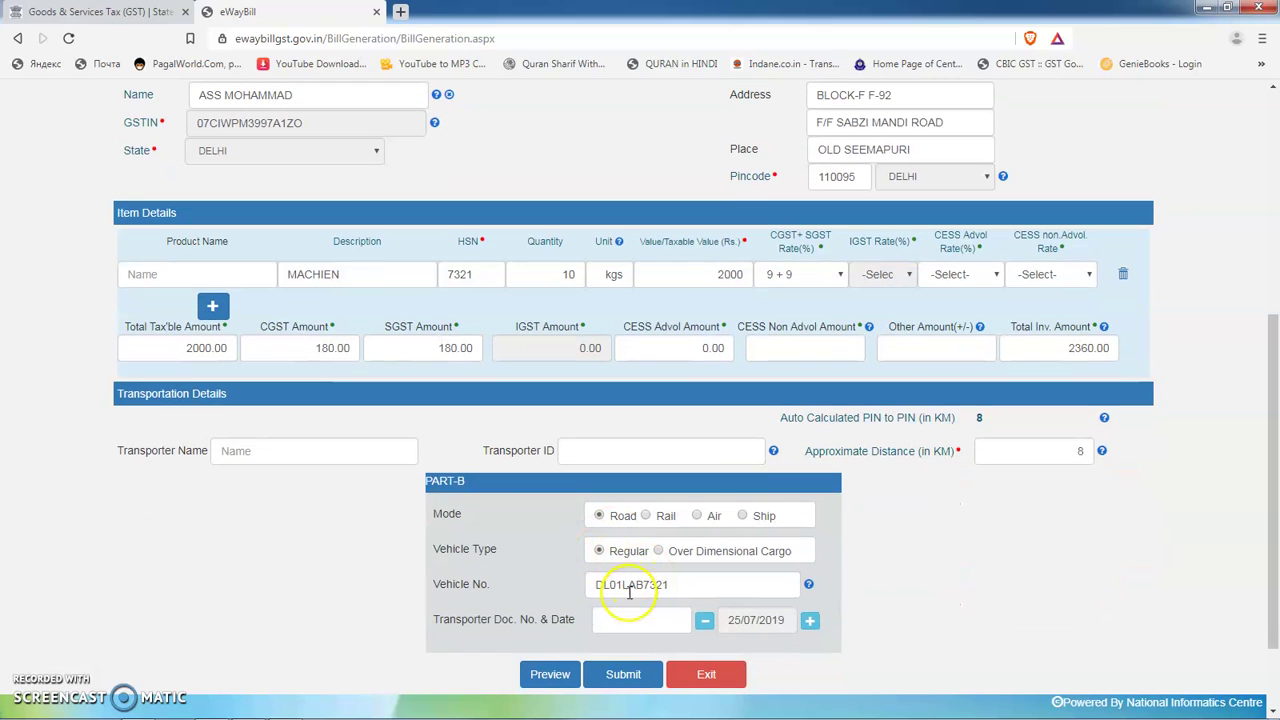
- Submit the e-Way Bill, accepting both alerts, and review the slip valid until 26/07/2019
scroll(535, 565, "down", 1)
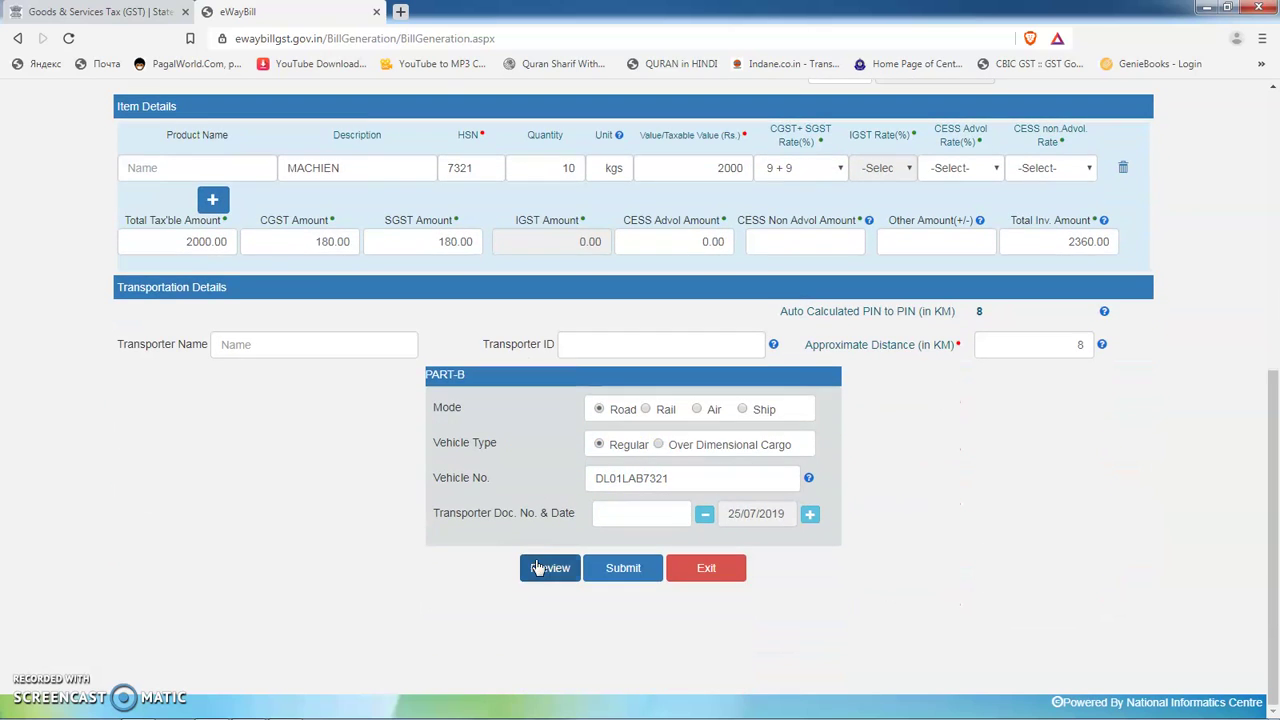
scroll(466, 423, "up", 5)
scroll(462, 424, "down", 5)
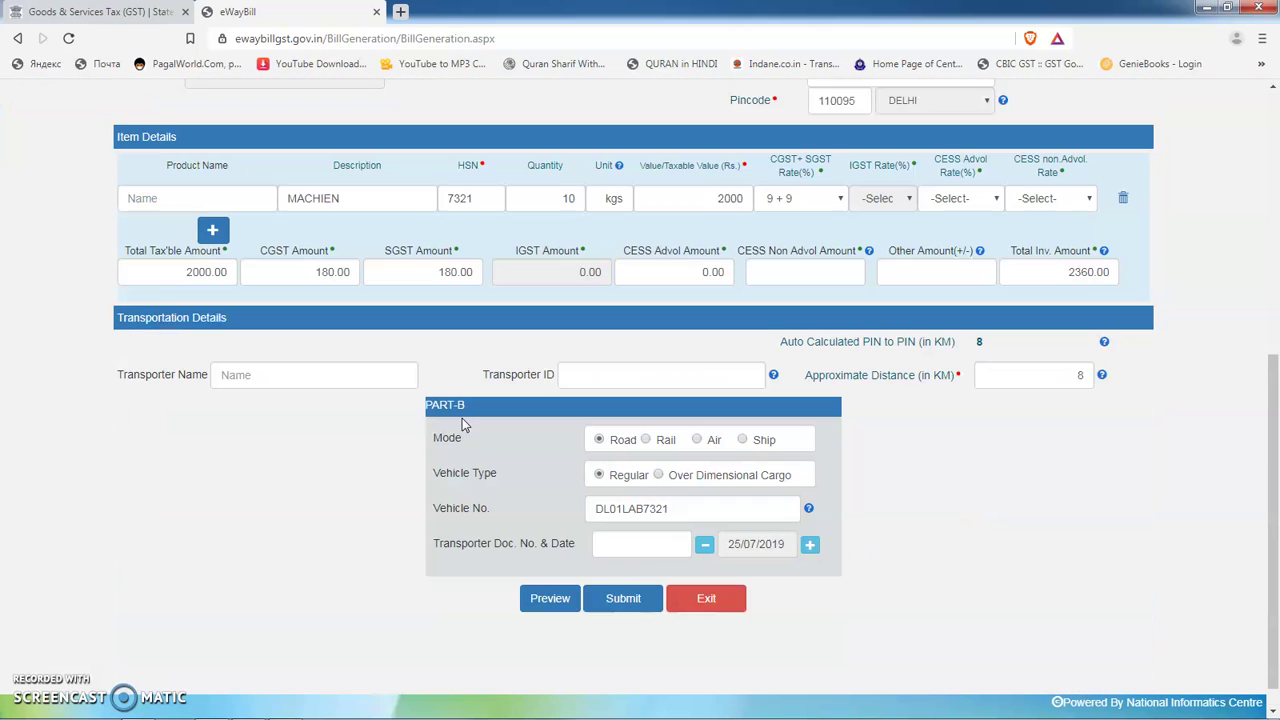
left_click(607, 570)
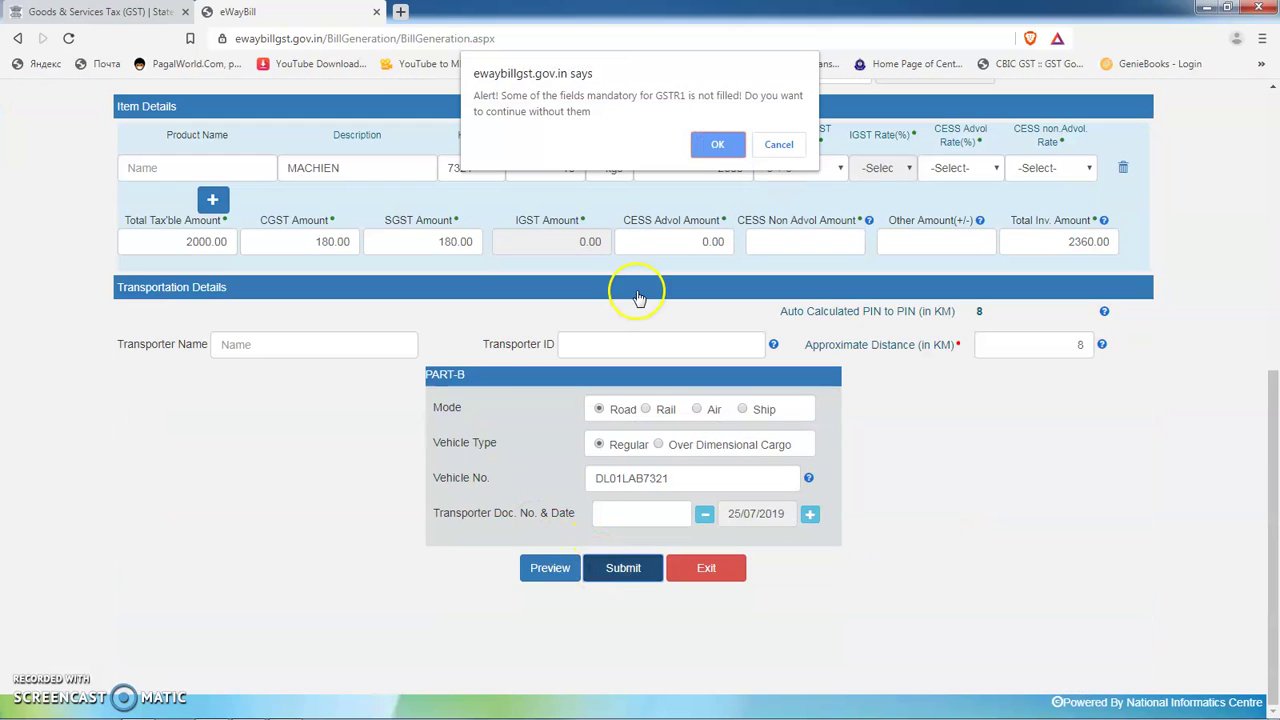
left_click(703, 144)
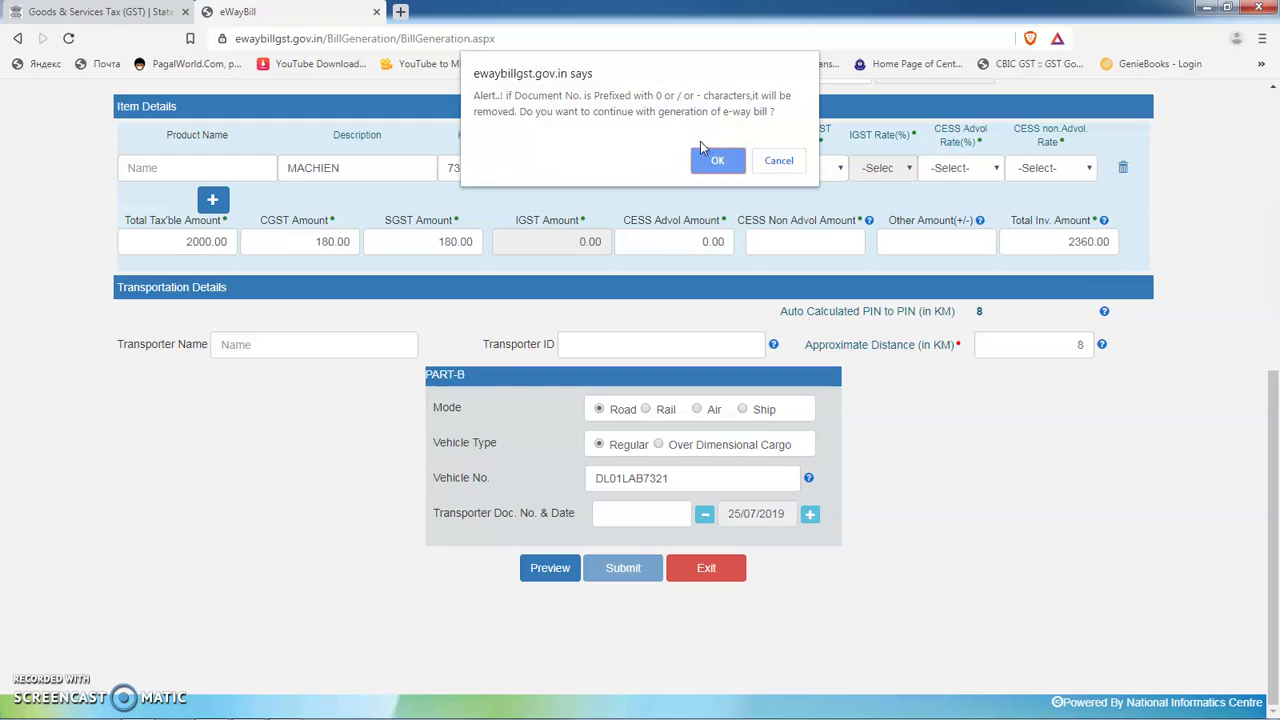
left_click(716, 157)
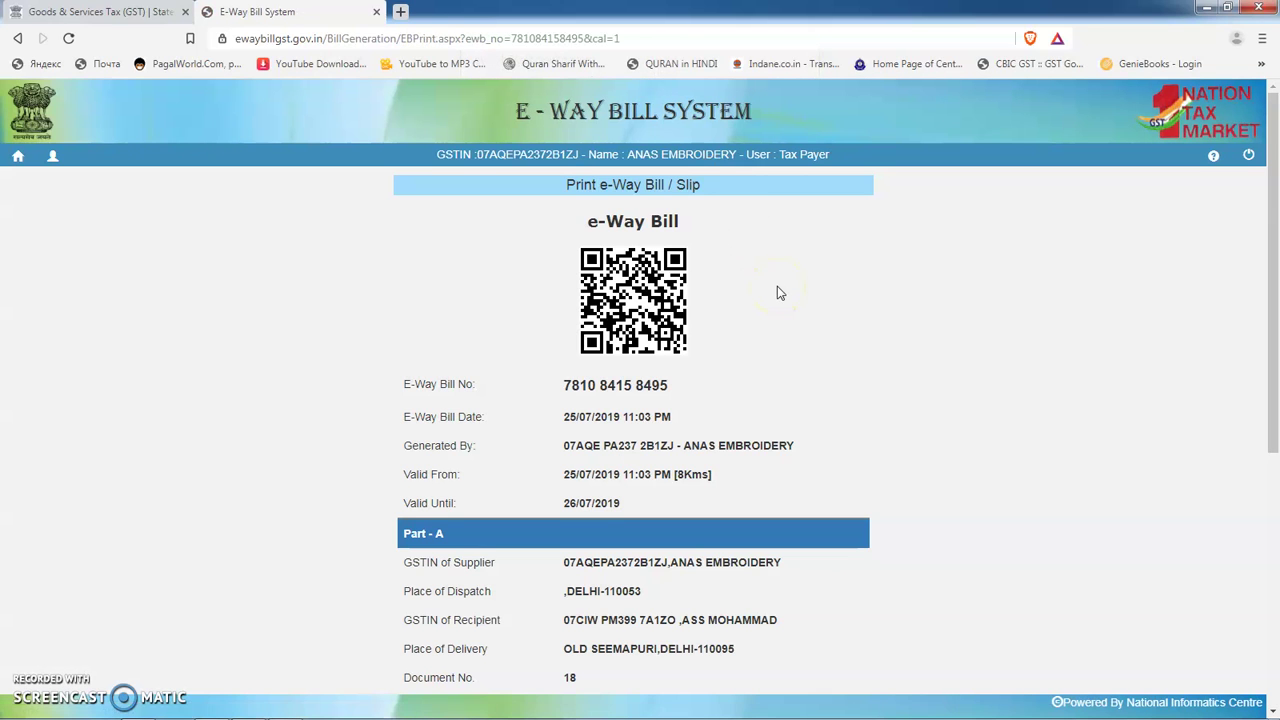
scroll(778, 290, "down", 3)
scroll(777, 290, "down", 1)
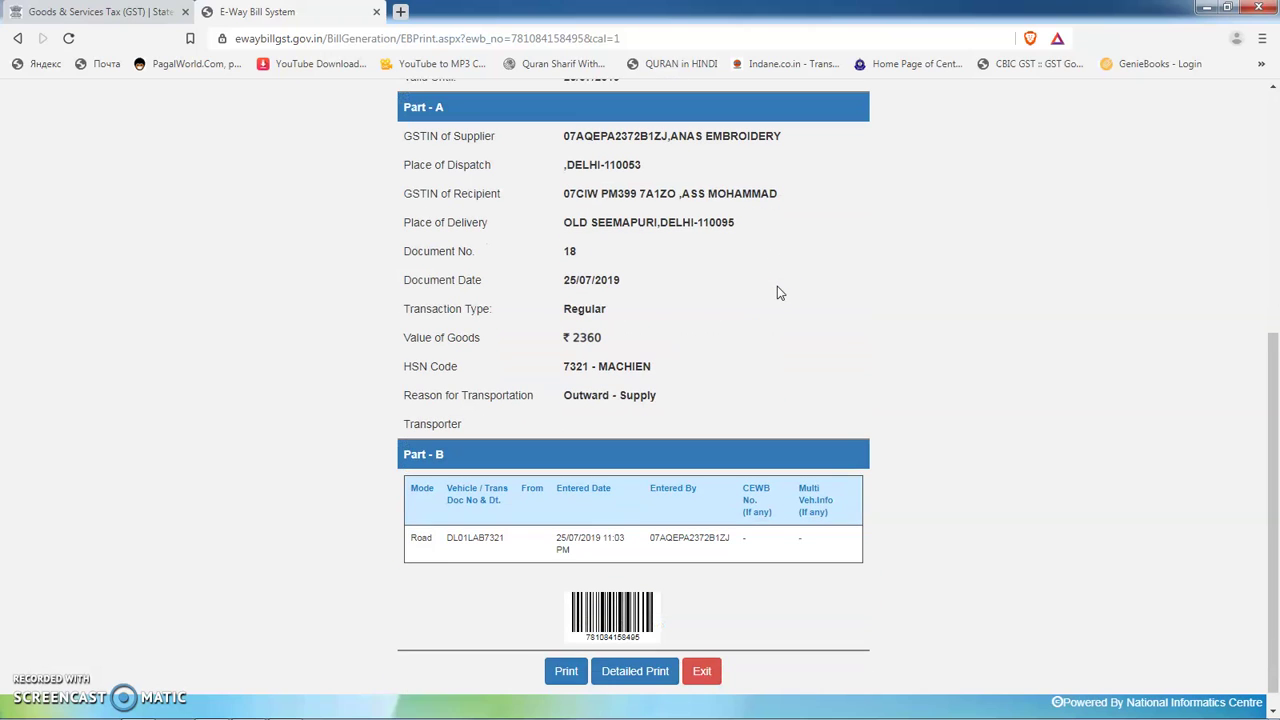
- Print the e-Way Bill to PDF, saving it as 'E-Way Bill System' on the Desktop
left_click(566, 671)
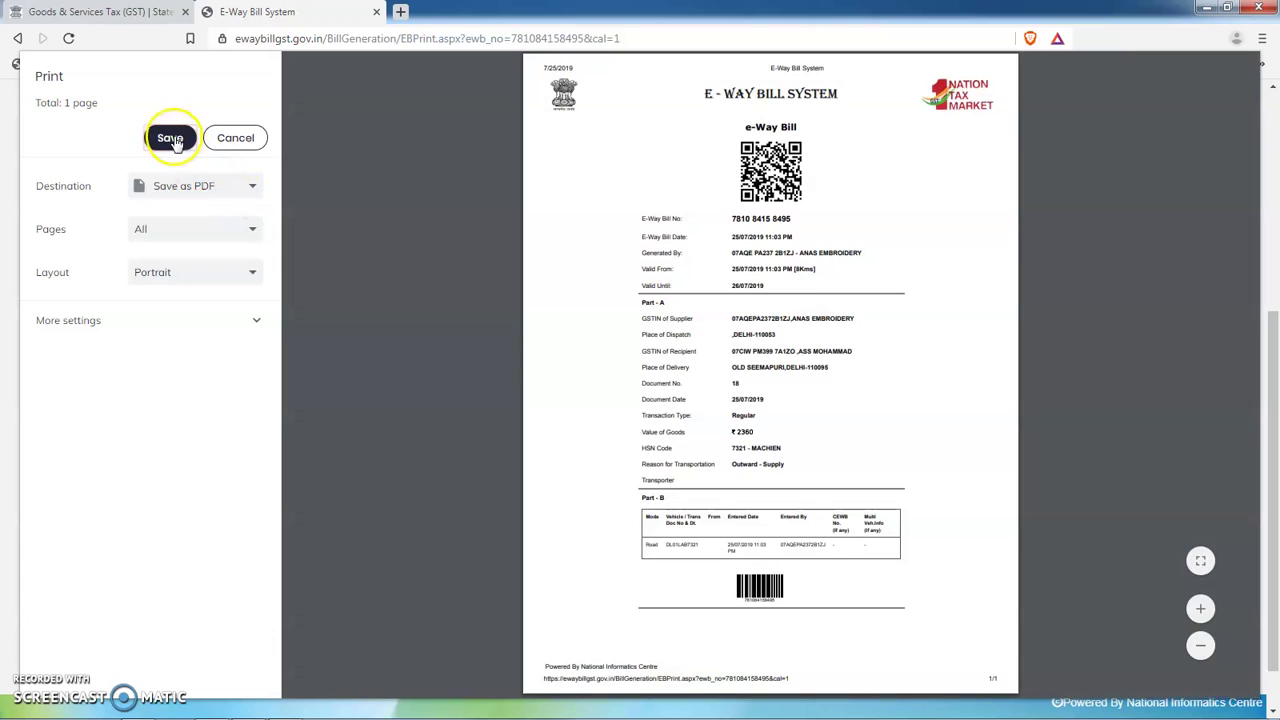
left_click(172, 138)
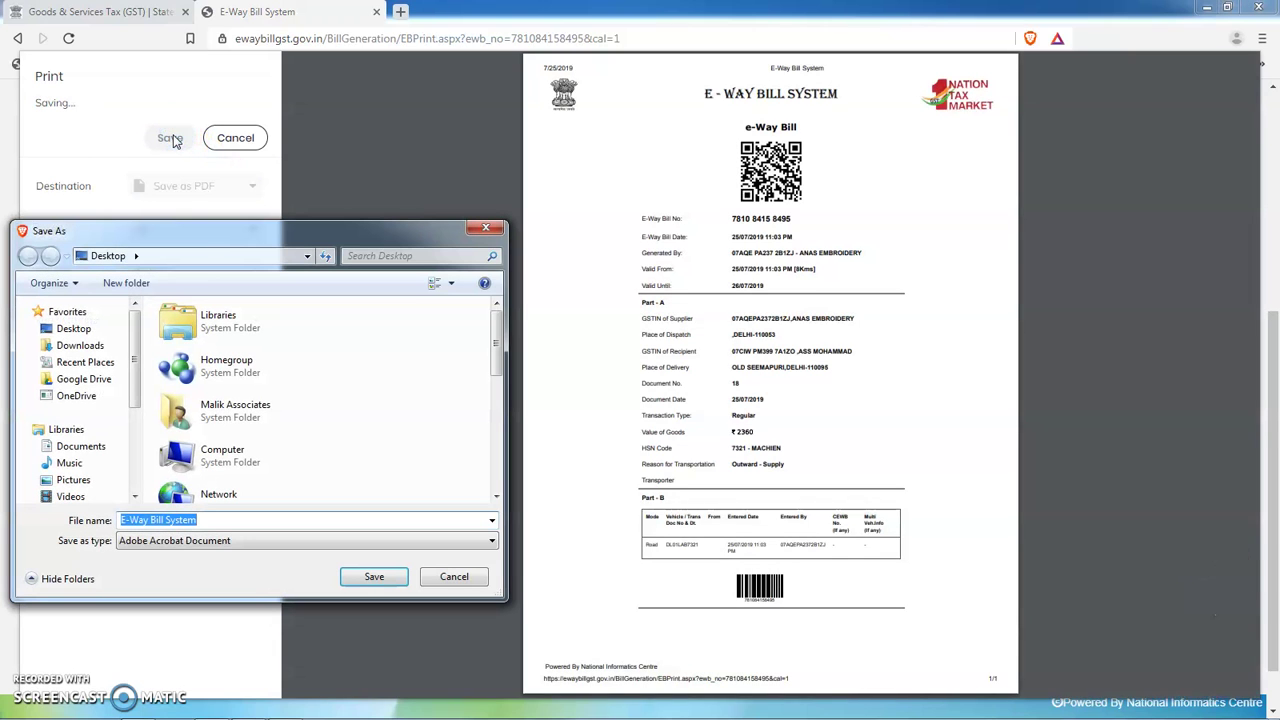
left_click(99, 331)
left_click(373, 576)
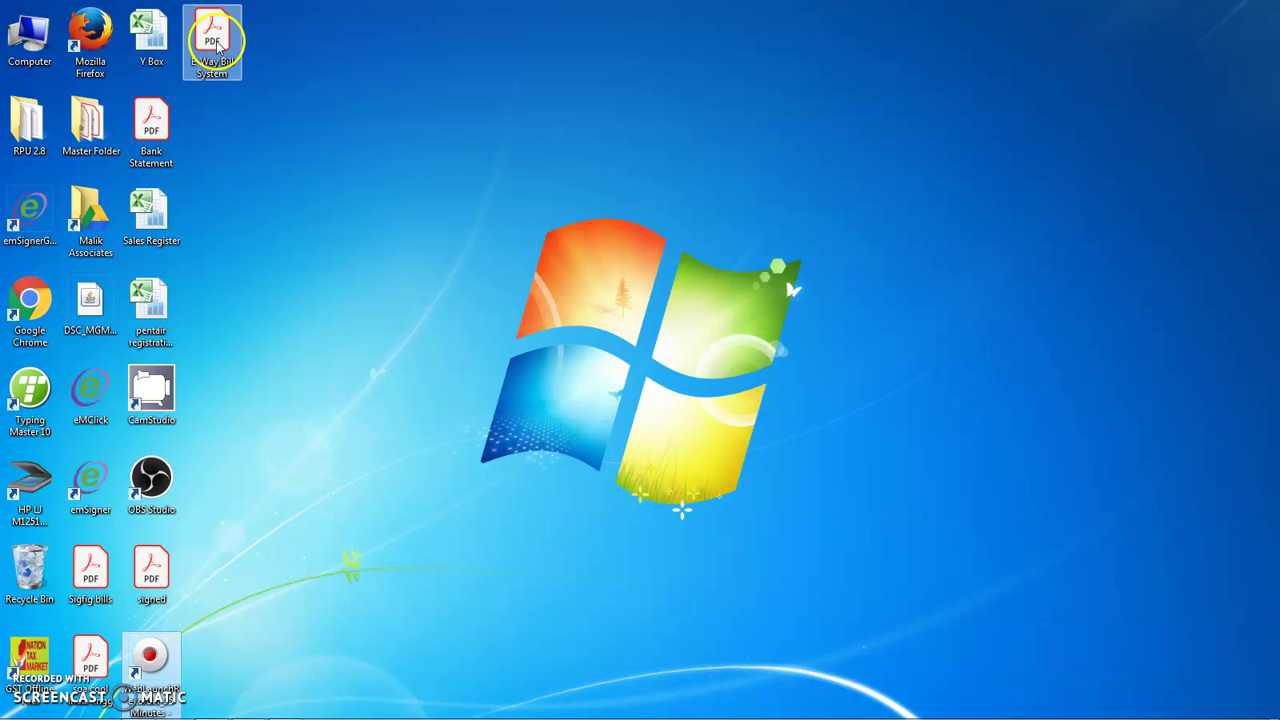
double_click(218, 44)
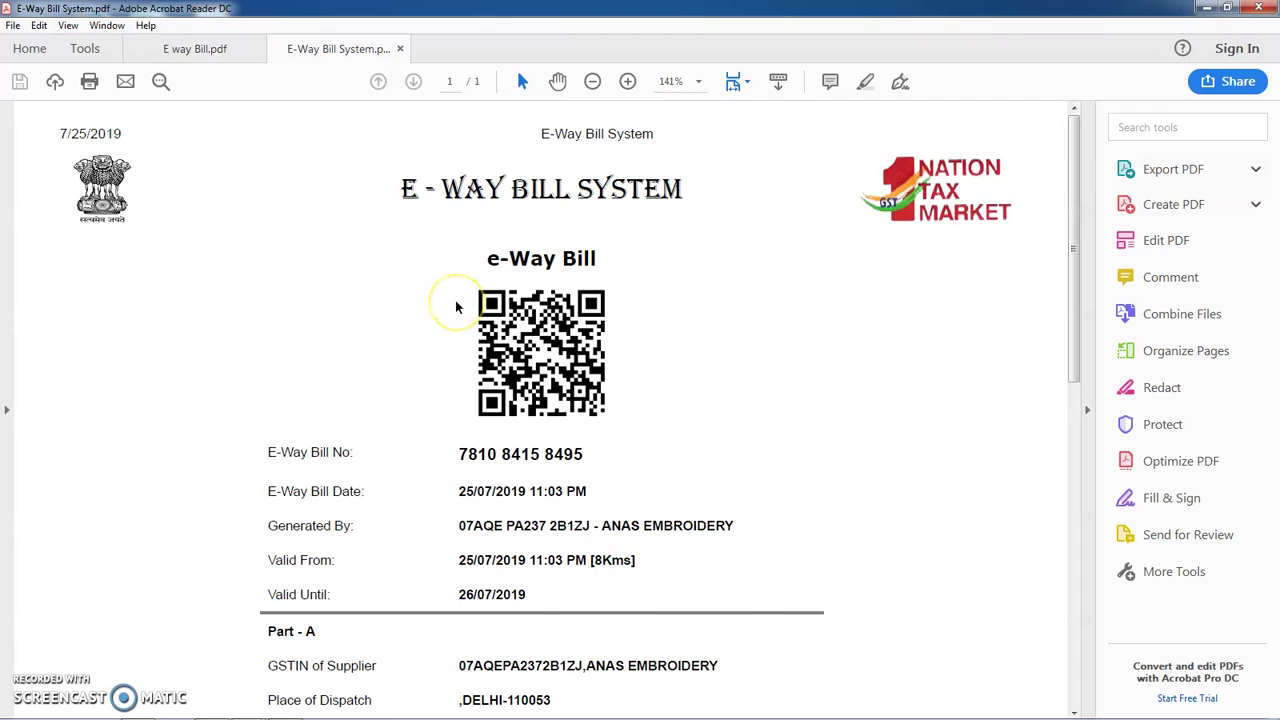
key("ctrl+h")
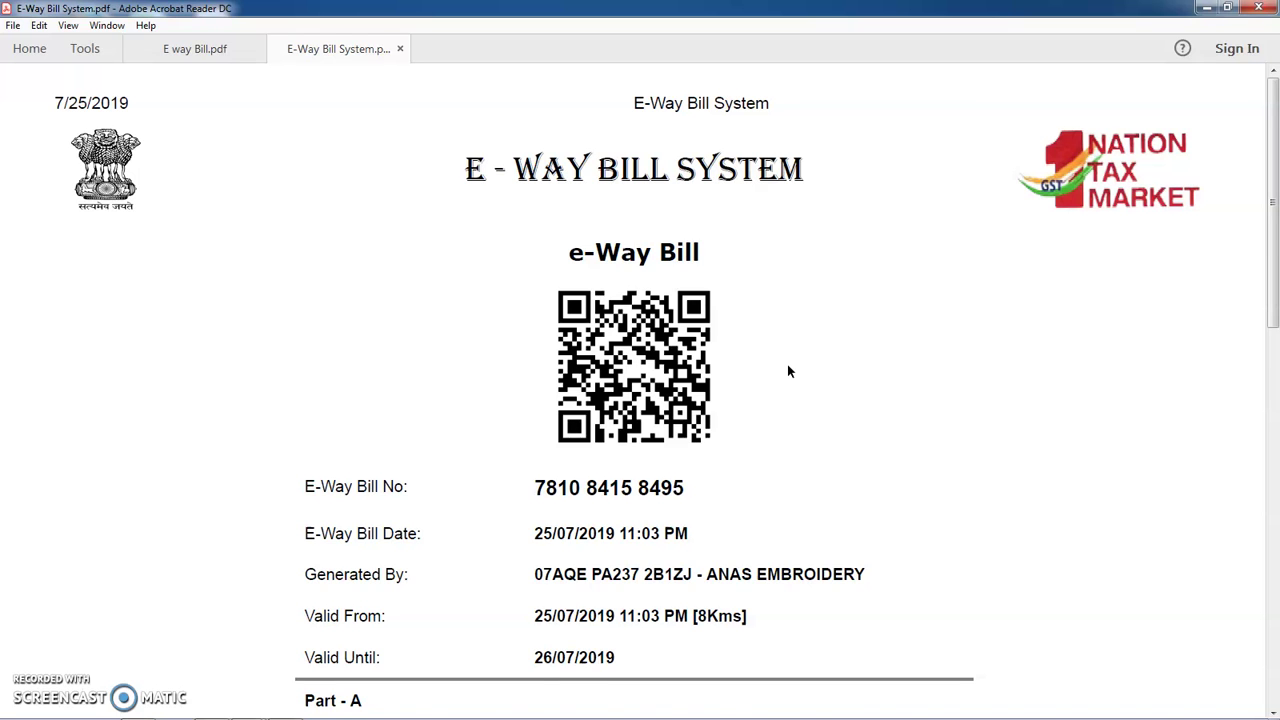
scroll(787, 371, "down", 3)
scroll(787, 371, "down", 5)
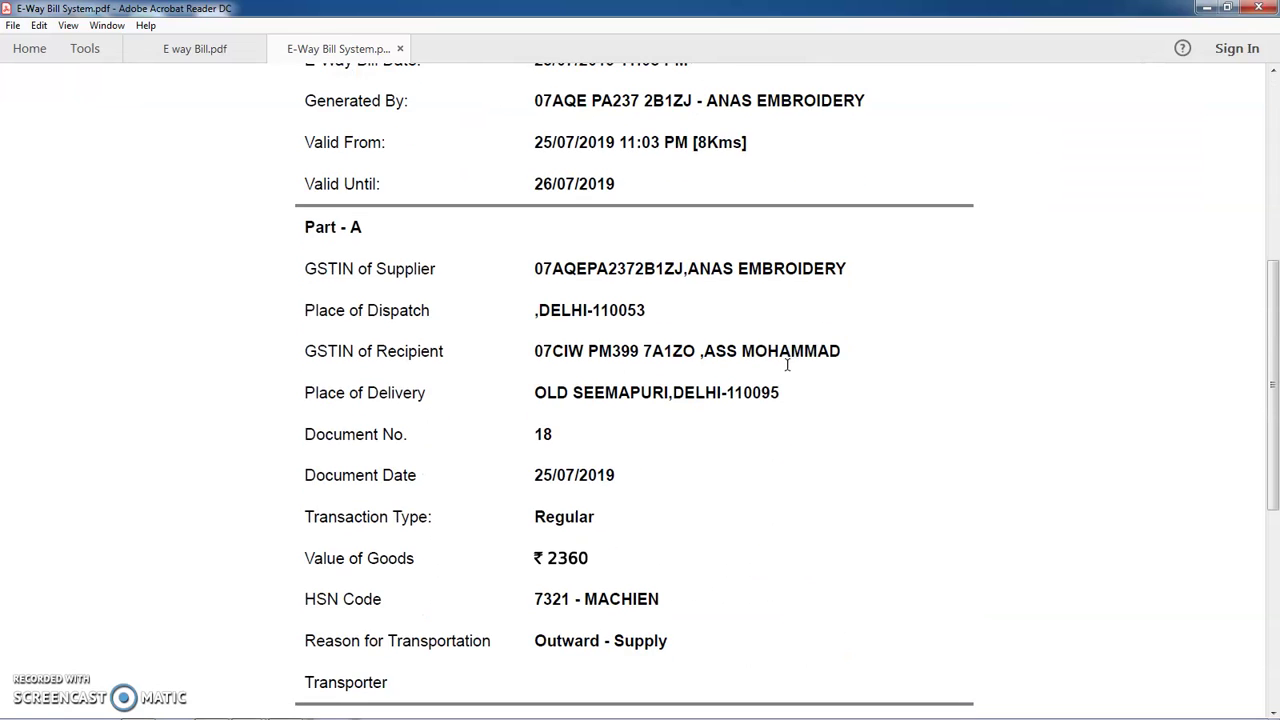
scroll(571, 378, "down", 3)
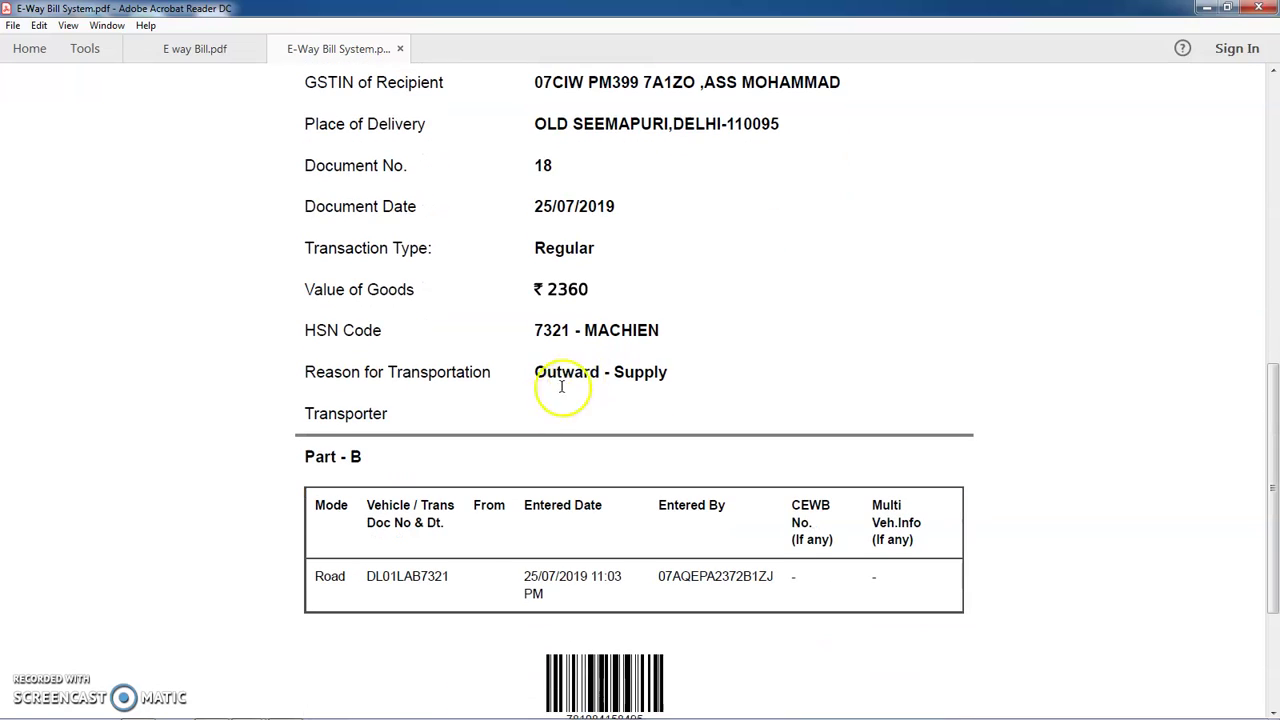
scroll(787, 615, "up", 1)
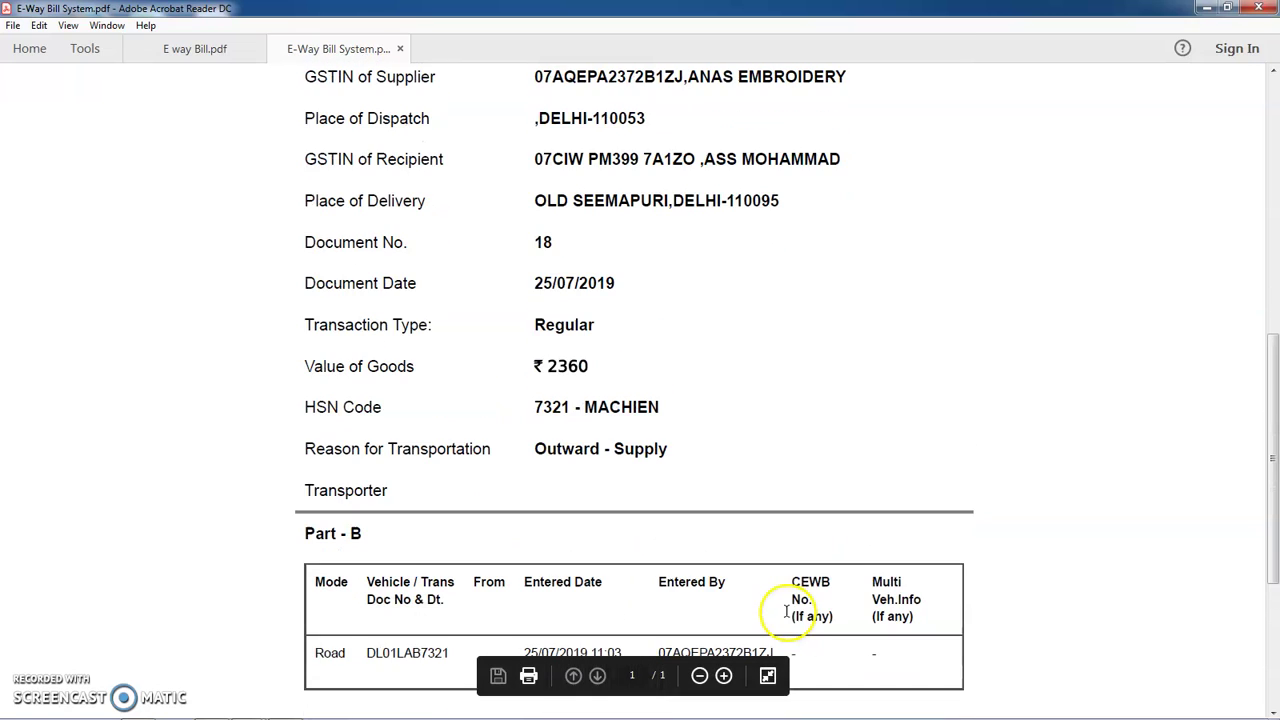
scroll(790, 539, "up", 1)
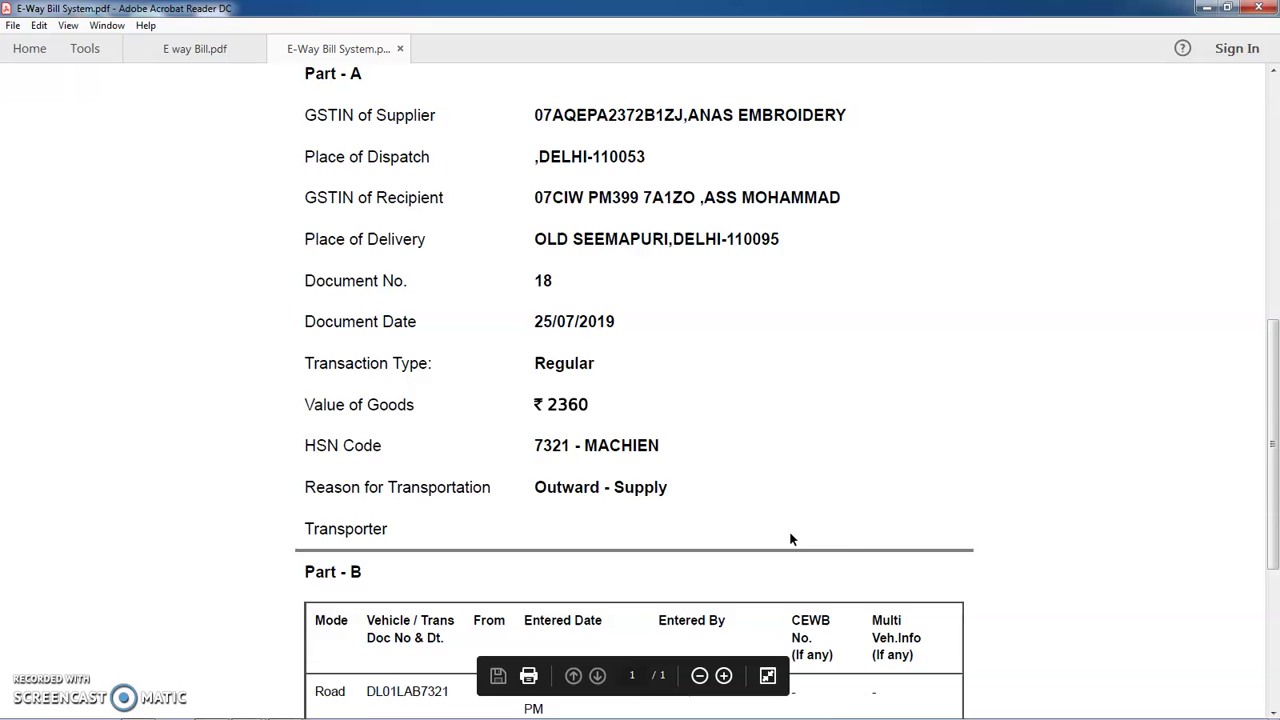
scroll(790, 539, "up", 1)
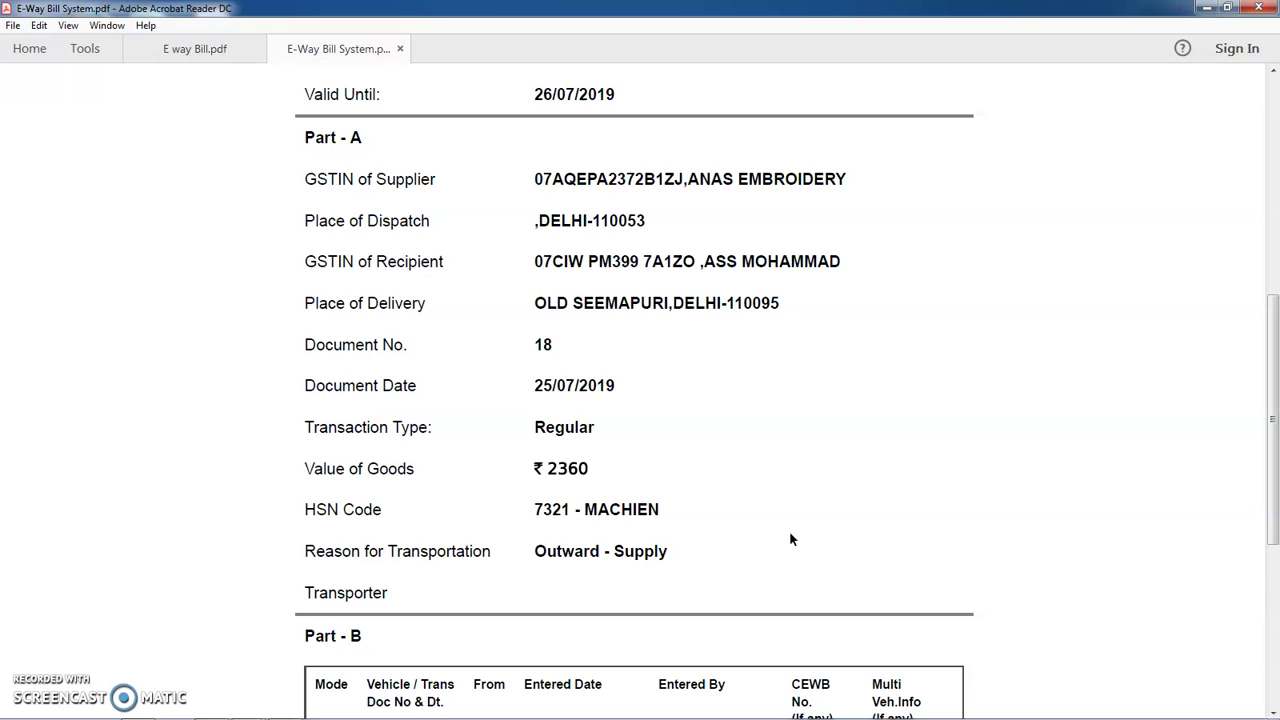
scroll(790, 539, "down", 2)
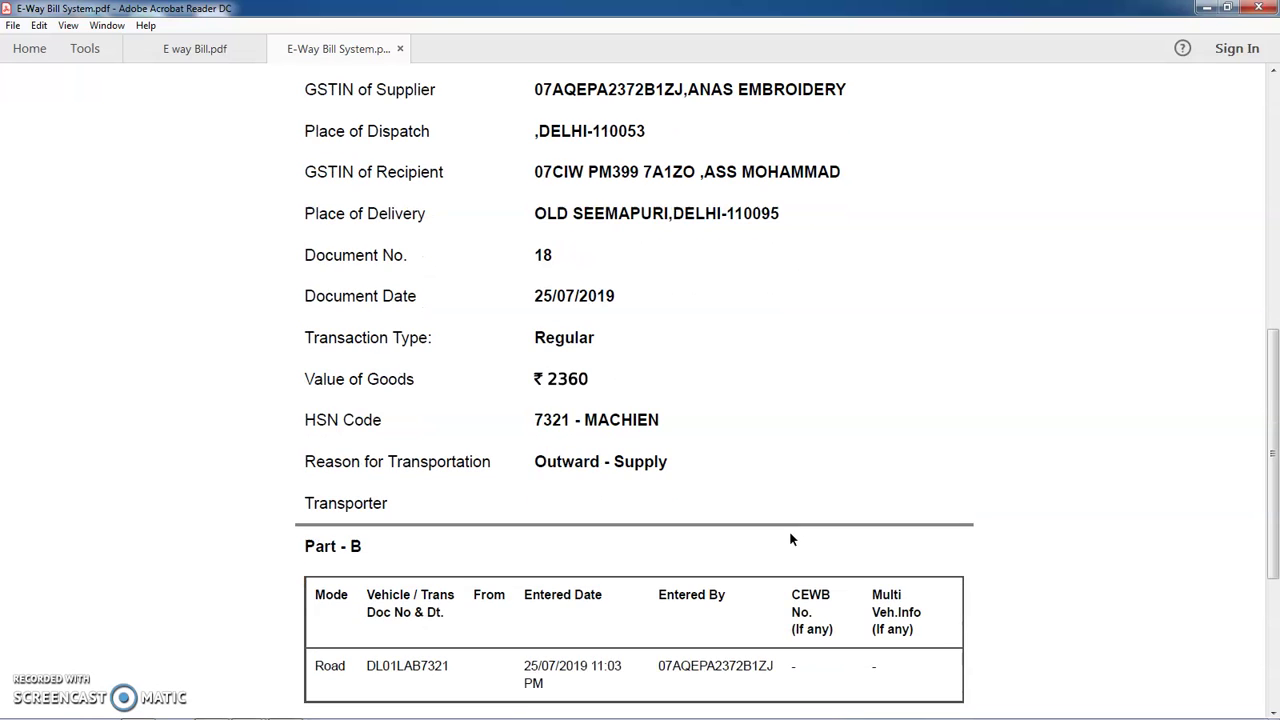
left_click(497, 596)
left_click(577, 416)
scroll(576, 415, "up", 3)
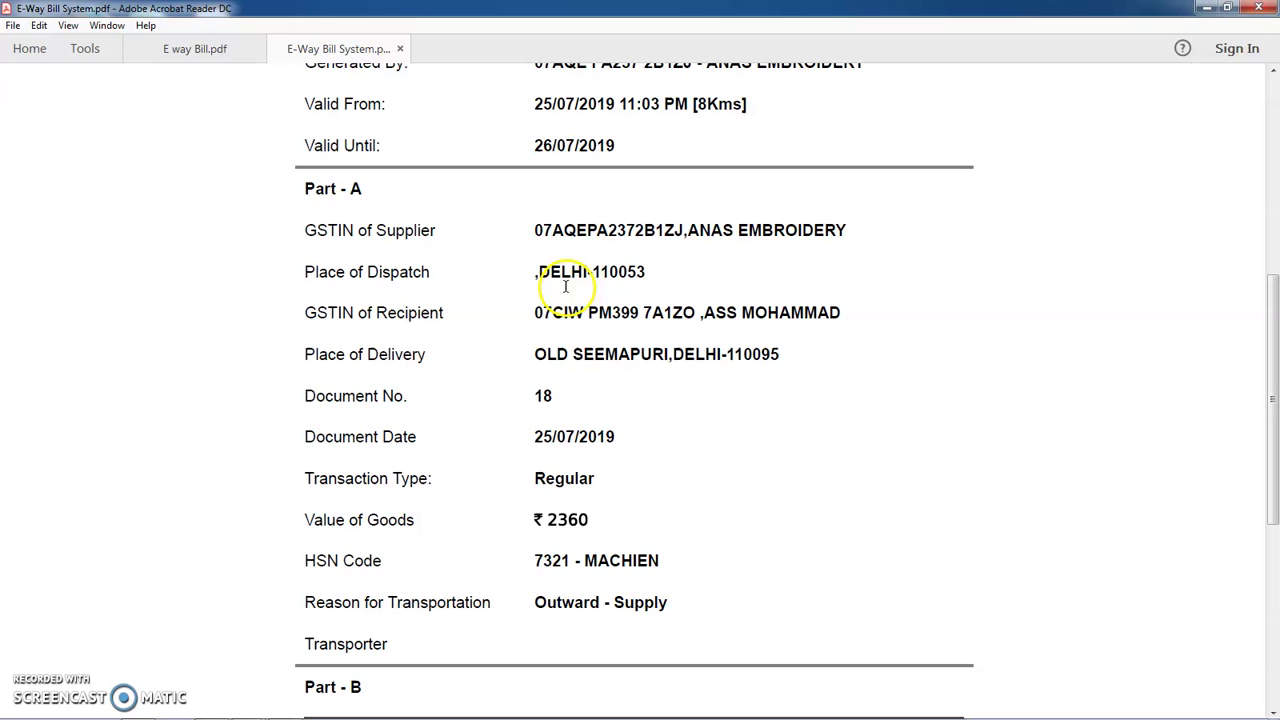
scroll(580, 295, "down", 4)
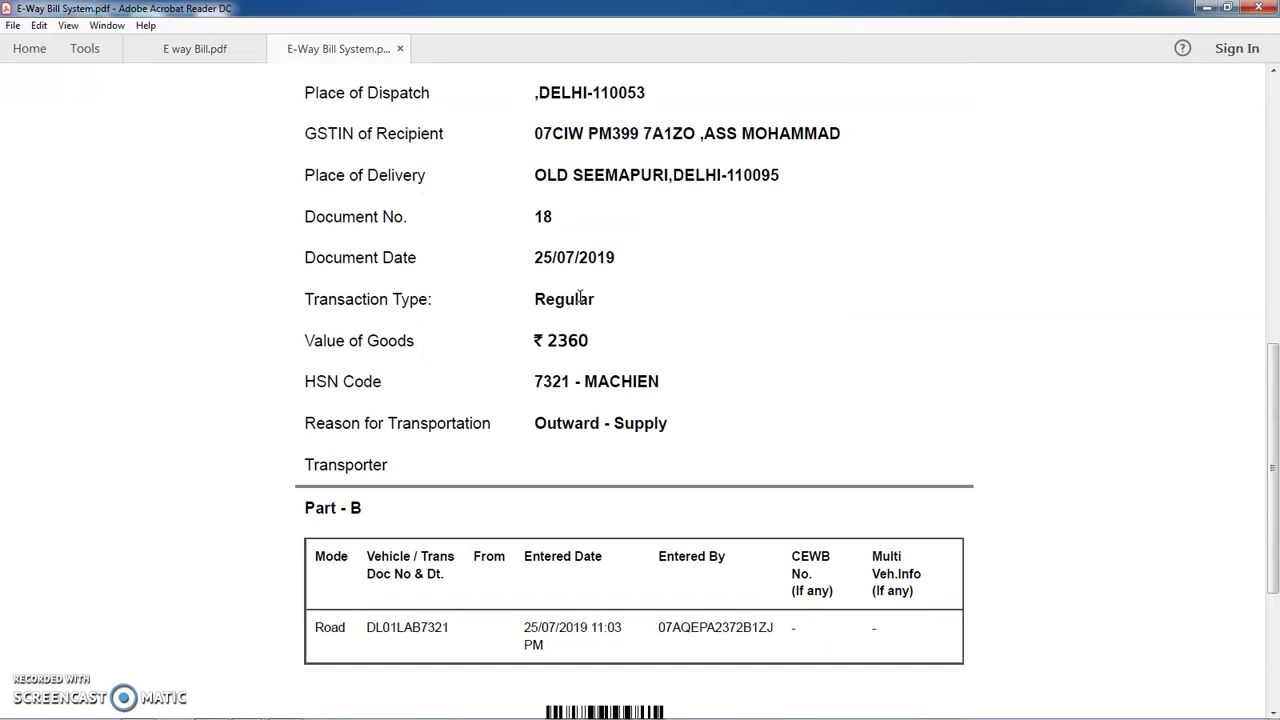
scroll(580, 296, "down", 6)
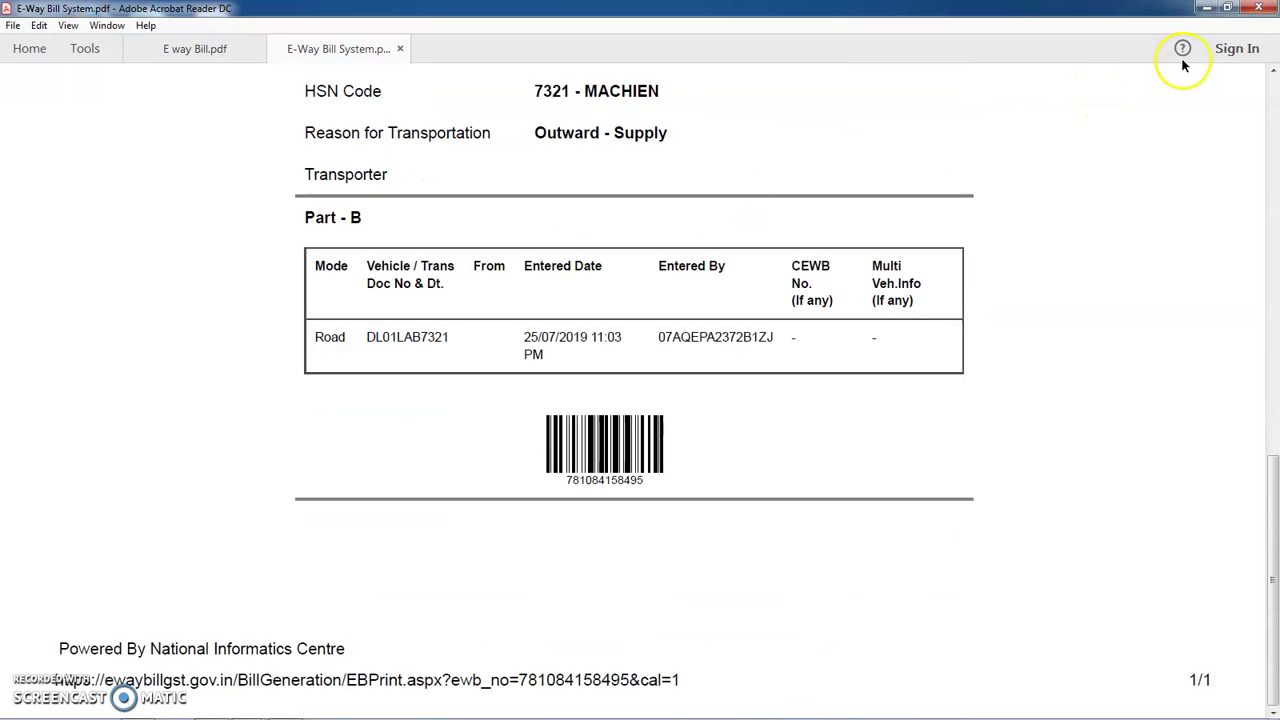
left_click(1259, 7)
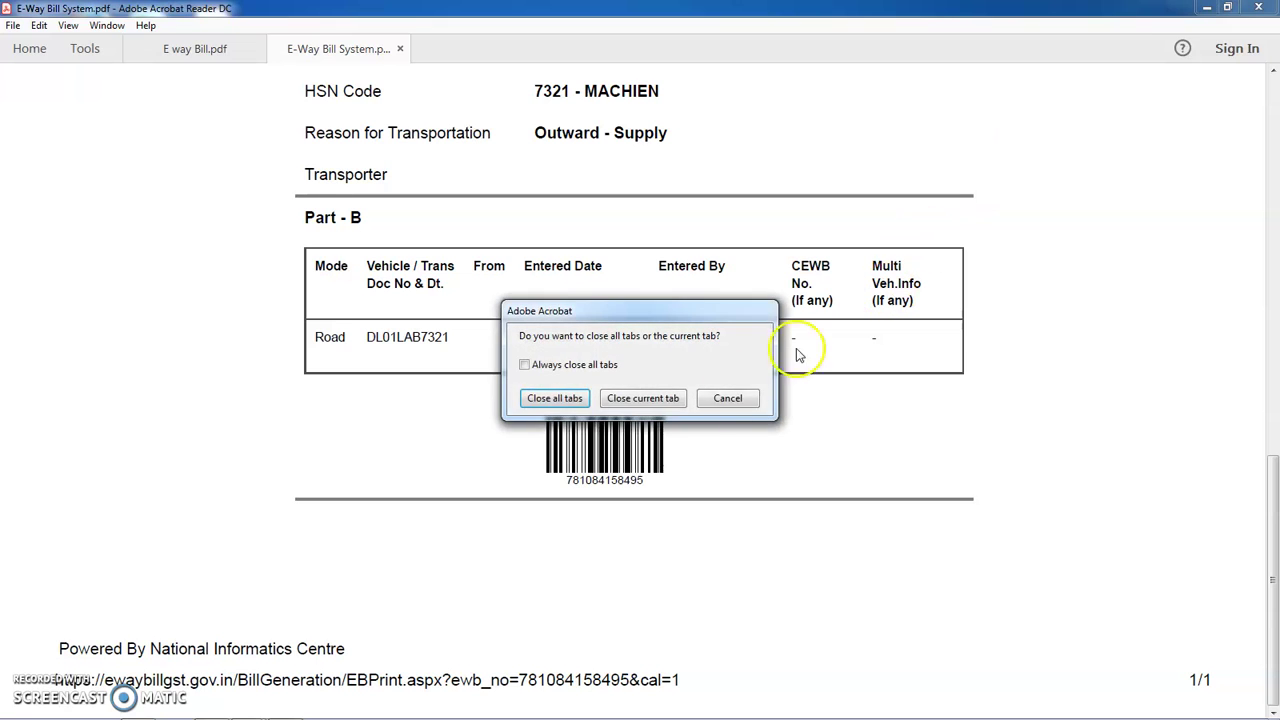
left_click(556, 398)
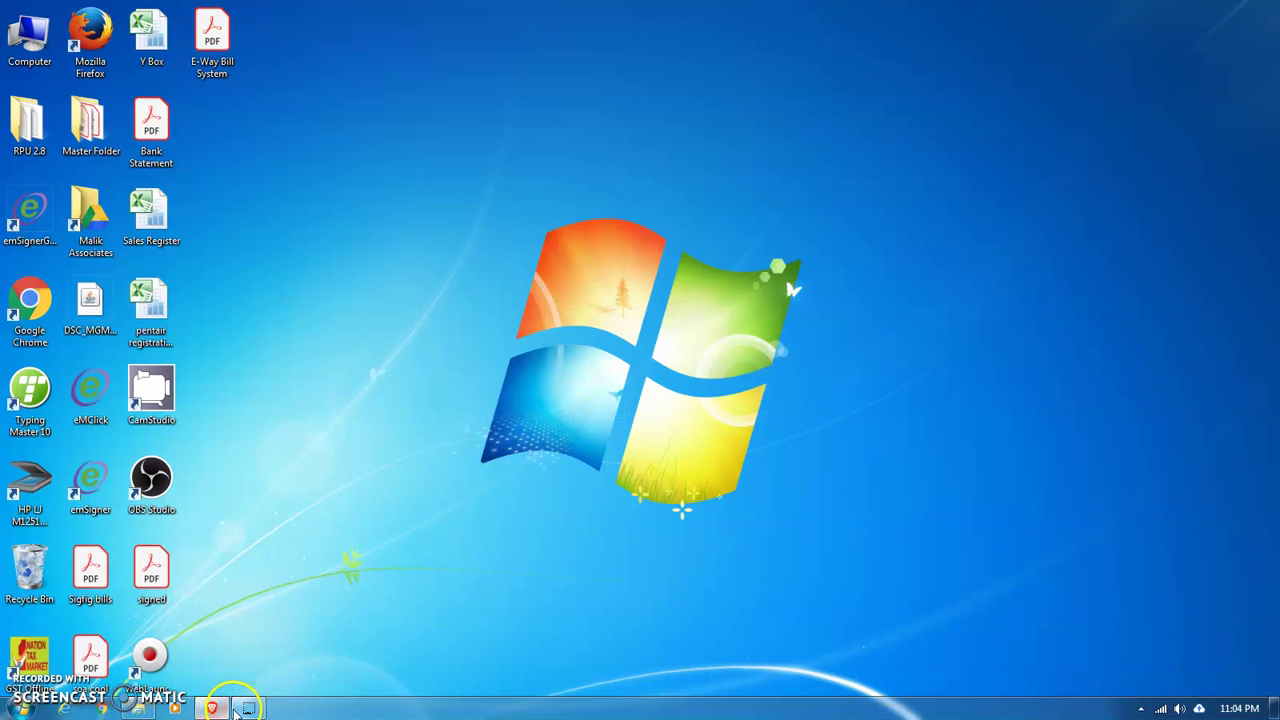
- Return to the browser and sign out of the e-Way Bill portal
left_click(230, 705)
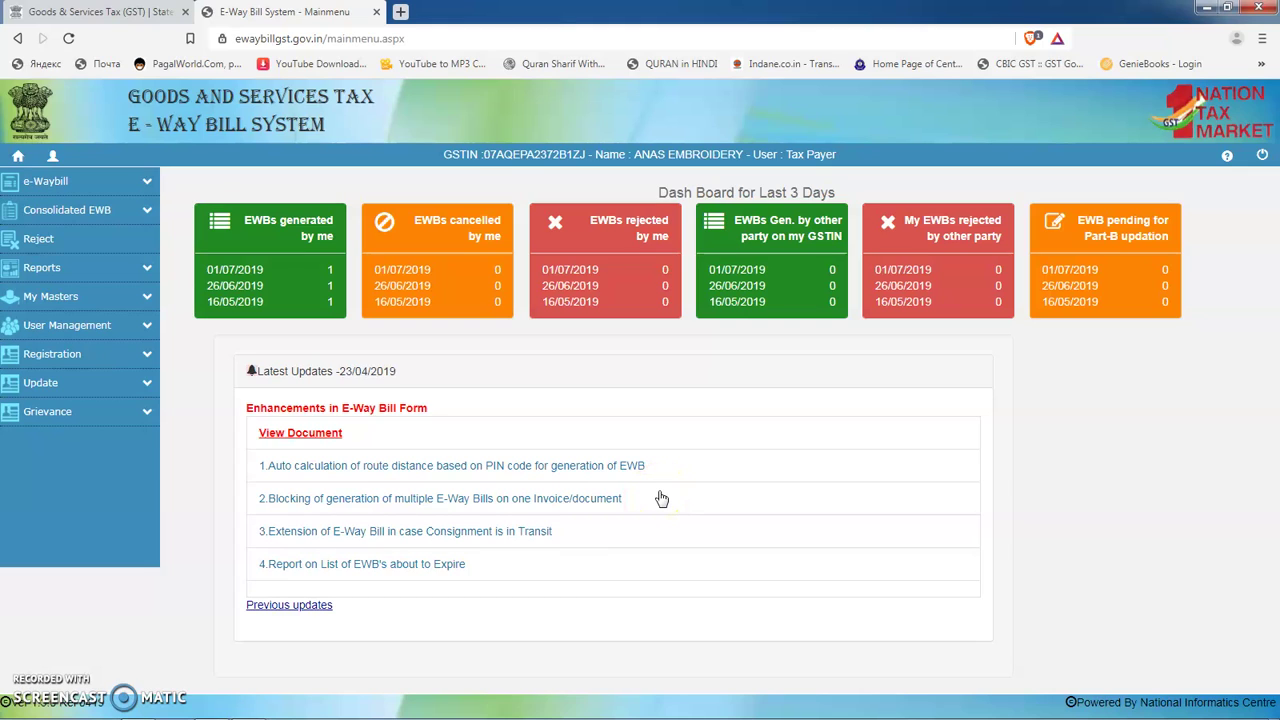
left_click(1262, 157)
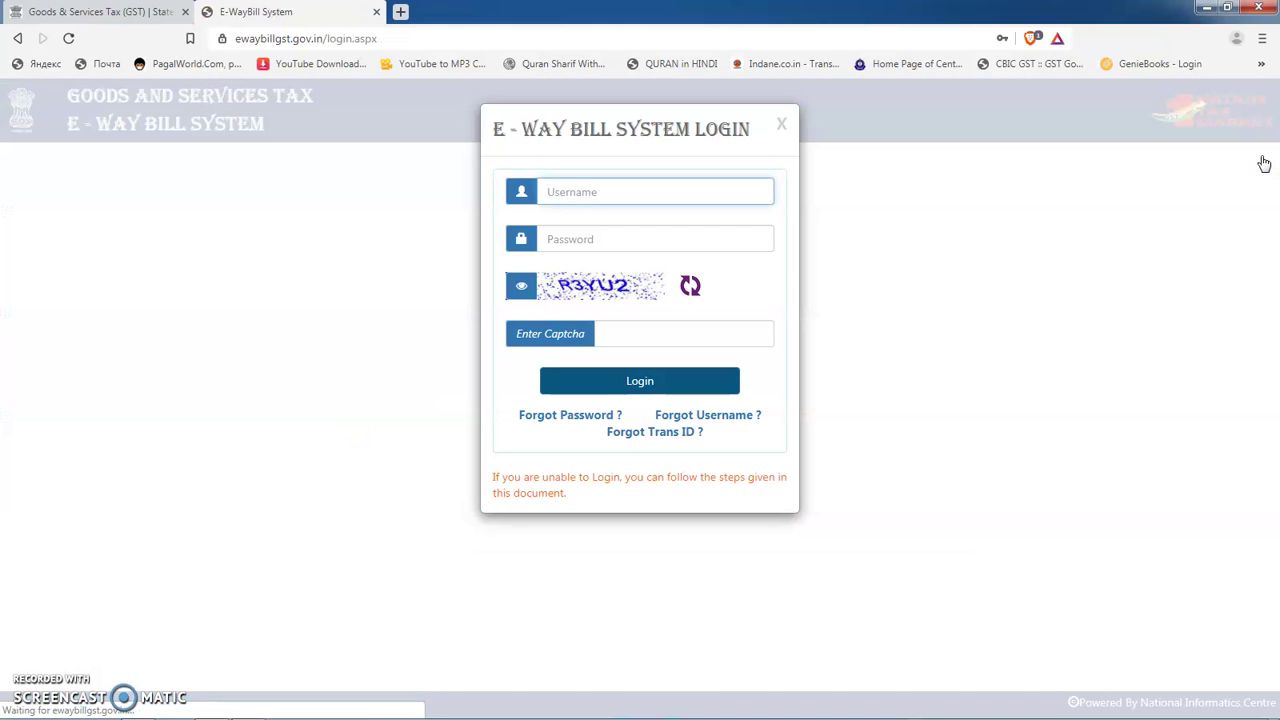